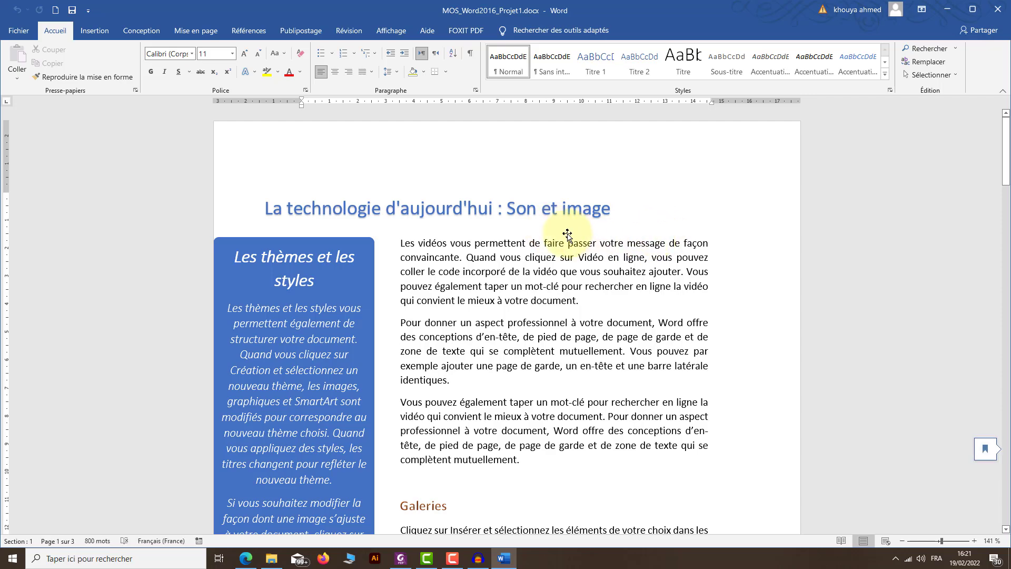
# Examine the document's text and product table, and the "MOS Word 2016 Projet 1" task list on page 3
pyautogui.scroll(-3, 526, 211)
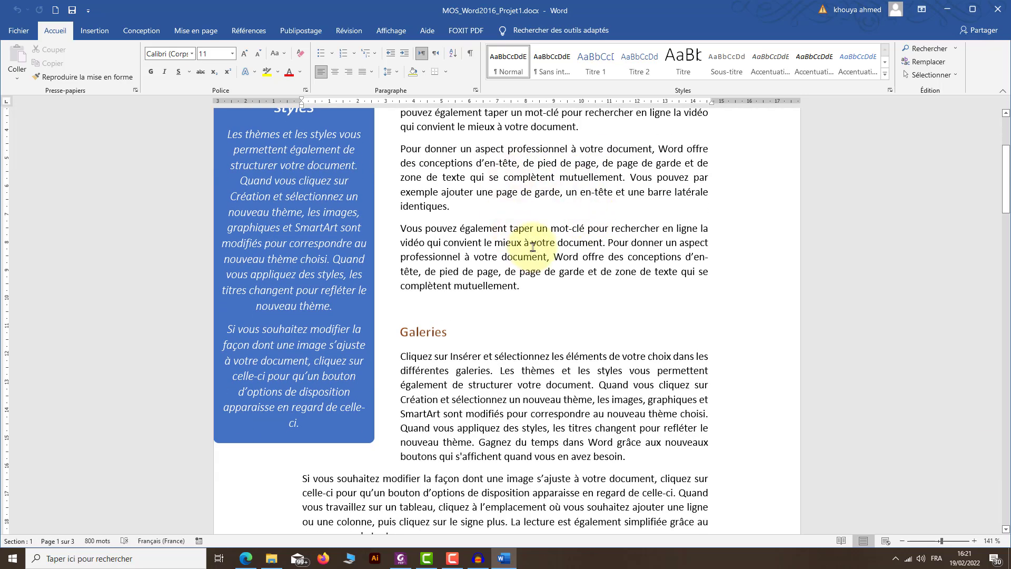
pyautogui.scroll(-10, 458, 280)
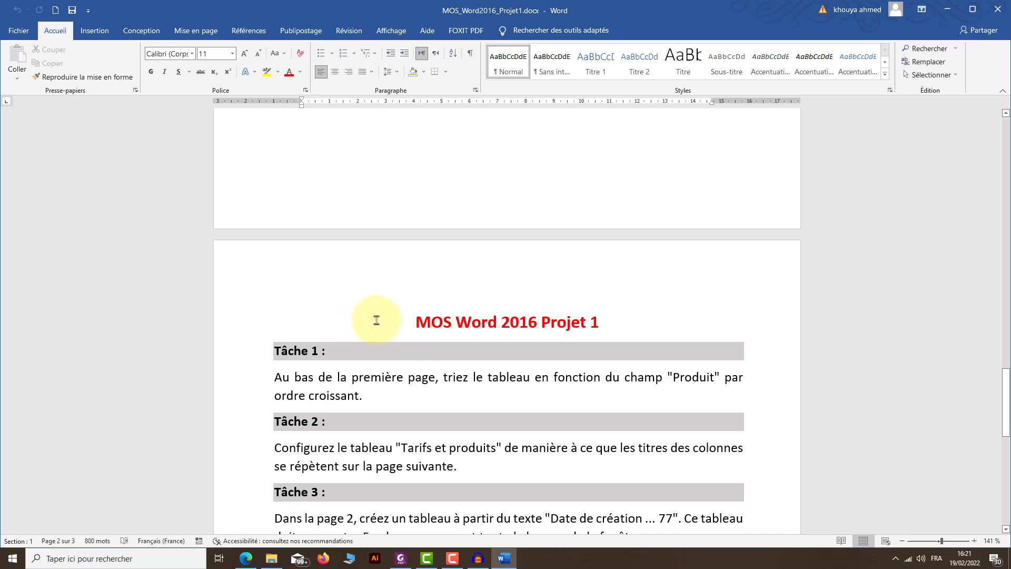
pyautogui.scroll(3, 416, 309)
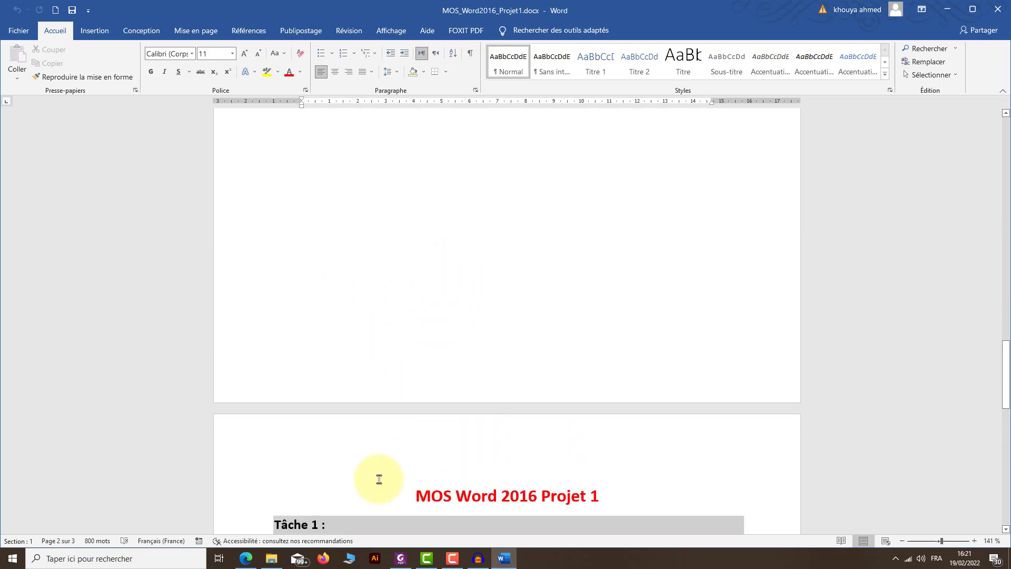
pyautogui.click(359, 477)
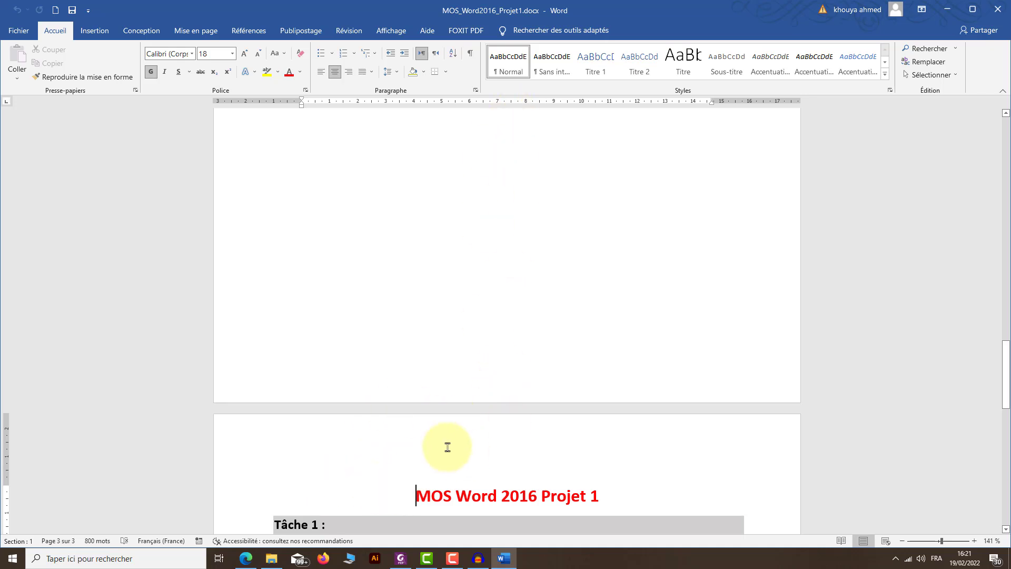
pyautogui.scroll(-3, 436, 450)
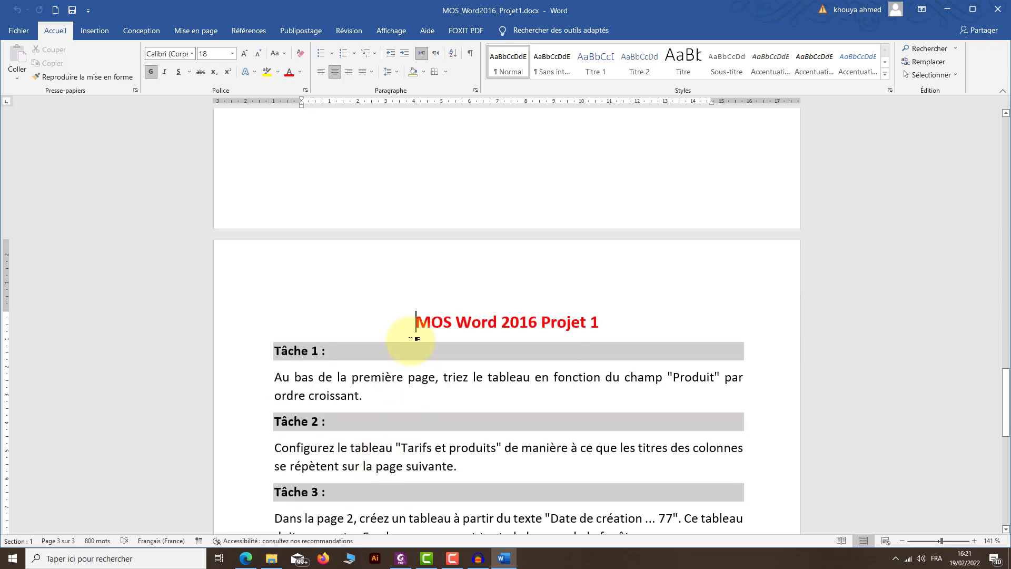
pyautogui.scroll(10, 421, 317)
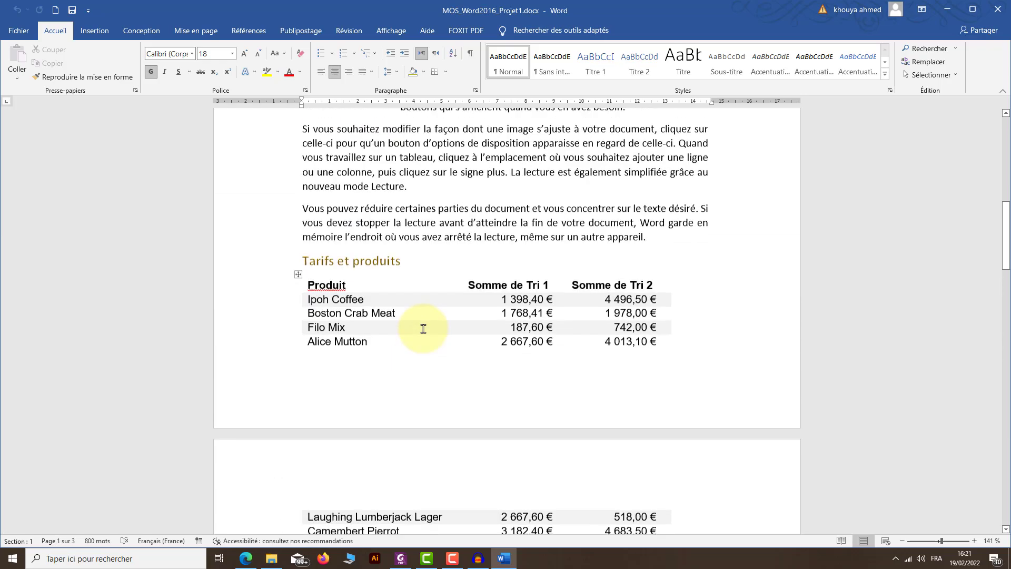
pyautogui.scroll(-10, 421, 332)
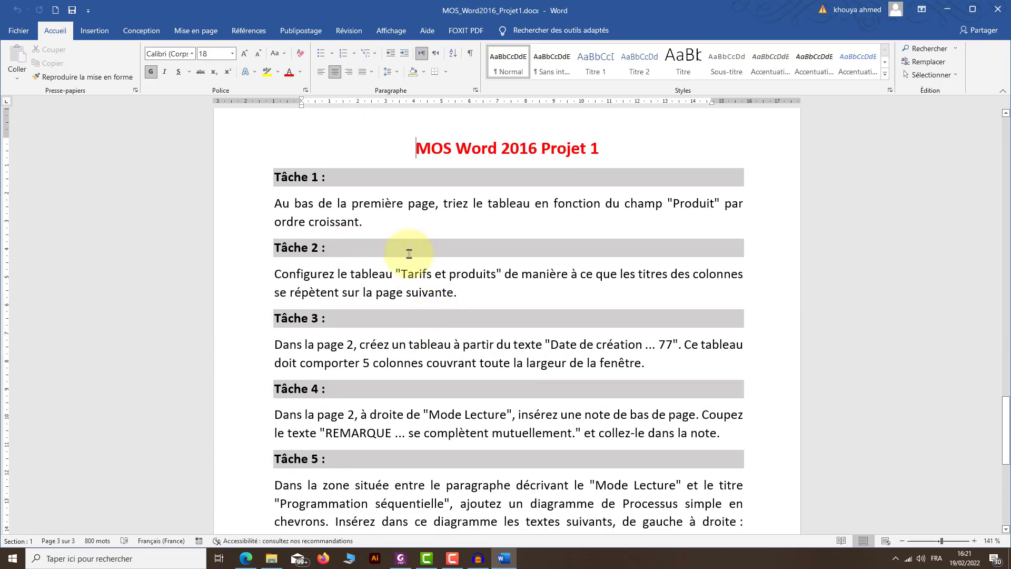
pyautogui.scroll(3, 402, 263)
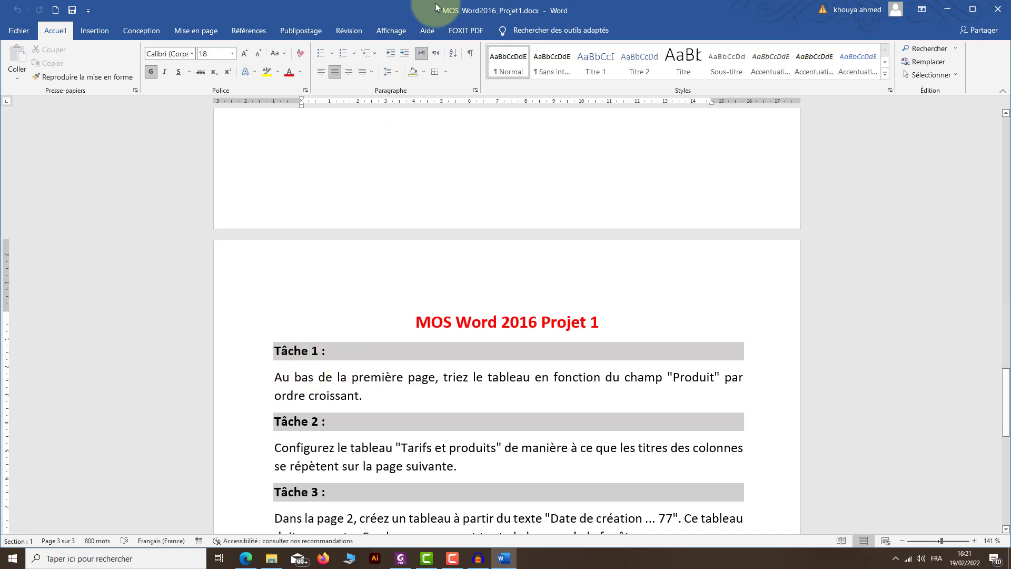
# Split the document window into two panes, enlarge the pane above the task list, and show the start of the document in it
pyautogui.click(389, 309)
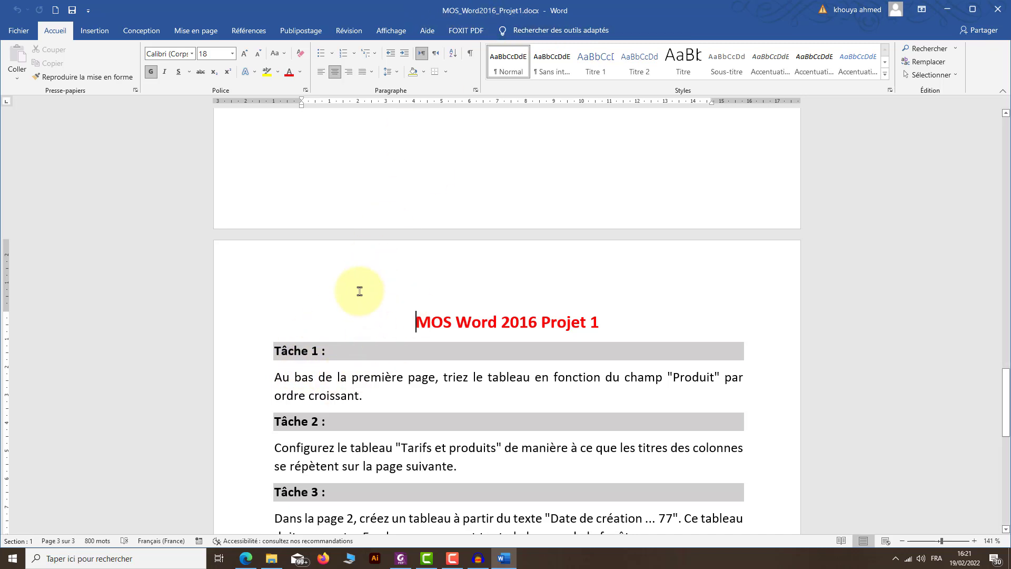
pyautogui.click(399, 33)
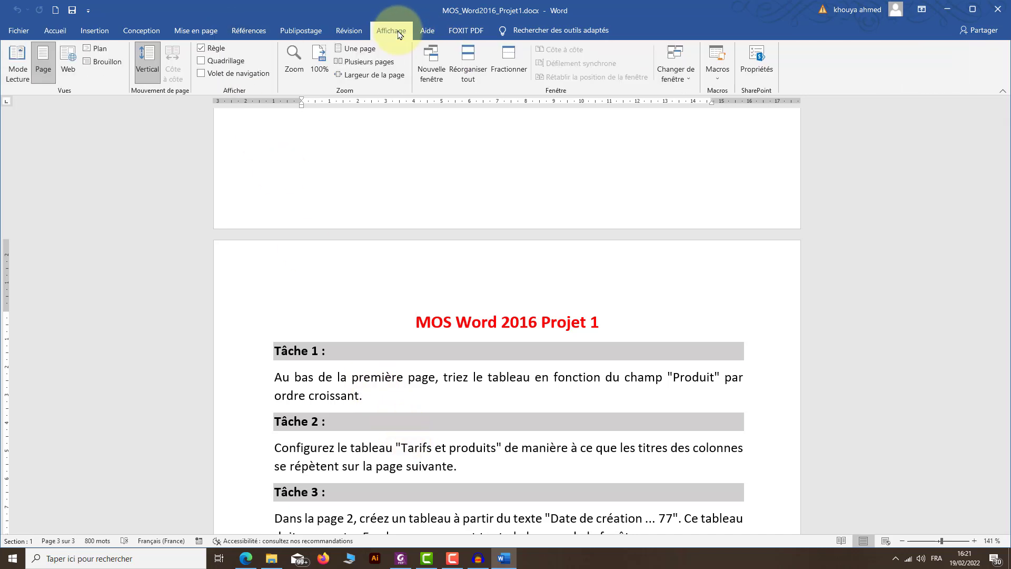
pyautogui.click(509, 69)
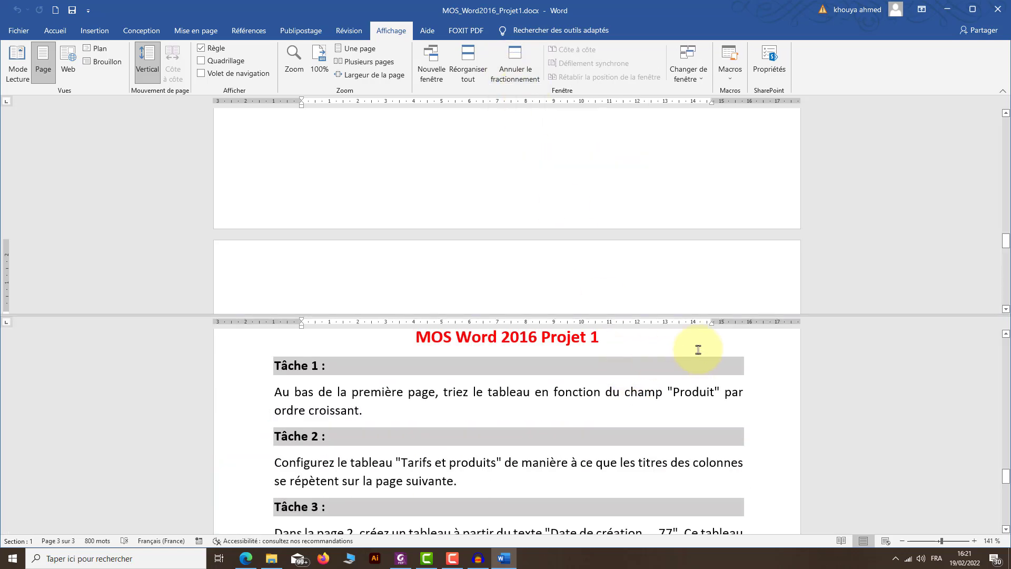
pyautogui.moveTo(833, 318); pyautogui.dragTo(832, 381)
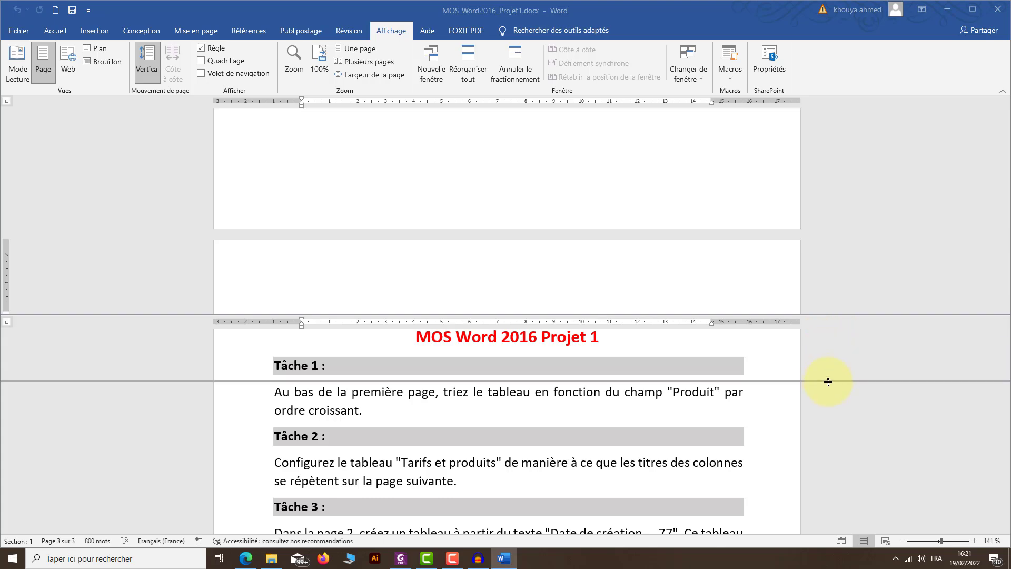
pyautogui.scroll(15, 527, 253)
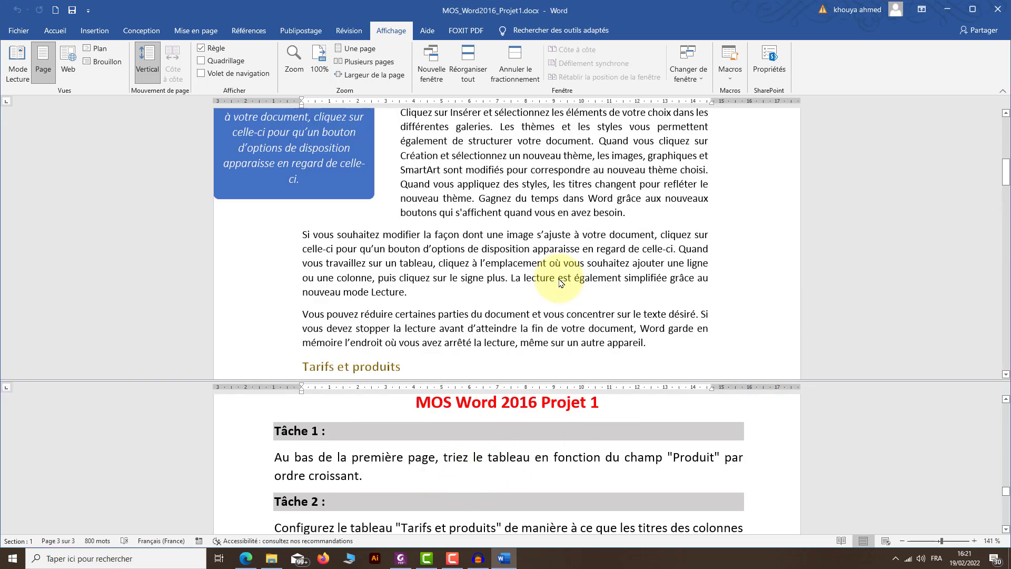
pyautogui.scroll(8, 493, 204)
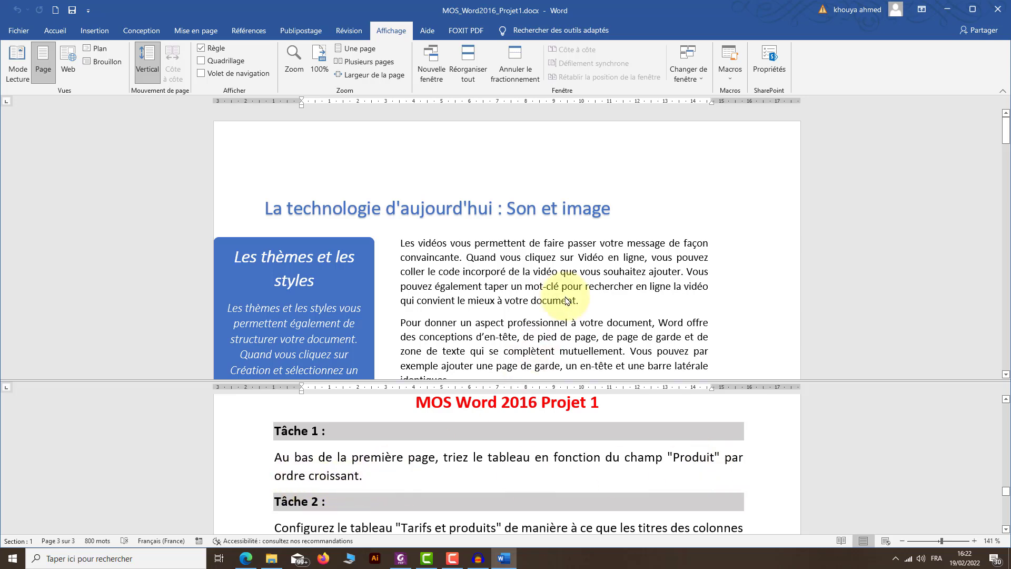
# Sort the whole "Tarifs et produits" table by the Produit field as text in ascending order, with a header row
pyautogui.scroll(-10, 566, 301)
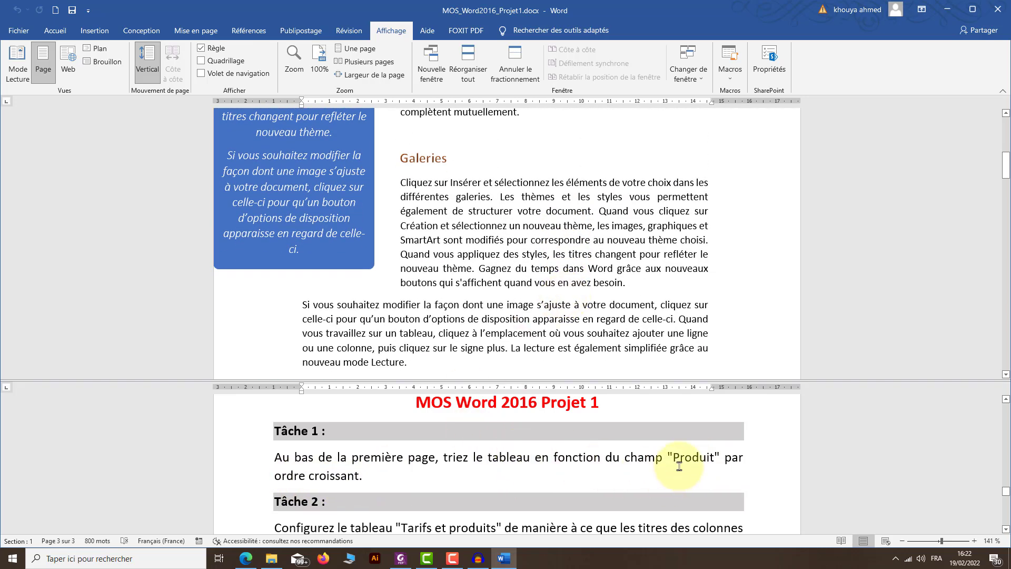
pyautogui.scroll(-10, 457, 326)
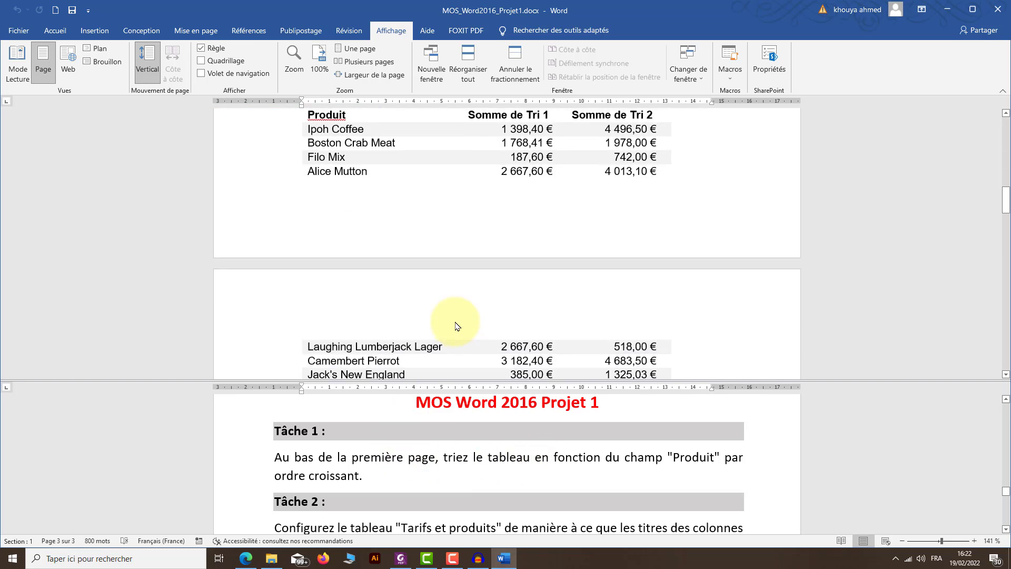
pyautogui.scroll(3, 457, 326)
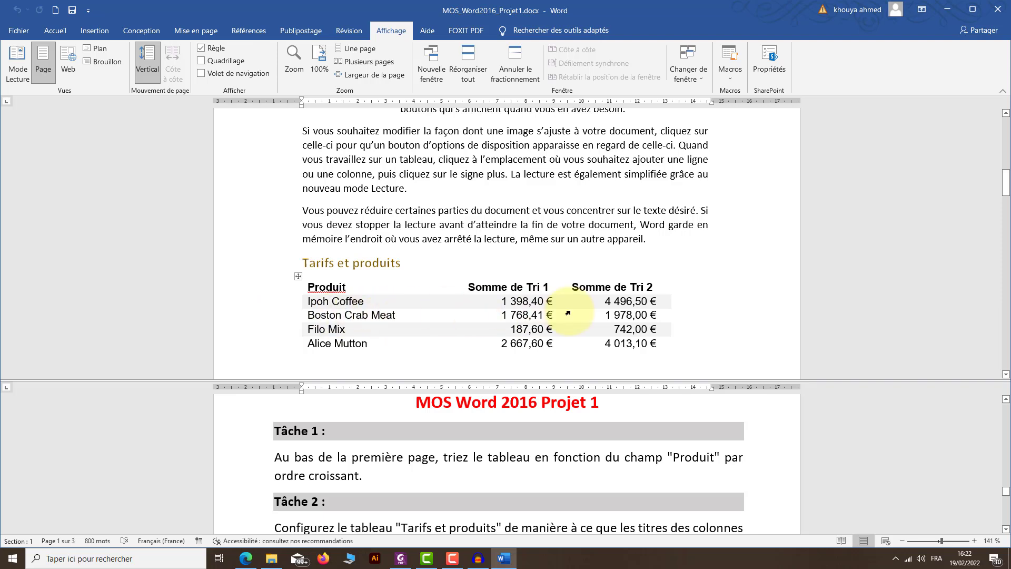
pyautogui.click(550, 302)
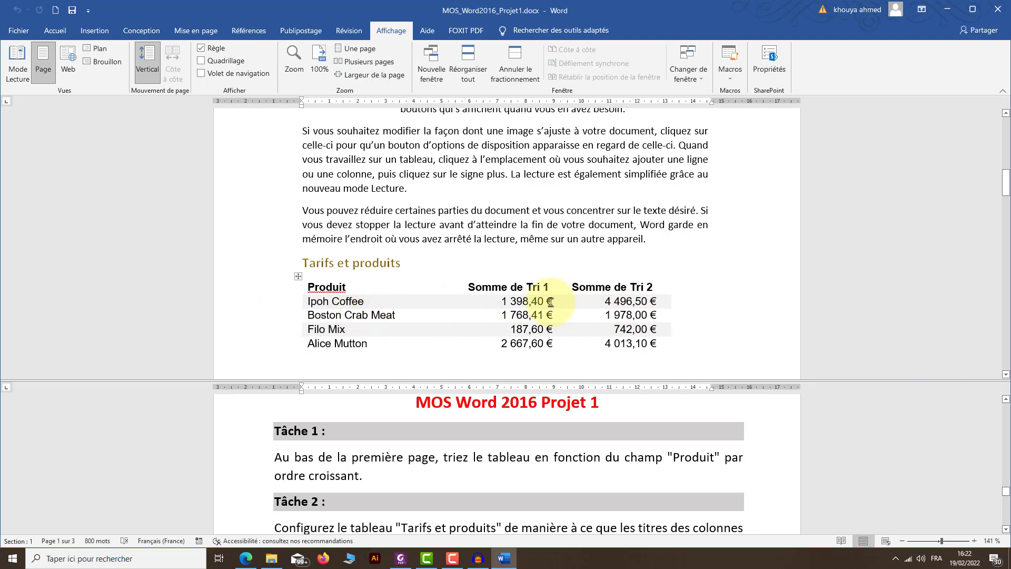
pyautogui.click(296, 277)
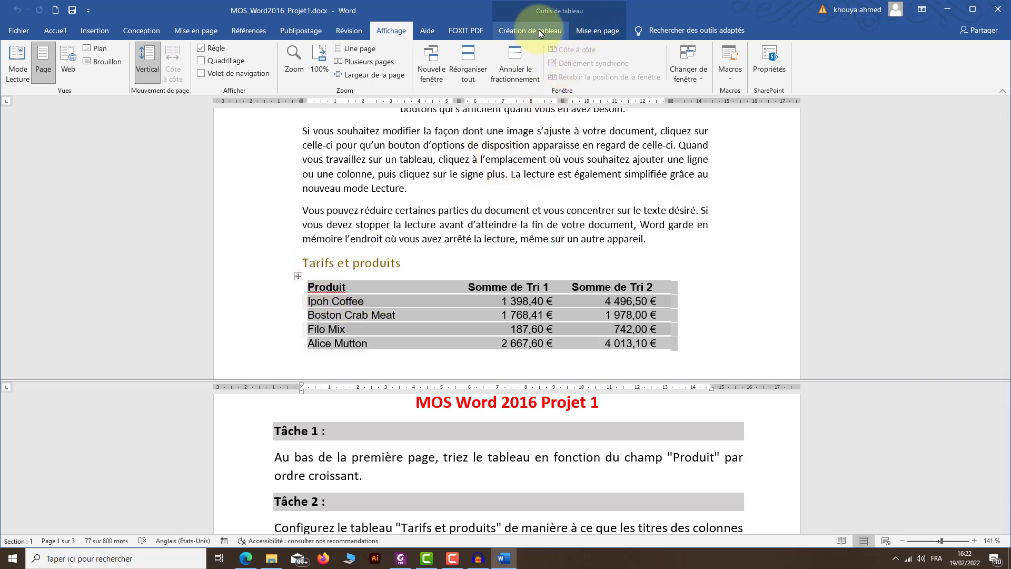
pyautogui.click(609, 159)
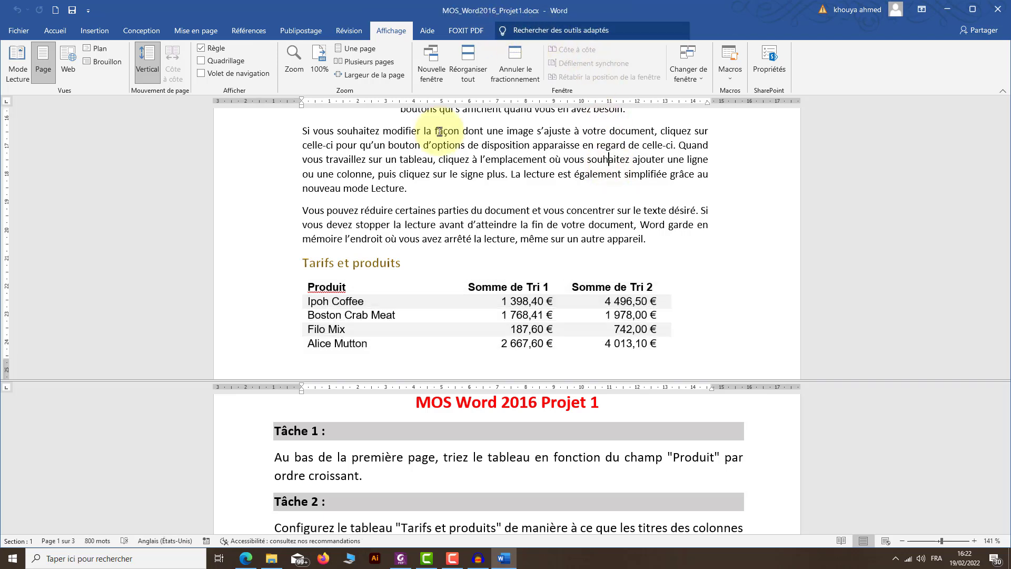
pyautogui.click(346, 300)
pyautogui.click(295, 275)
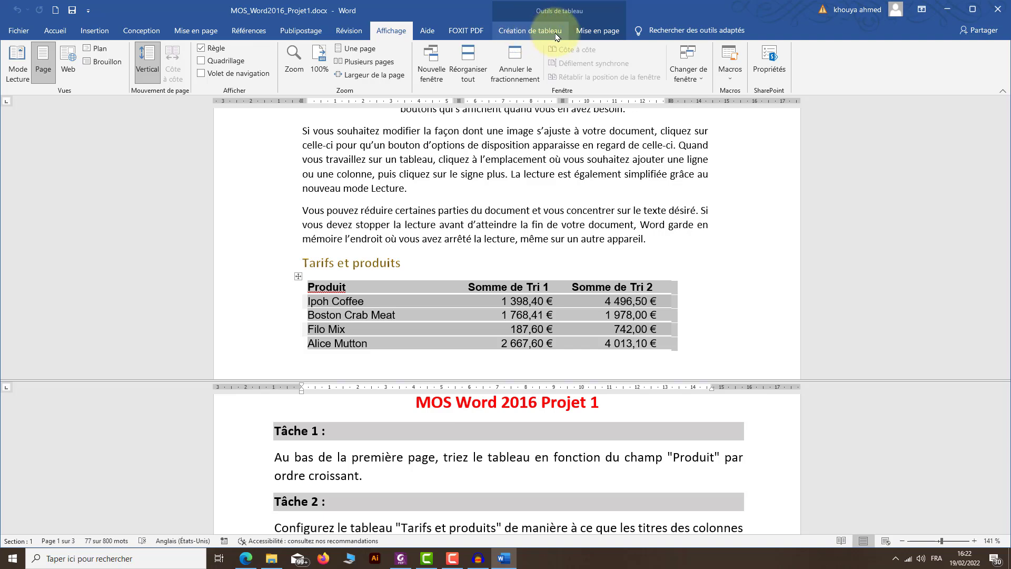
pyautogui.click(530, 31)
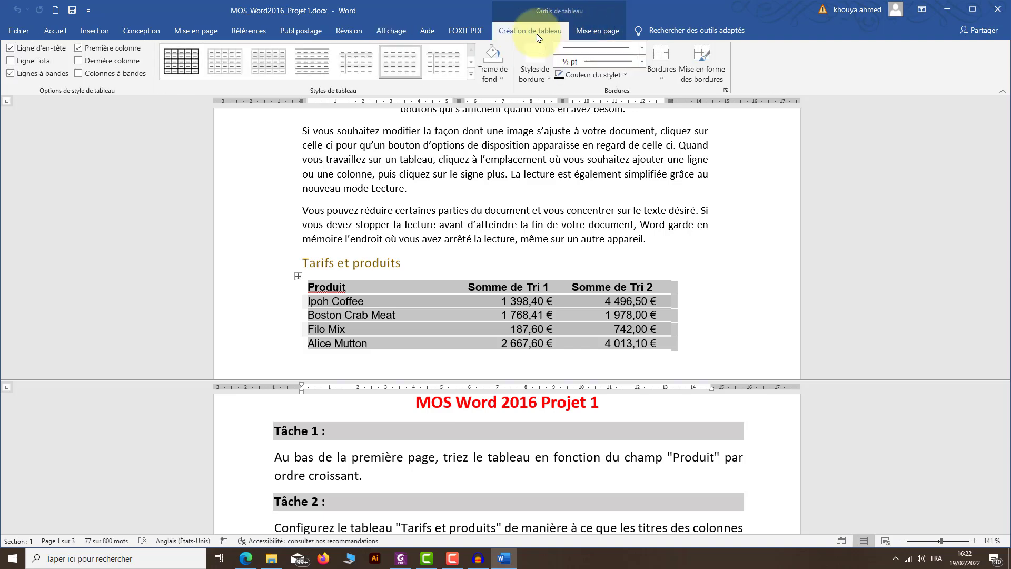
pyautogui.click(610, 33)
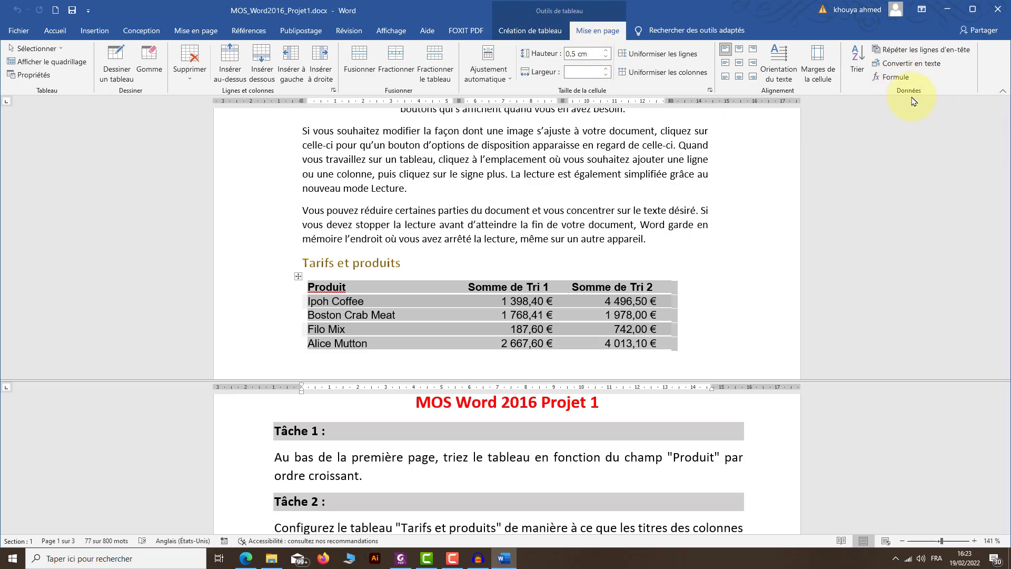
pyautogui.click(858, 65)
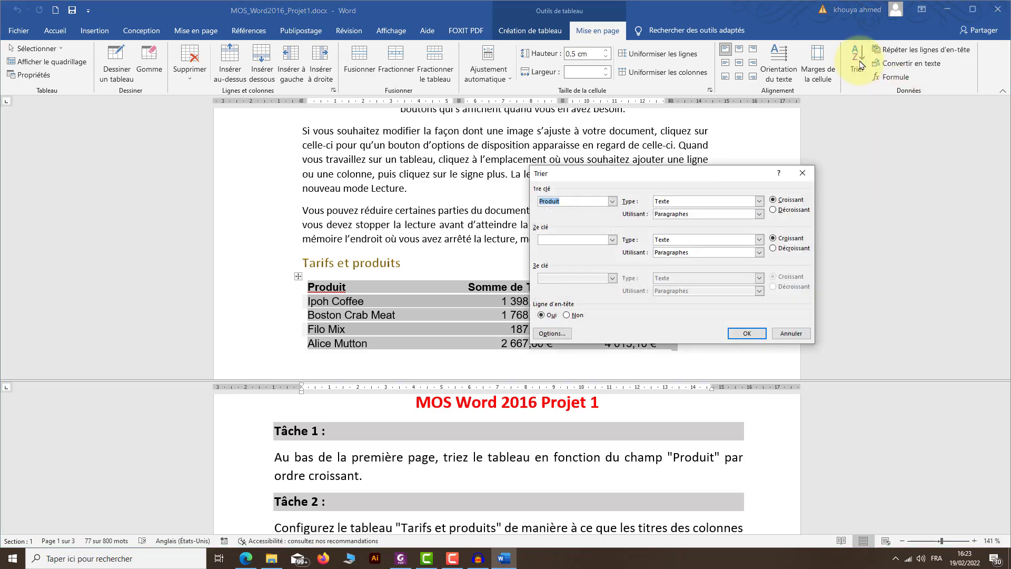
pyautogui.moveTo(702, 179); pyautogui.dragTo(669, 206)
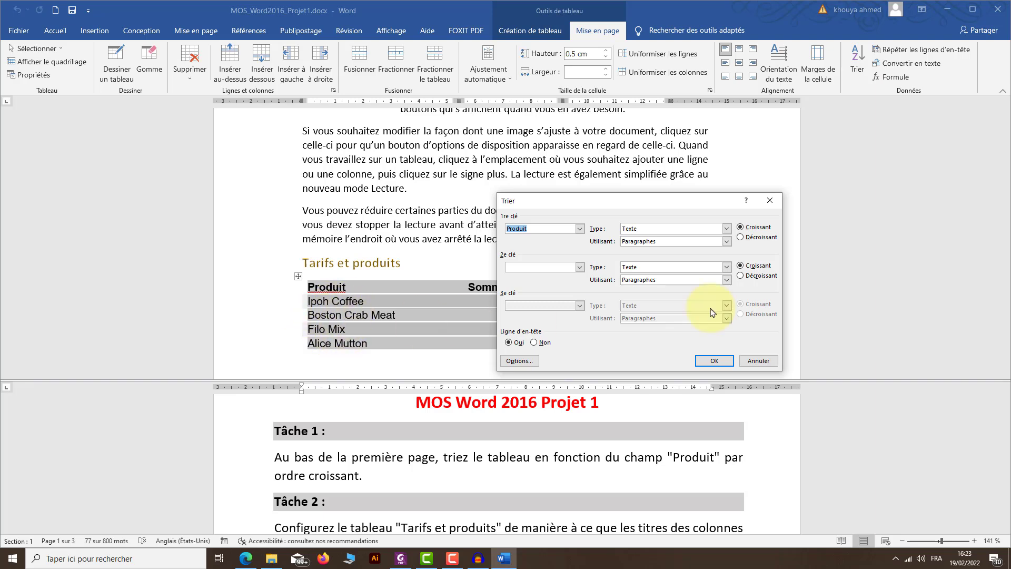
pyautogui.click(338, 480)
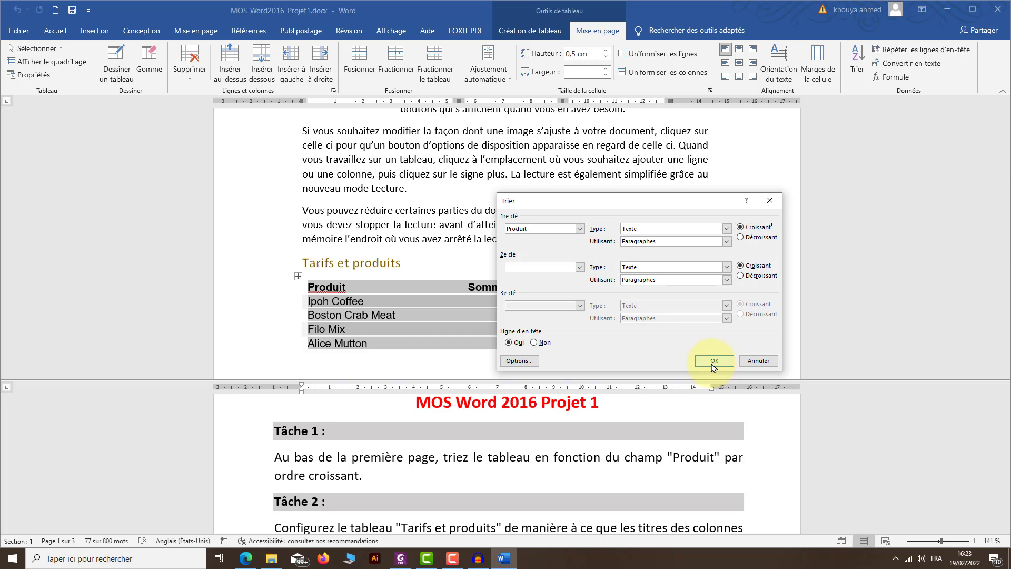
pyautogui.click(715, 360)
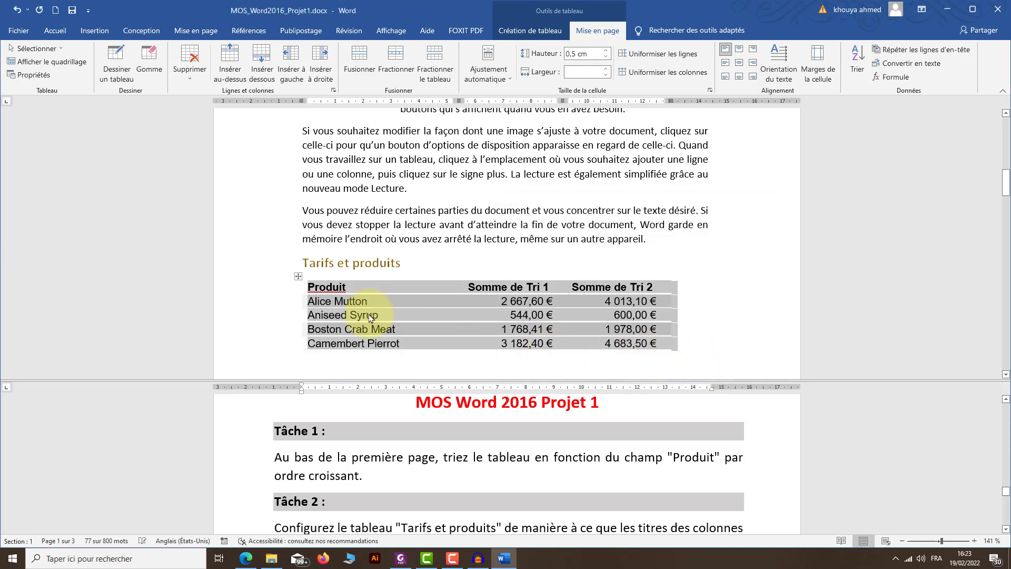
pyautogui.click(314, 301)
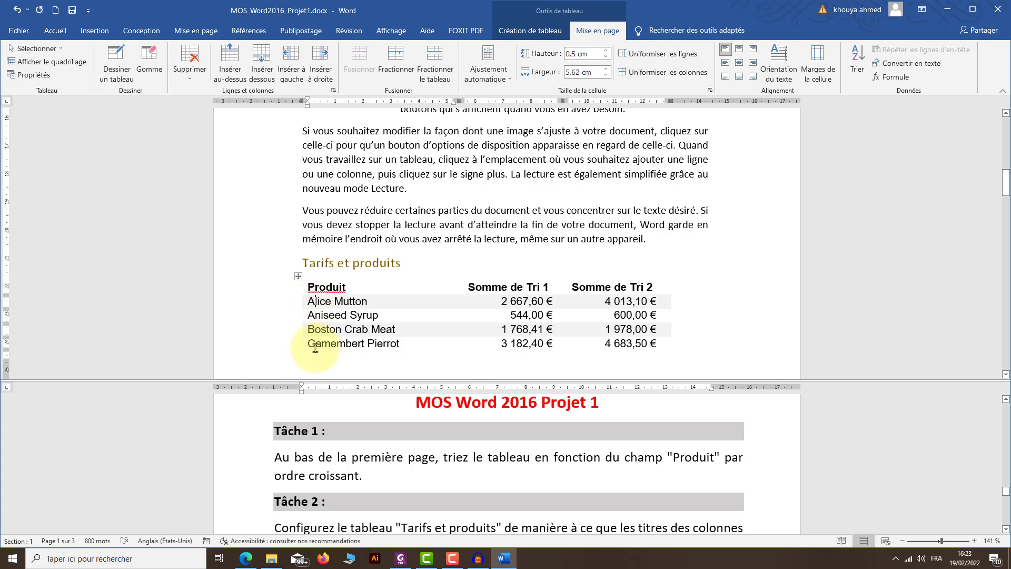
# Read the Tâche 2 instructions and examine how the "Tarifs et produits" table continues from page 1 onto page 2
pyautogui.click(1006, 529)
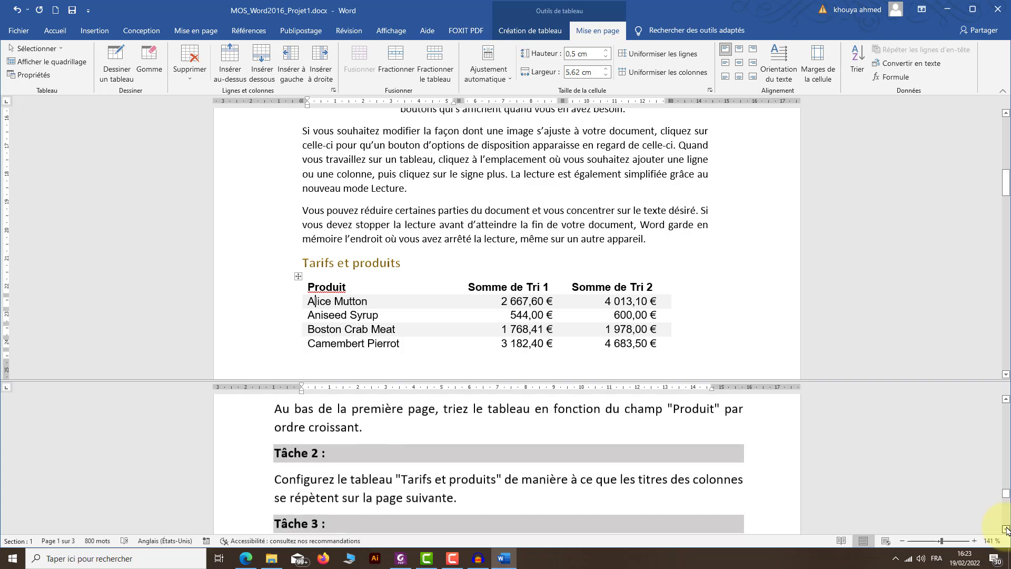
pyautogui.click(1007, 529)
pyautogui.click(1006, 530)
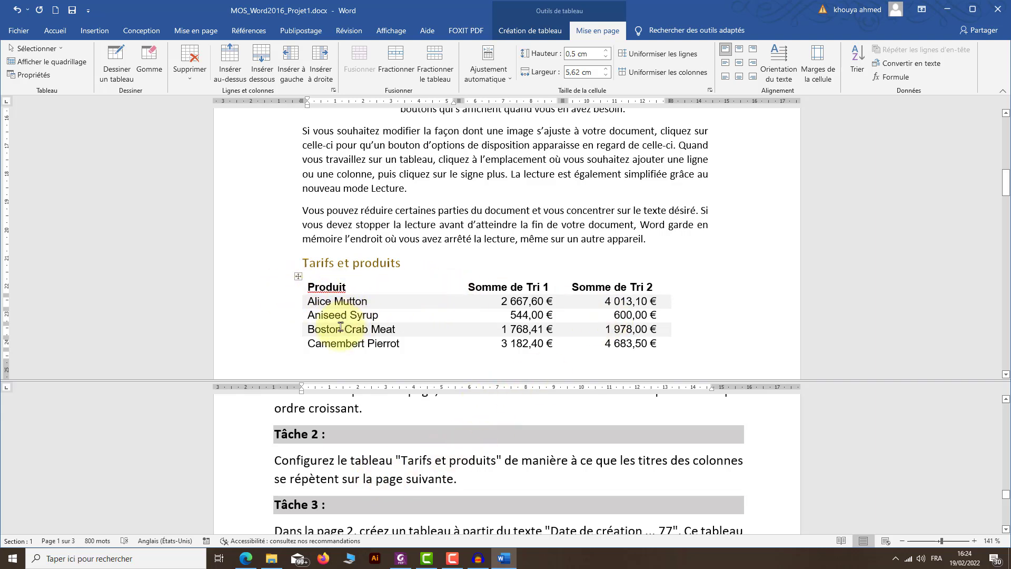
pyautogui.scroll(-3, 348, 314)
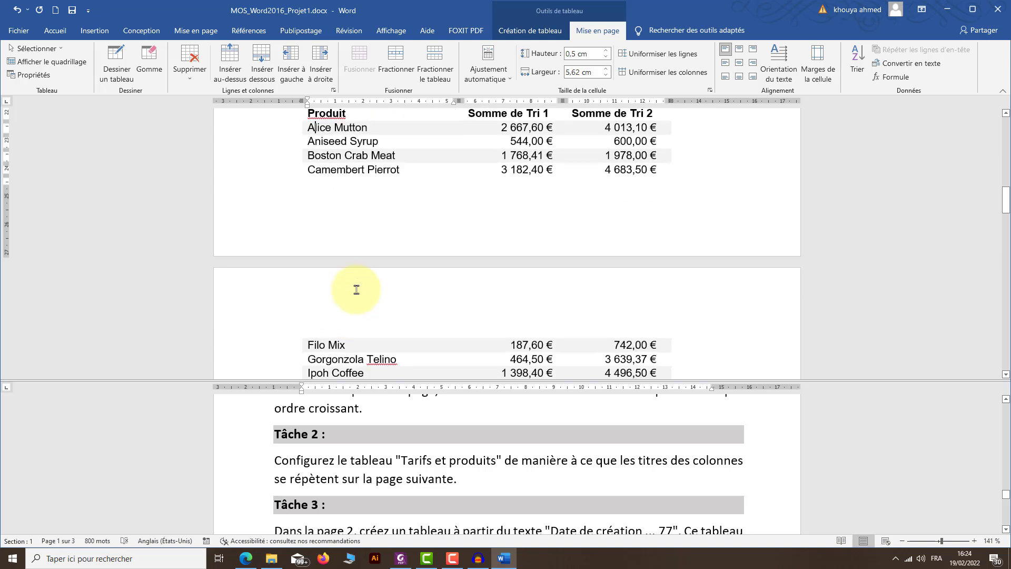
pyautogui.scroll(3, 316, 284)
pyautogui.scroll(-6, 388, 293)
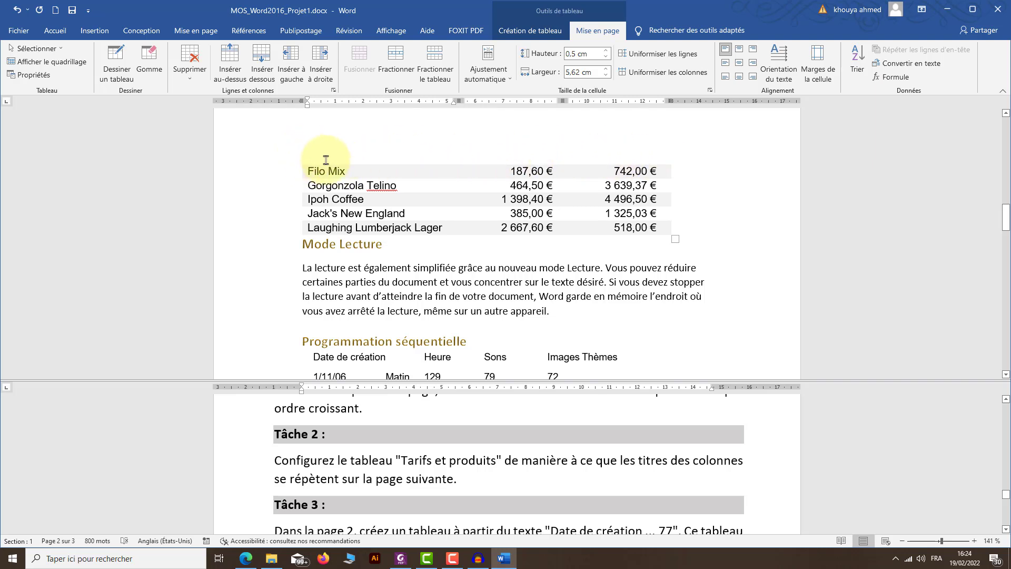
pyautogui.scroll(3, 384, 179)
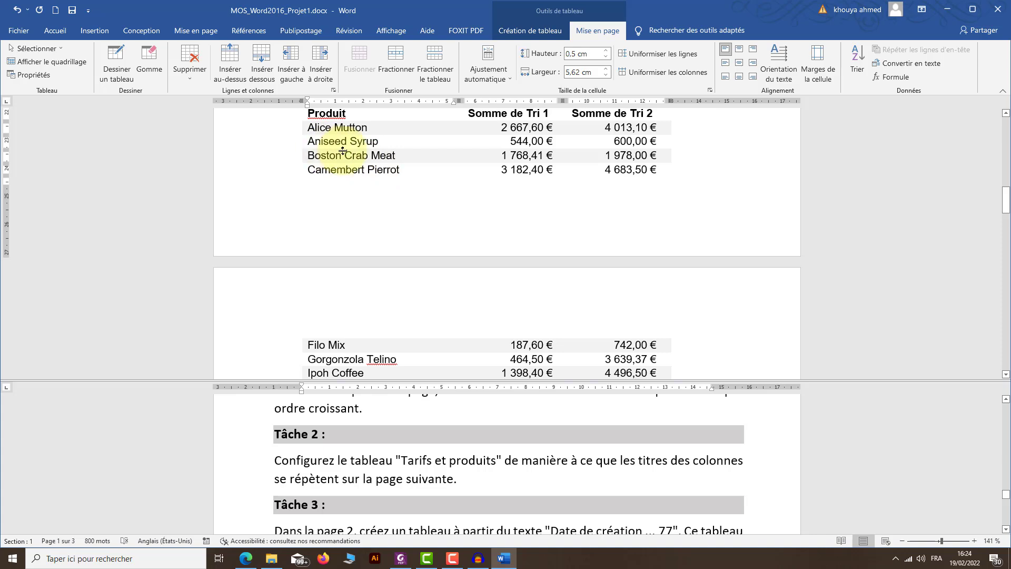
pyautogui.scroll(3, 343, 151)
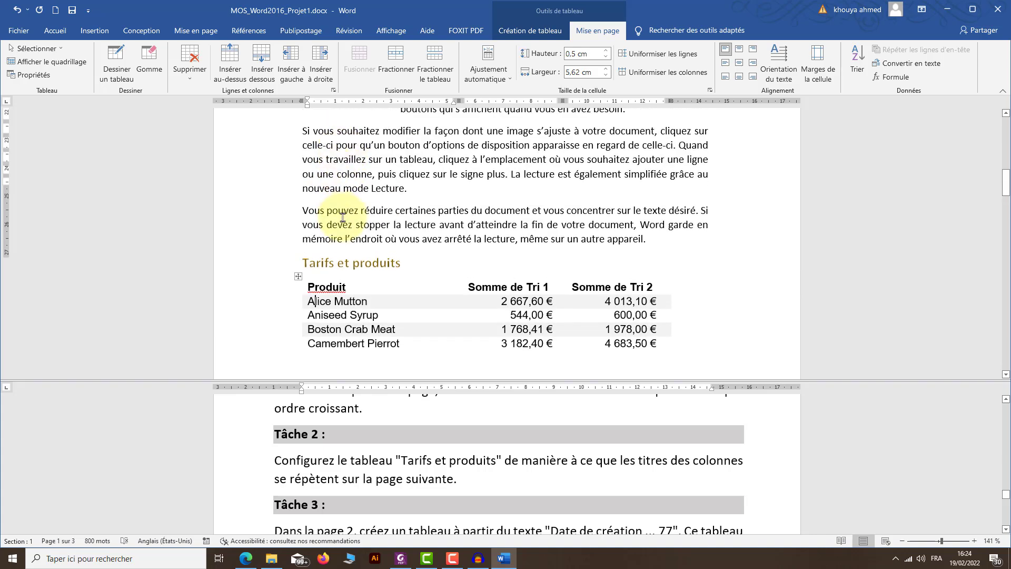
pyautogui.scroll(-3, 343, 216)
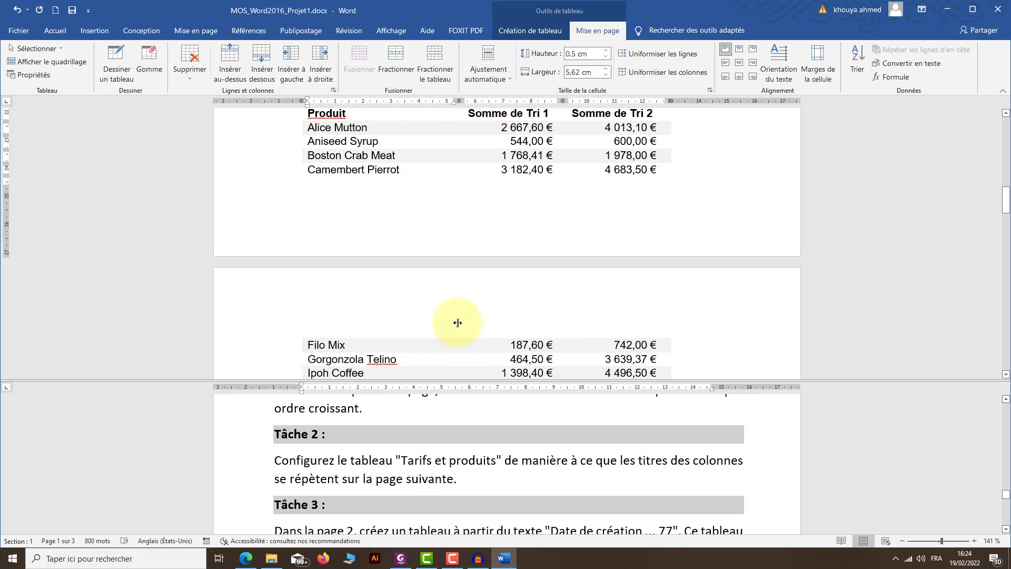
# Set the heading row of the "Tarifs et produits" table to repeat on the following page
pyautogui.scroll(20, 135, 169)
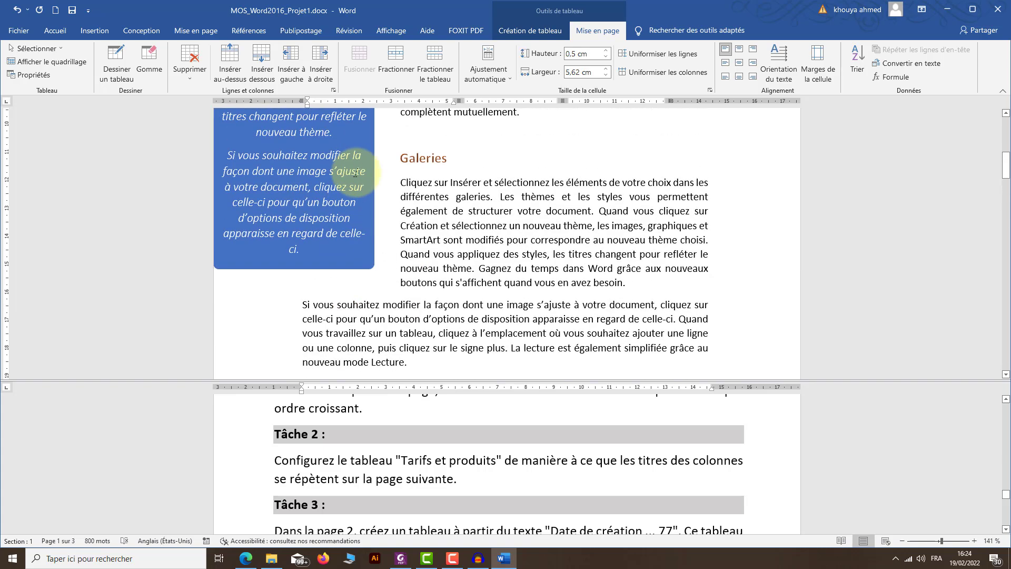
pyautogui.scroll(-15, 1006, 372)
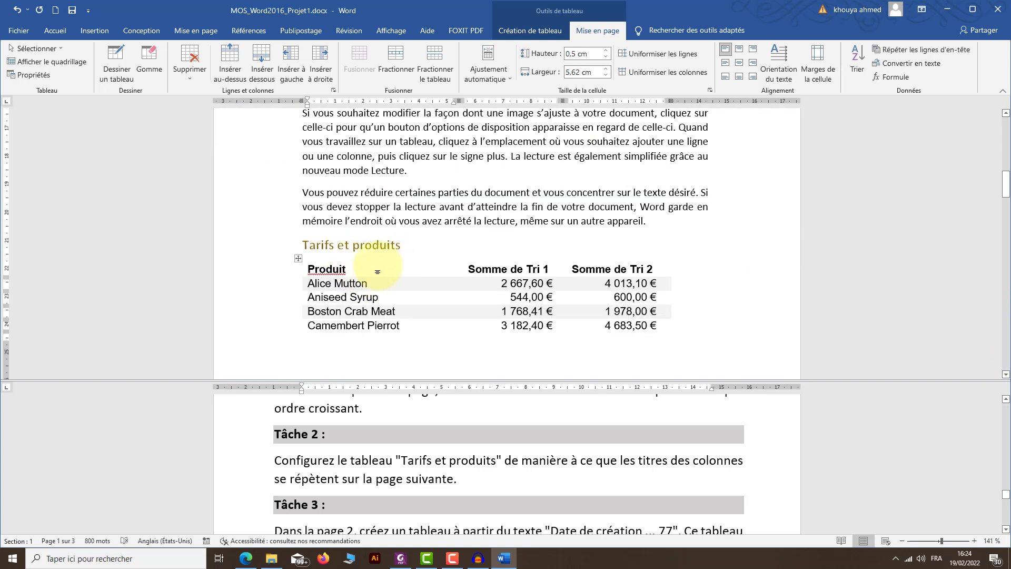
pyautogui.click(293, 276)
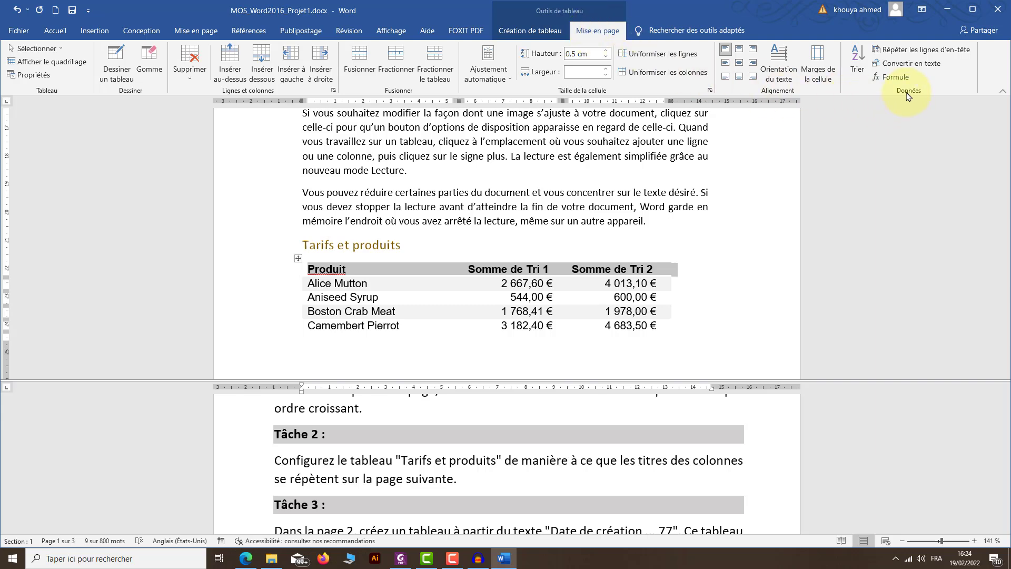
pyautogui.click(916, 53)
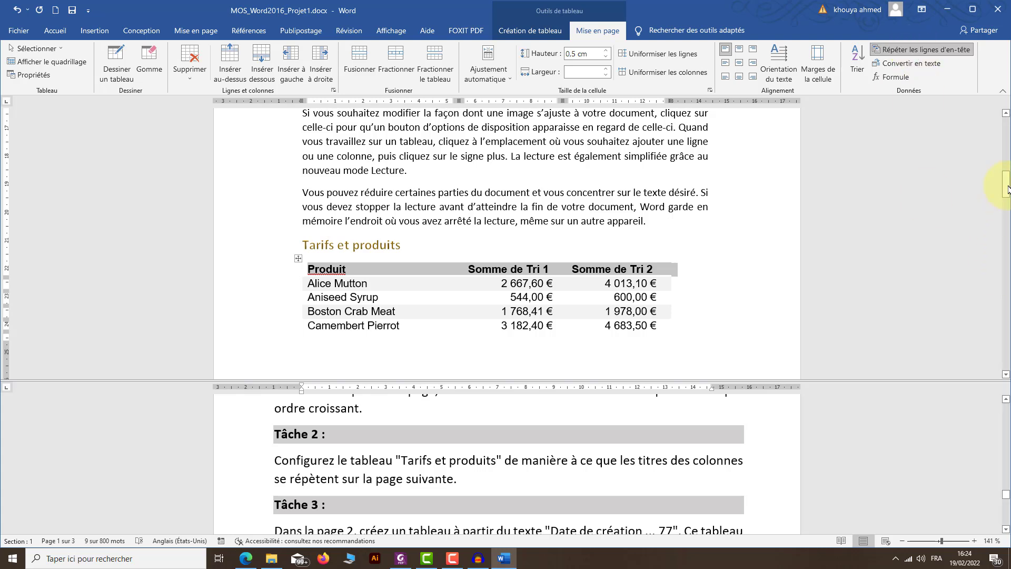
pyautogui.moveTo(1007, 188); pyautogui.dragTo(1007, 207)
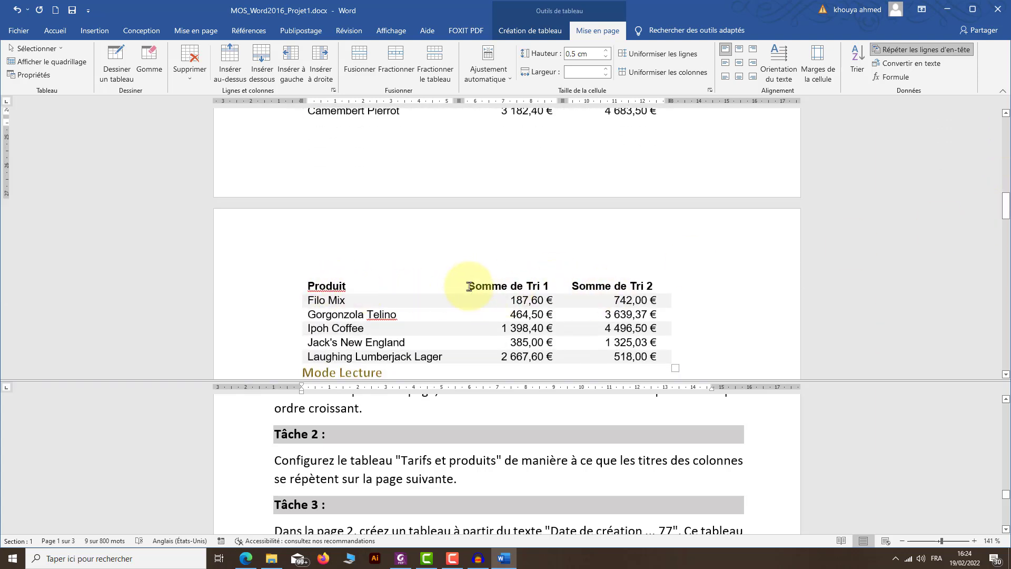
# Convert the text from "Date de création" to "77" on page 2 into a 5-column table, fitted to the window and separated at tabs
pyautogui.click(1006, 529)
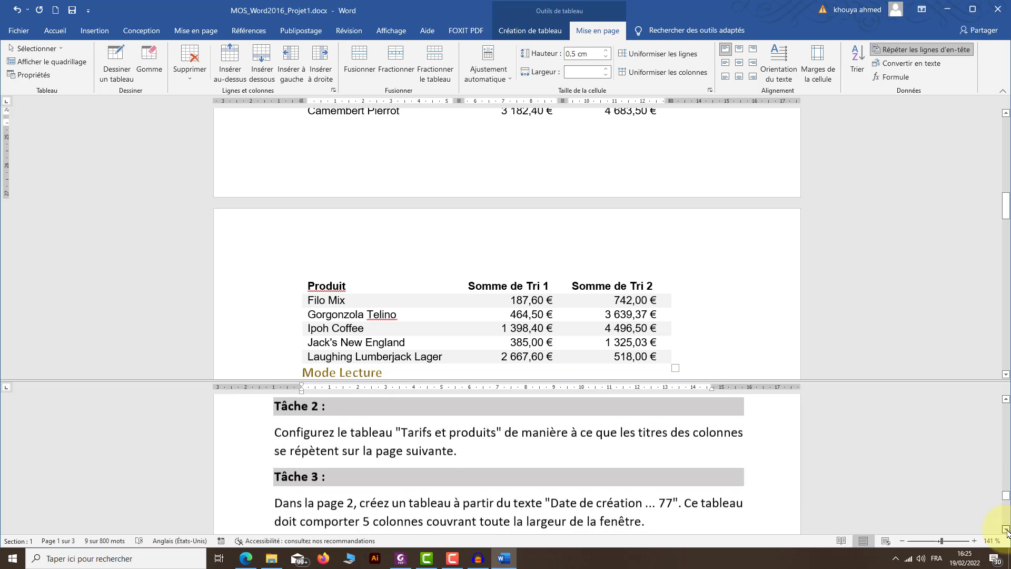
pyautogui.scroll(-3, 1006, 529)
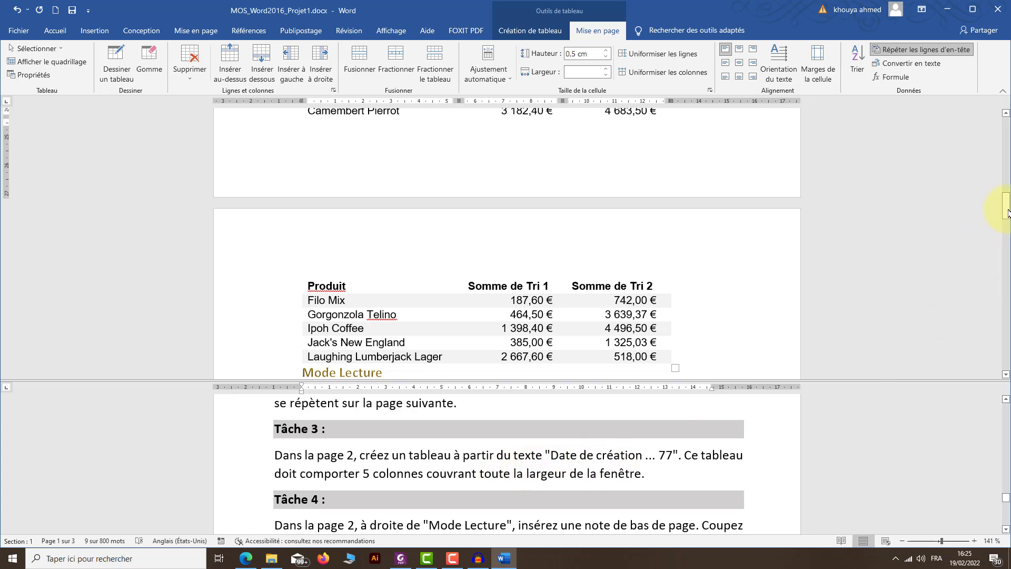
pyautogui.moveTo(1006, 212); pyautogui.dragTo(1003, 247)
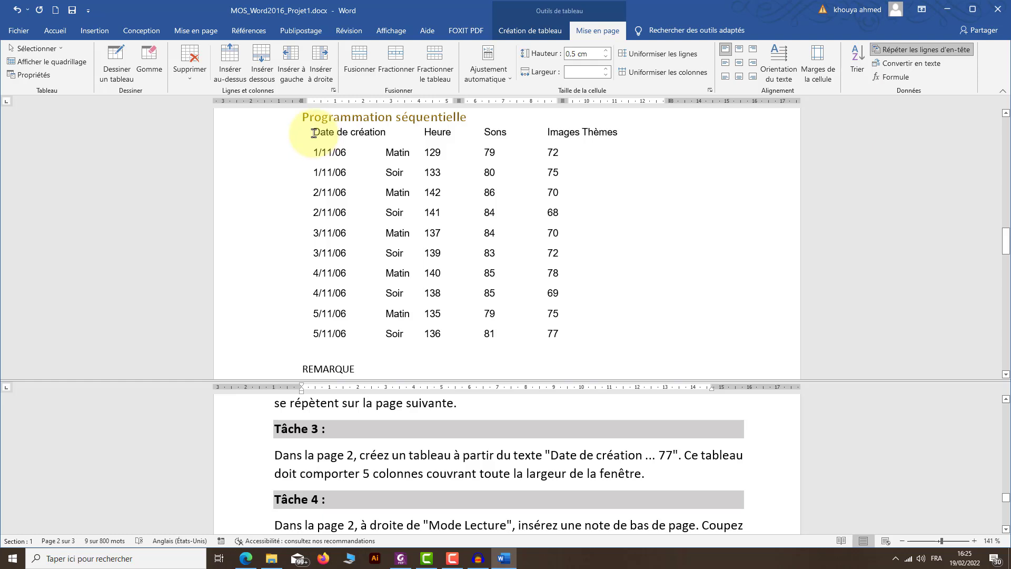
pyautogui.moveTo(325, 143); pyautogui.dragTo(548, 333)
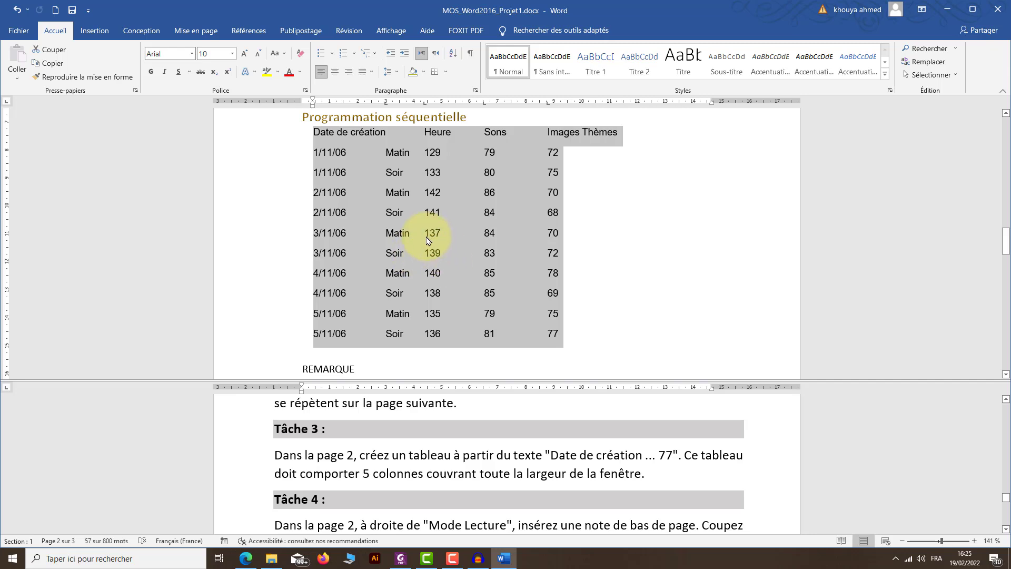
pyautogui.click(91, 34)
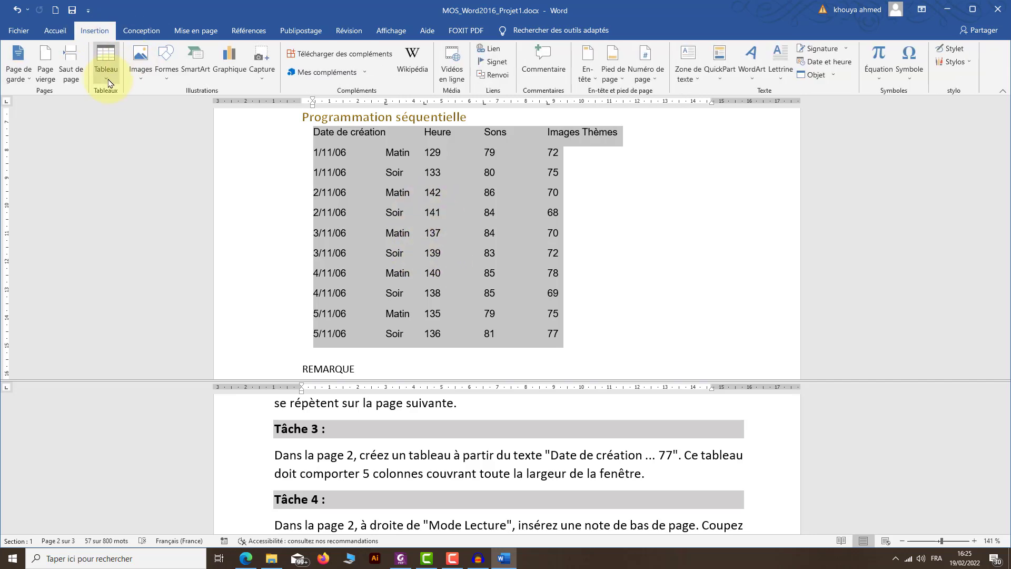
pyautogui.click(107, 80)
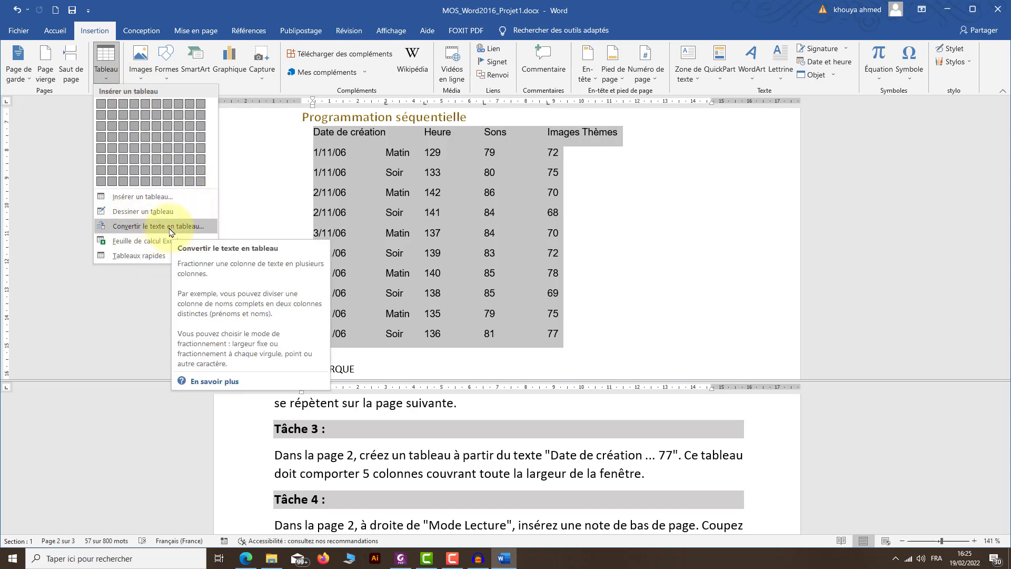
pyautogui.click(135, 228)
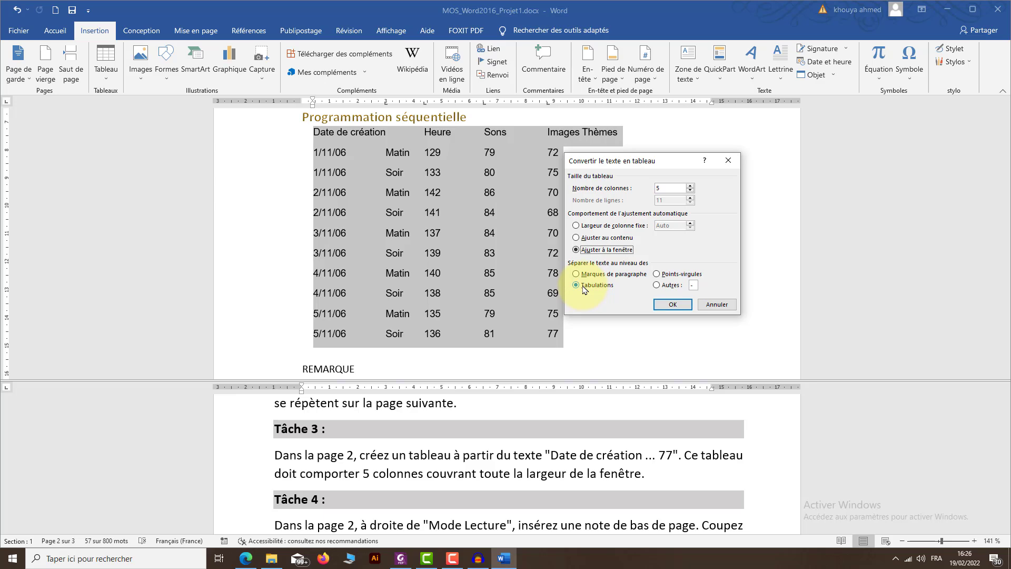
pyautogui.click(673, 305)
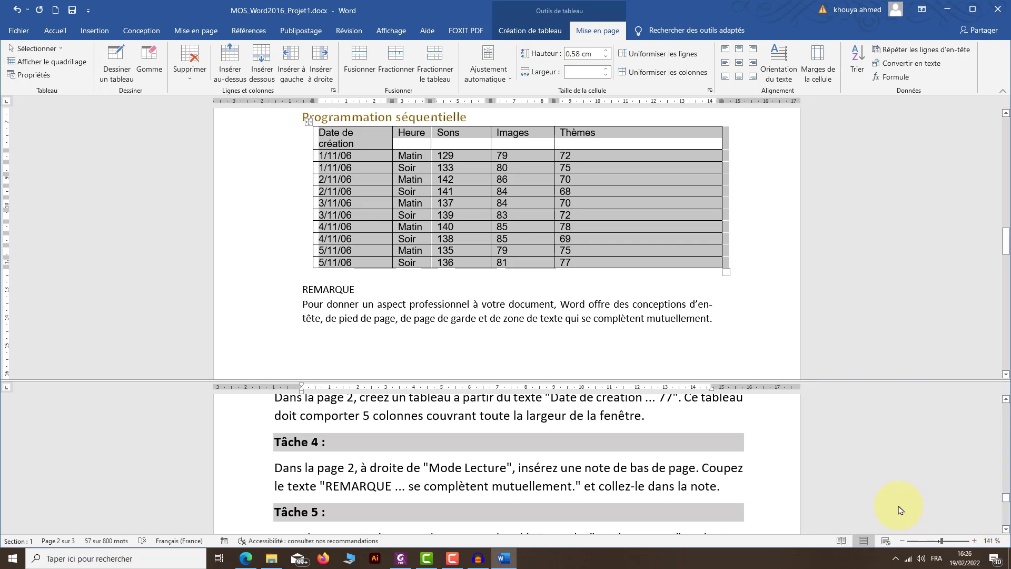
# Read the Tâche 4 instructions, locate the "Mode Lecture" heading and REMARQUE text on page 2, and remove the document window split
pyautogui.click(1006, 530)
pyautogui.click(1005, 529)
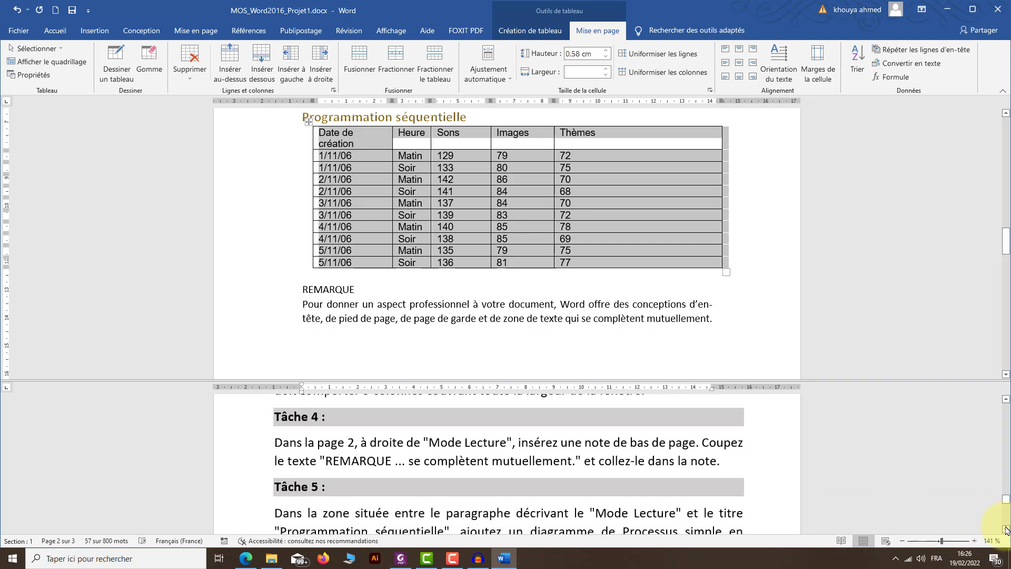
pyautogui.click(1005, 529)
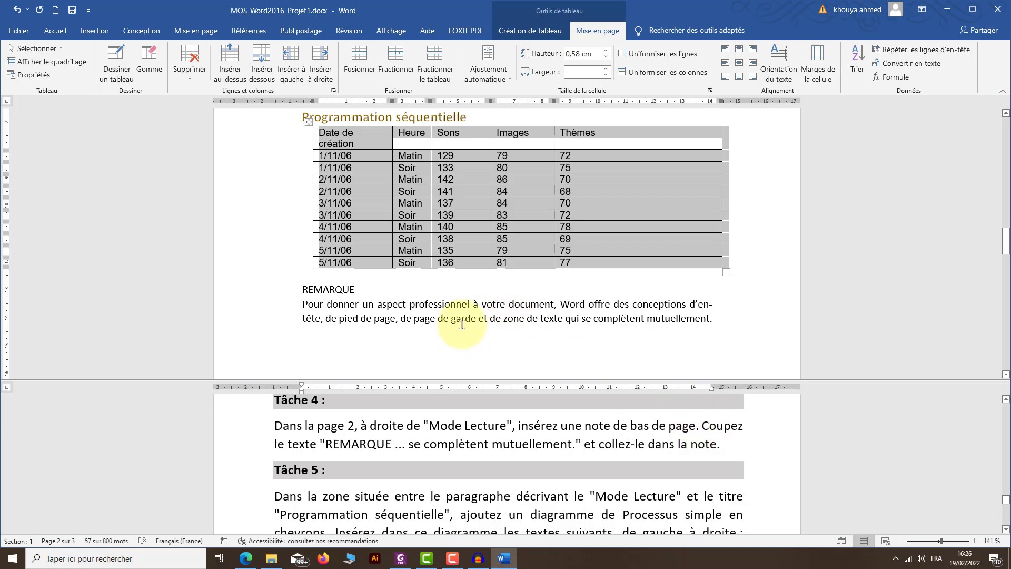
pyautogui.scroll(5, 462, 324)
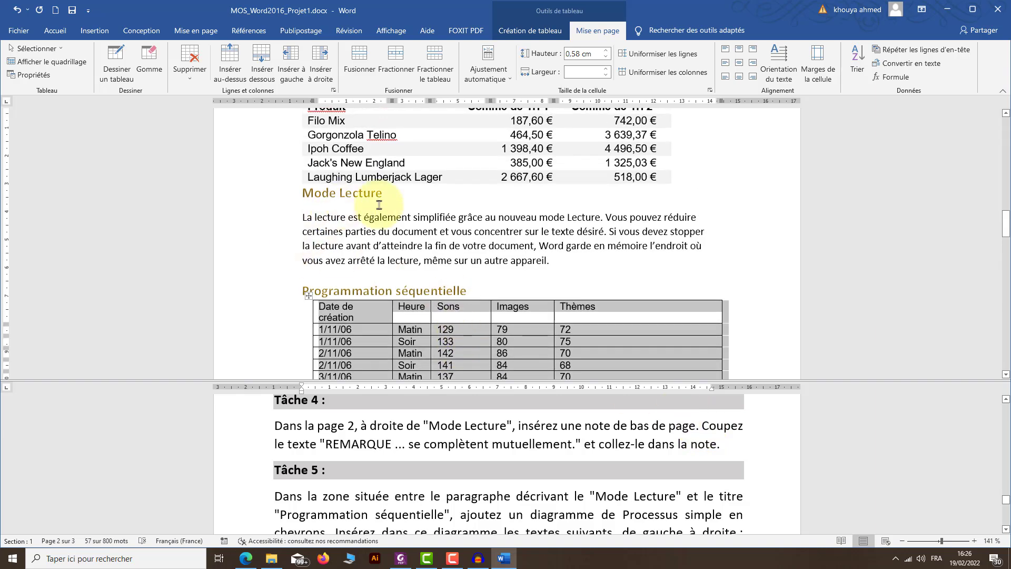
pyautogui.click(395, 195)
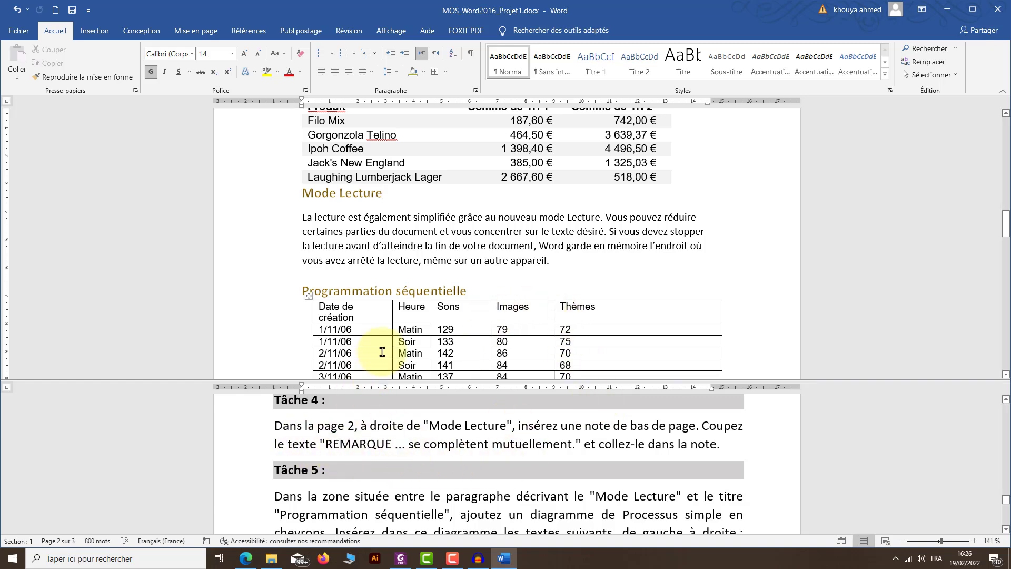
pyautogui.scroll(-10, 383, 350)
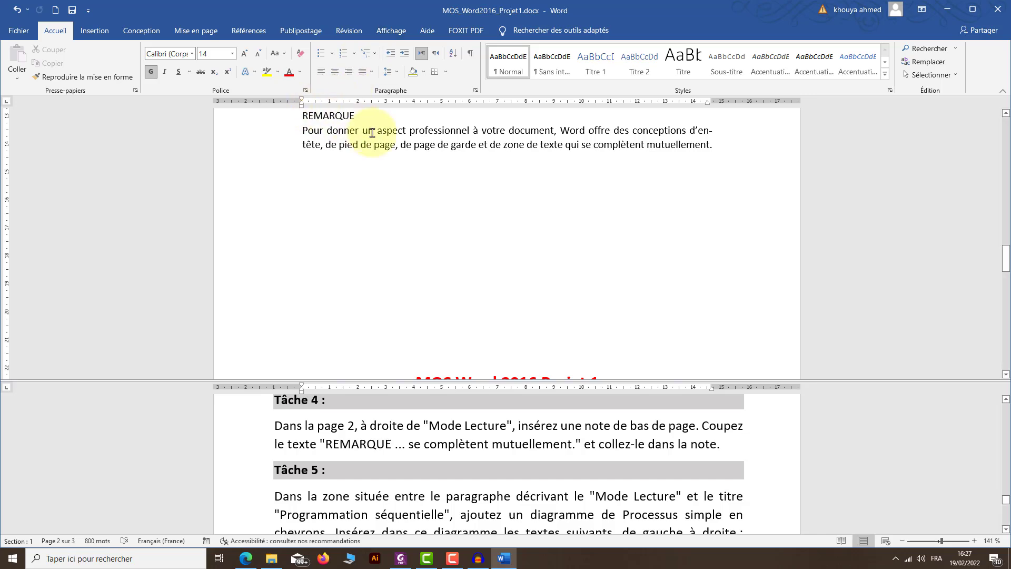
pyautogui.scroll(3, 577, 367)
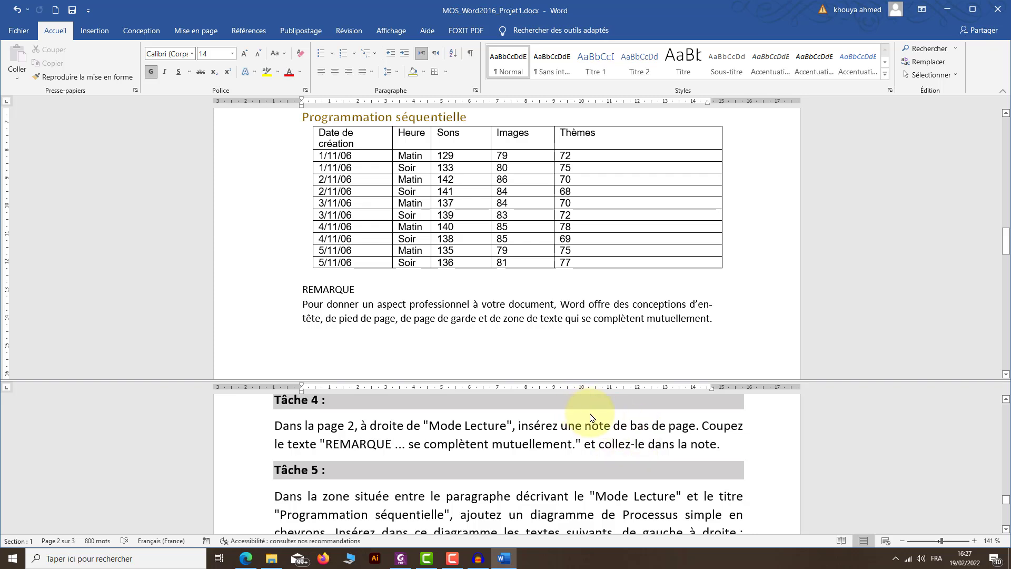
pyautogui.click(392, 33)
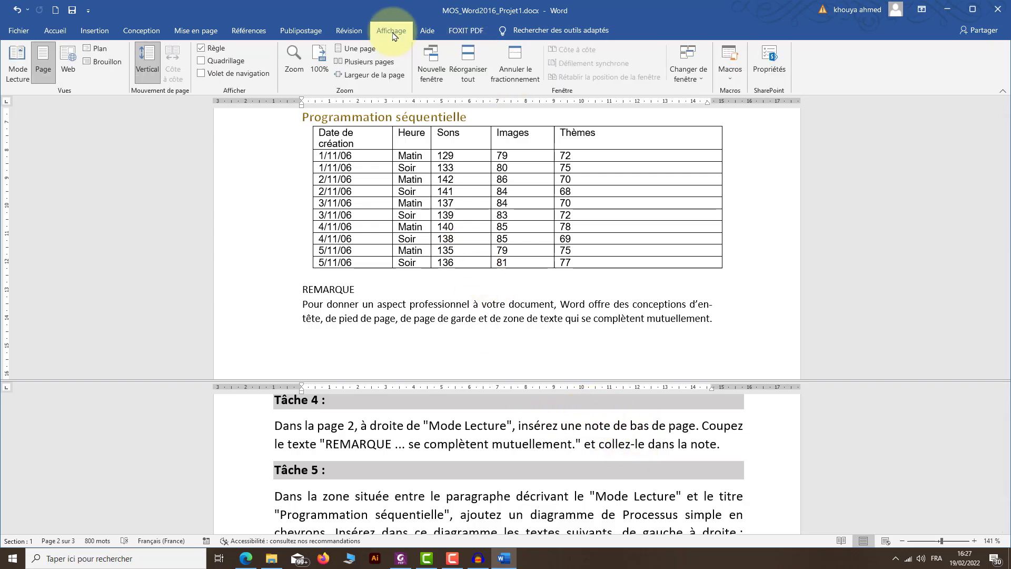
pyautogui.click(519, 77)
# Insert a footnote directly after the "Mode Lecture" heading on page 2
pyautogui.scroll(6, 518, 223)
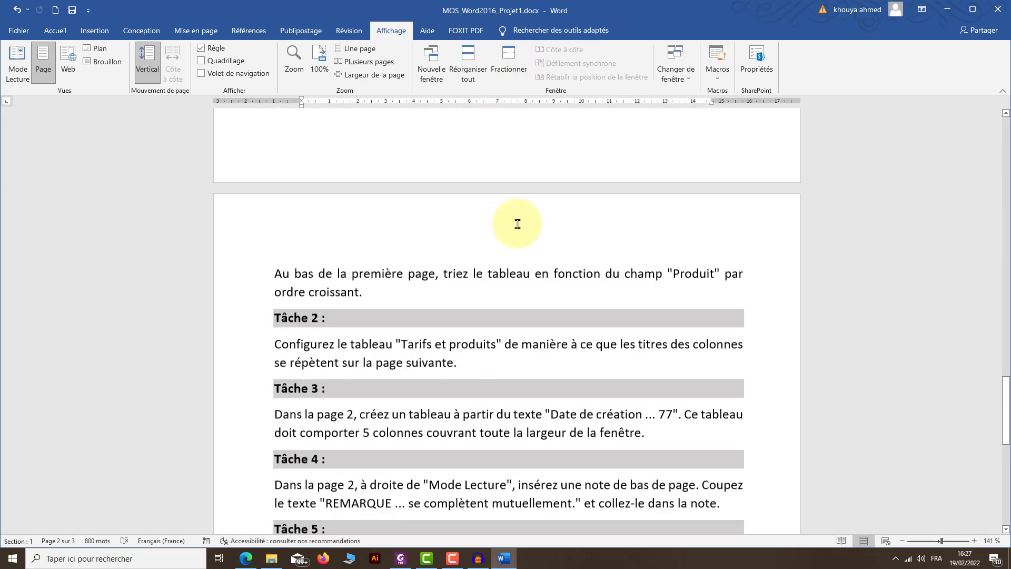
pyautogui.scroll(10, 517, 224)
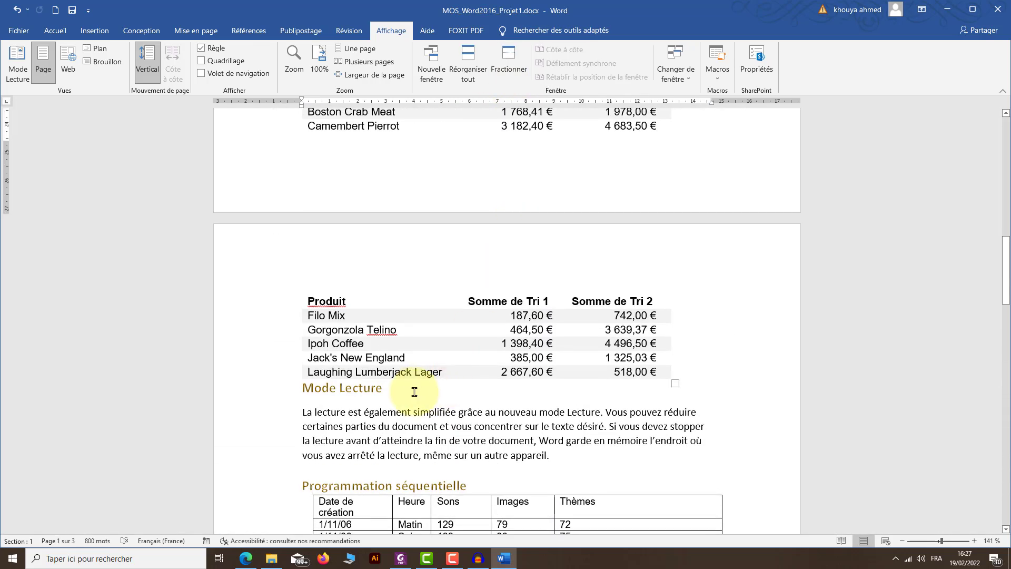
pyautogui.click(415, 391)
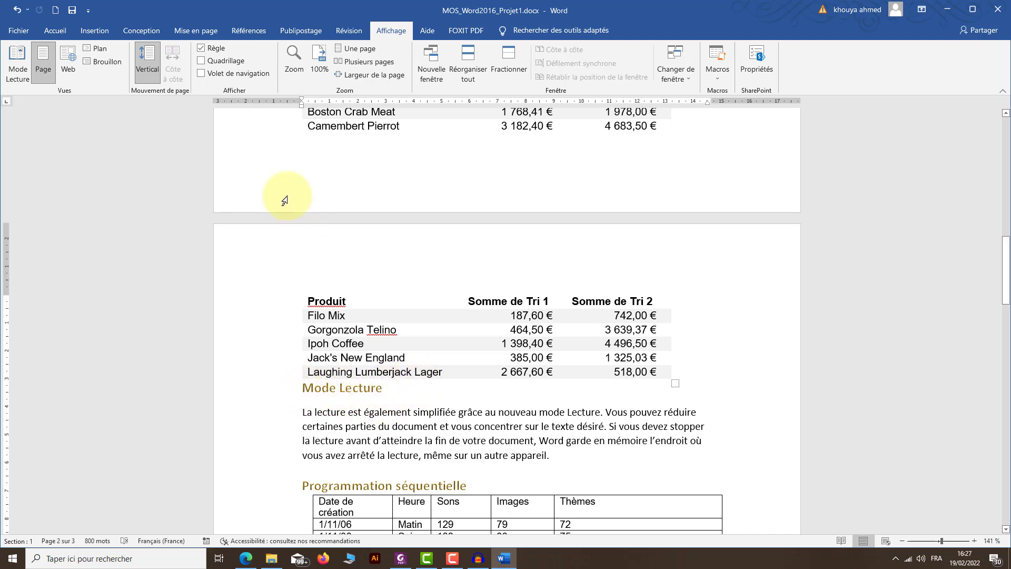
pyautogui.click(255, 33)
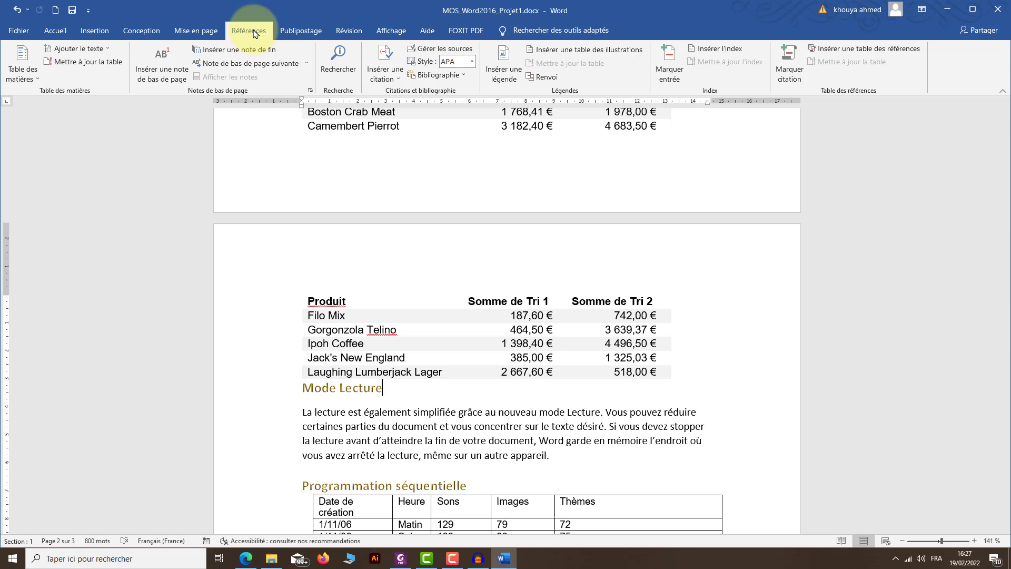
pyautogui.click(164, 74)
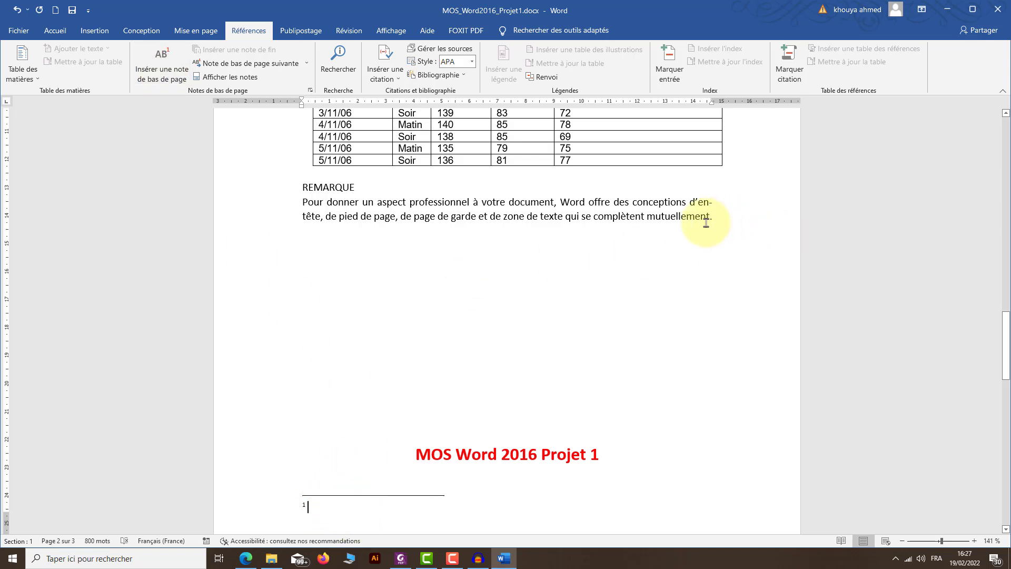
# Copy the text from "REMARQUE" to "se complètent mutuellement." and paste it as text only into the new footnote
pyautogui.moveTo(707, 221); pyautogui.dragTo(309, 190)
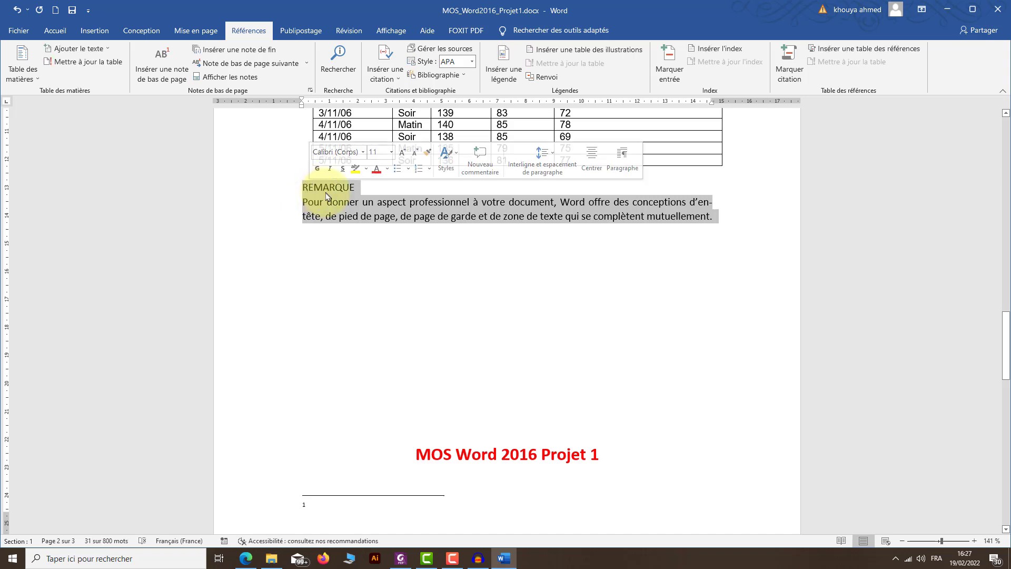
pyautogui.rightClick(327, 196)
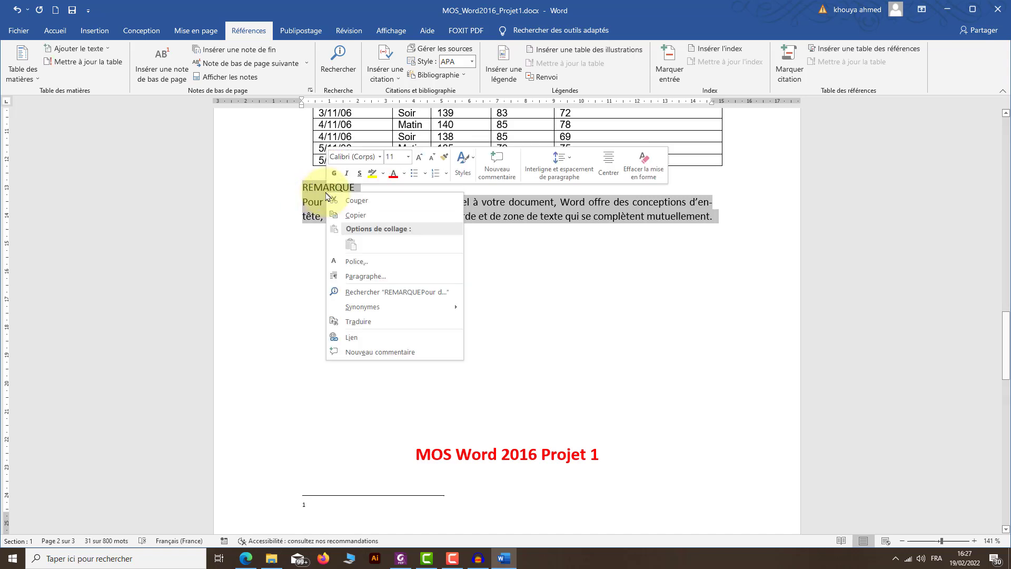
pyautogui.click(386, 216)
pyautogui.click(333, 507)
pyautogui.rightClick(333, 507)
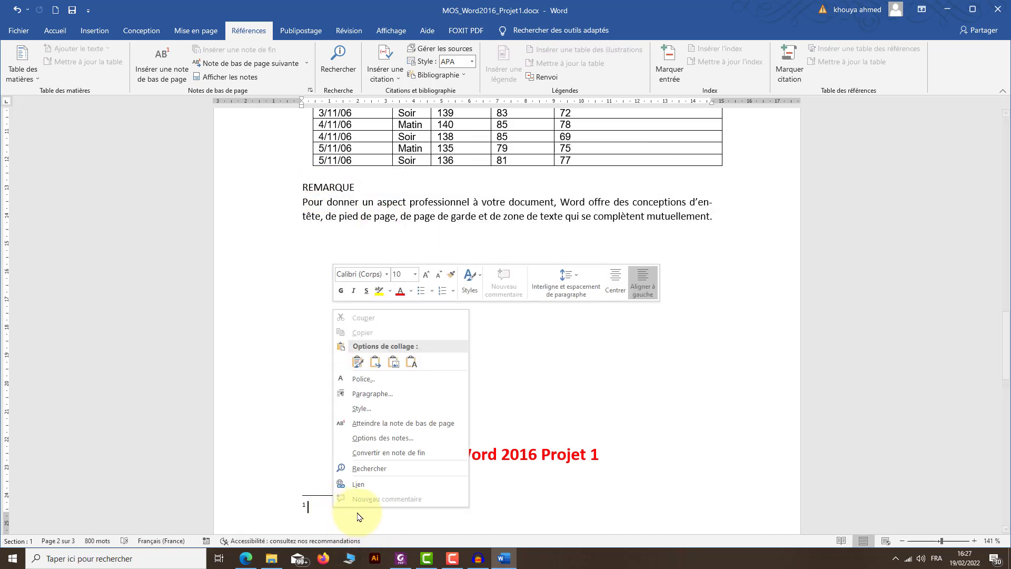
pyautogui.click(411, 362)
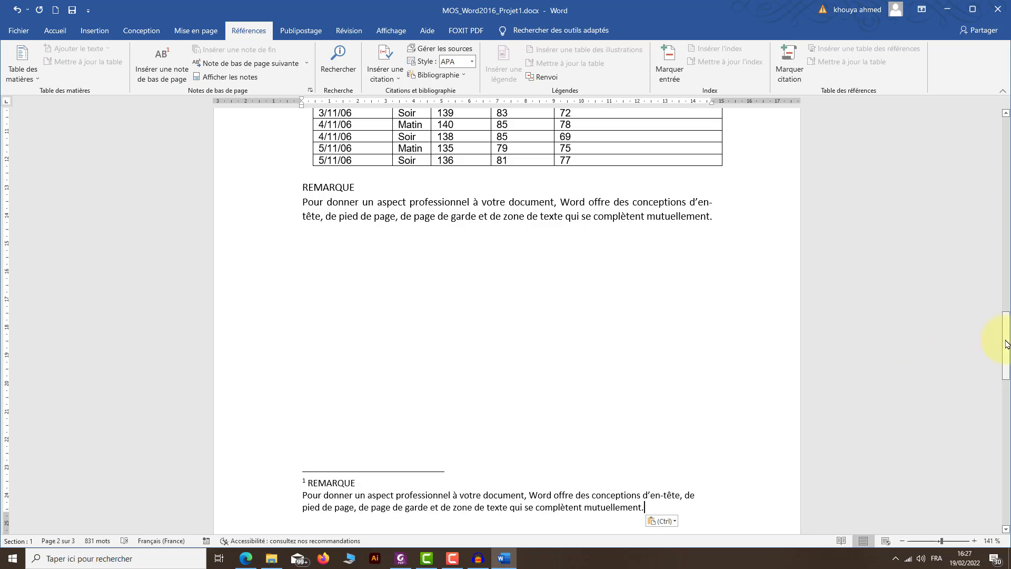
# Split the document window again, showing the Tâche 5 instructions in the lower pane and the "Programmation séquentielle" section in the upper one
pyautogui.scroll(-6, 1003, 342)
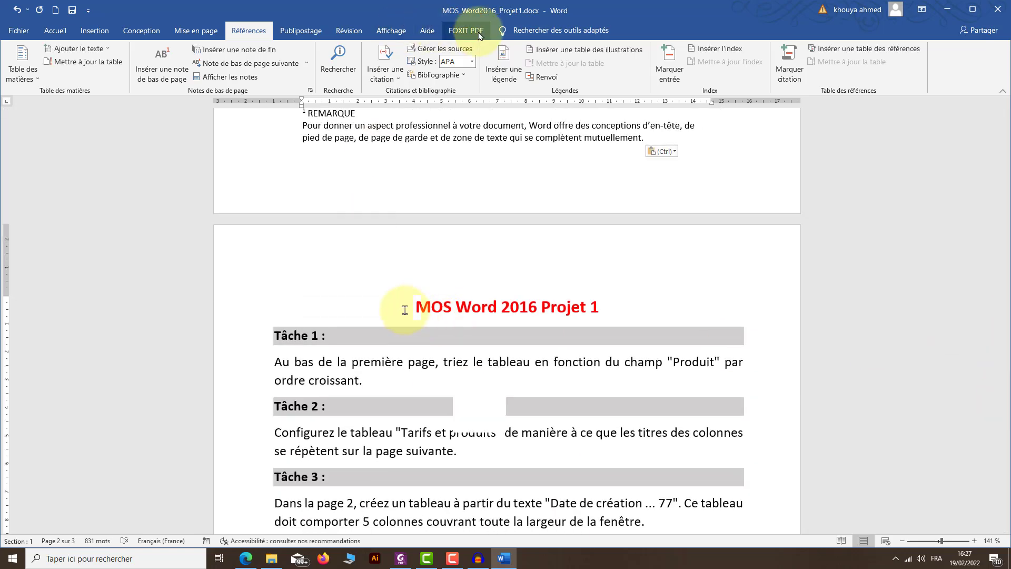
pyautogui.click(391, 30)
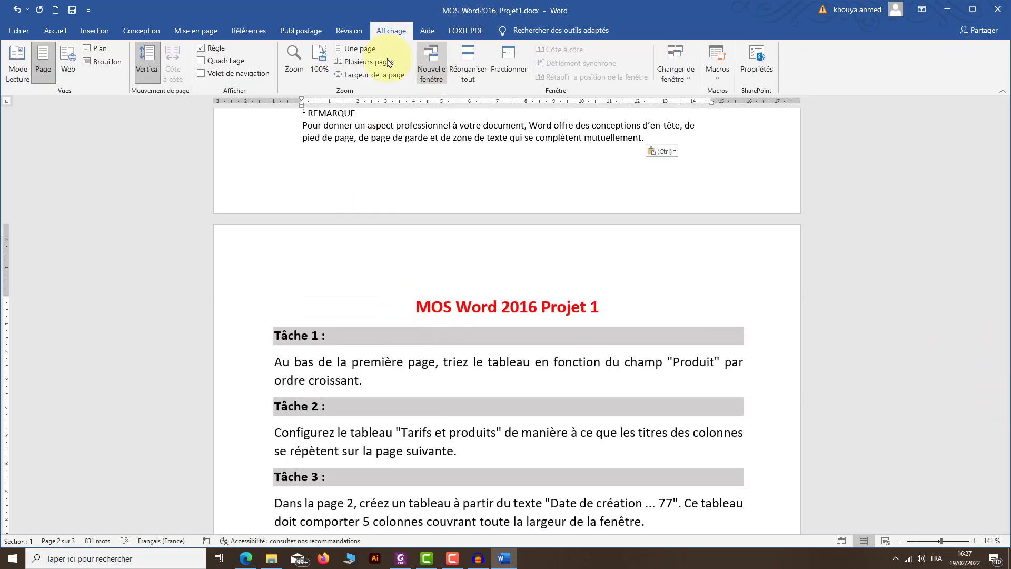
pyautogui.click(508, 70)
pyautogui.scroll(-3, 473, 389)
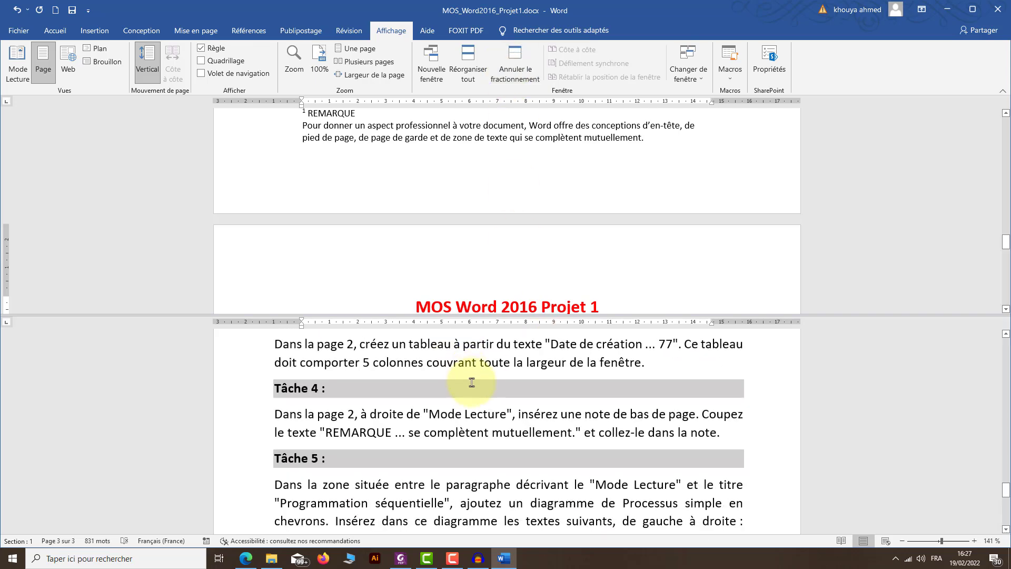
pyautogui.scroll(-3, 474, 387)
pyautogui.scroll(3, 479, 392)
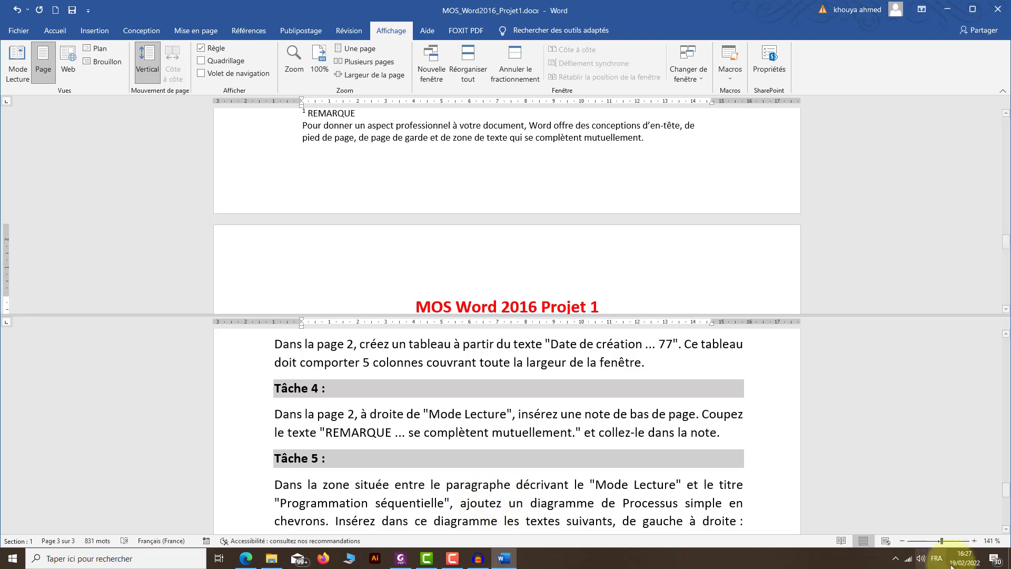
pyautogui.click(1007, 529)
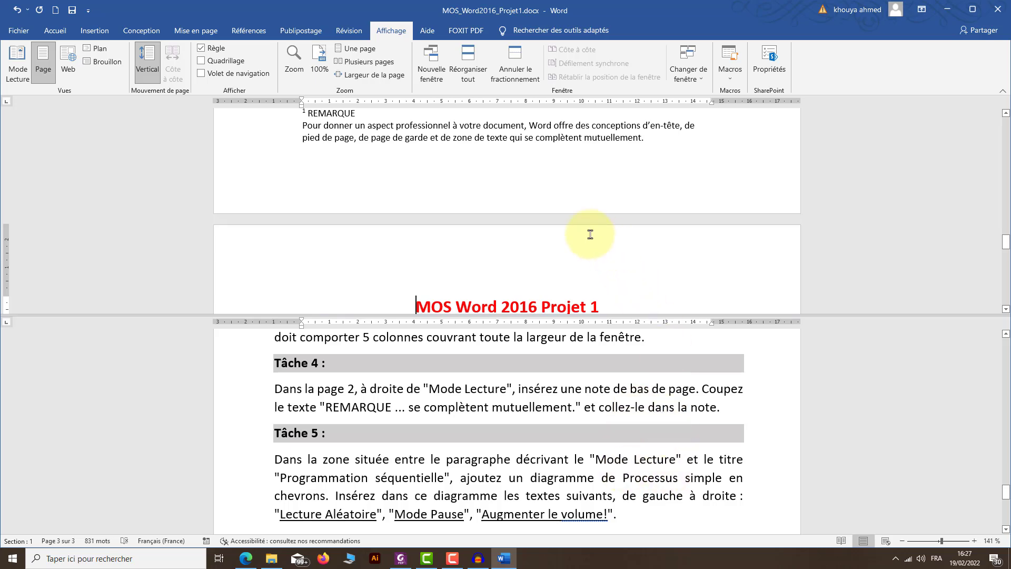
pyautogui.scroll(5, 574, 226)
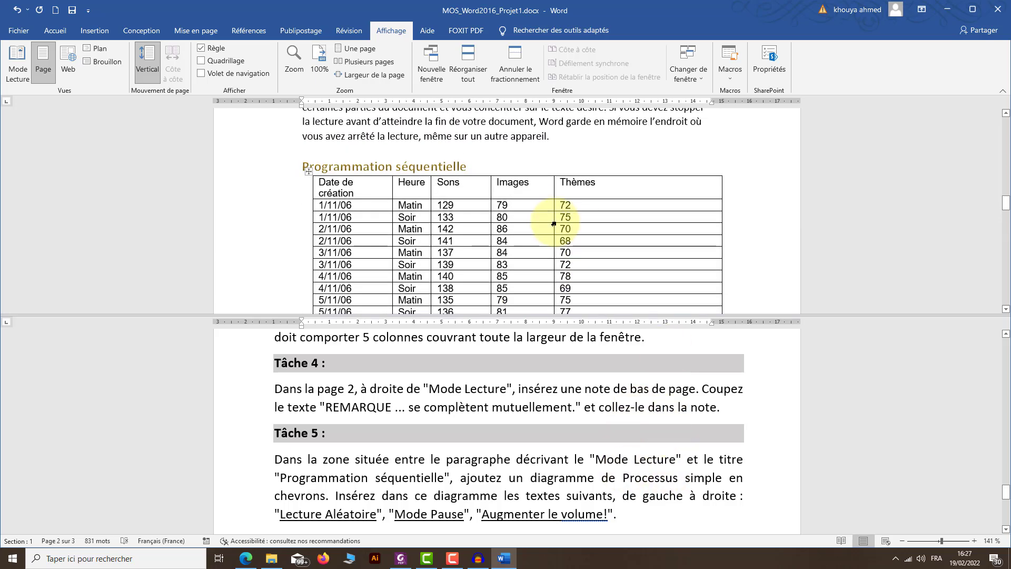
# Insert a "Processus simple en chevrons" SmartArt diagram in the empty line between the "Mode Lecture" paragraph and the "Programmation séquentielle" heading
pyautogui.scroll(3, 553, 224)
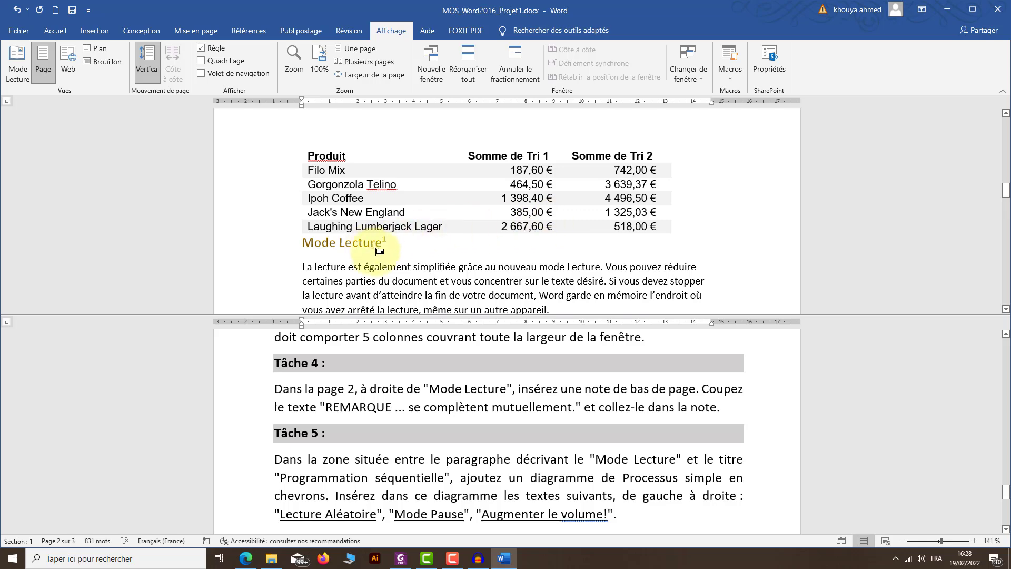
pyautogui.click(400, 280)
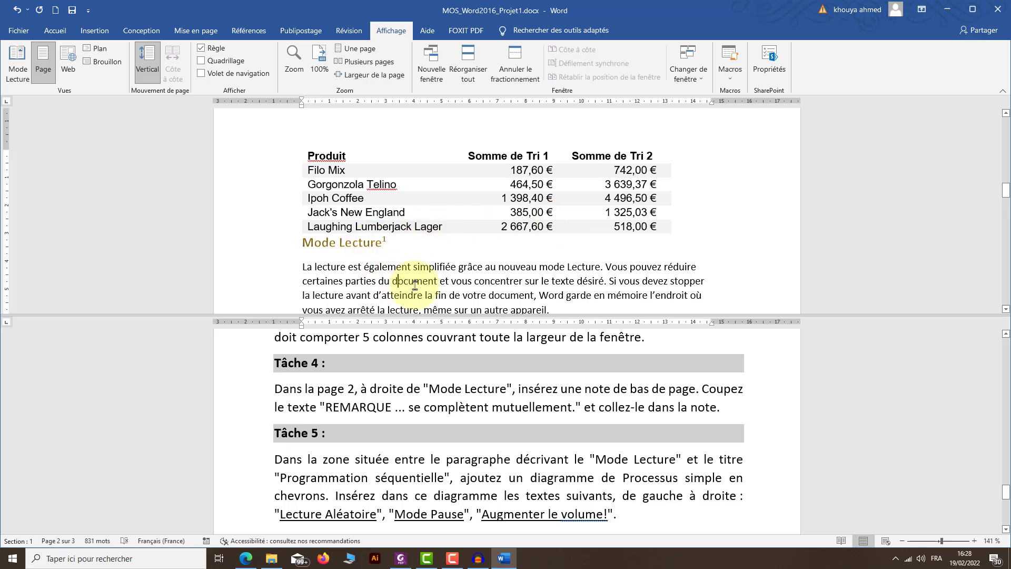
pyautogui.click(1005, 310)
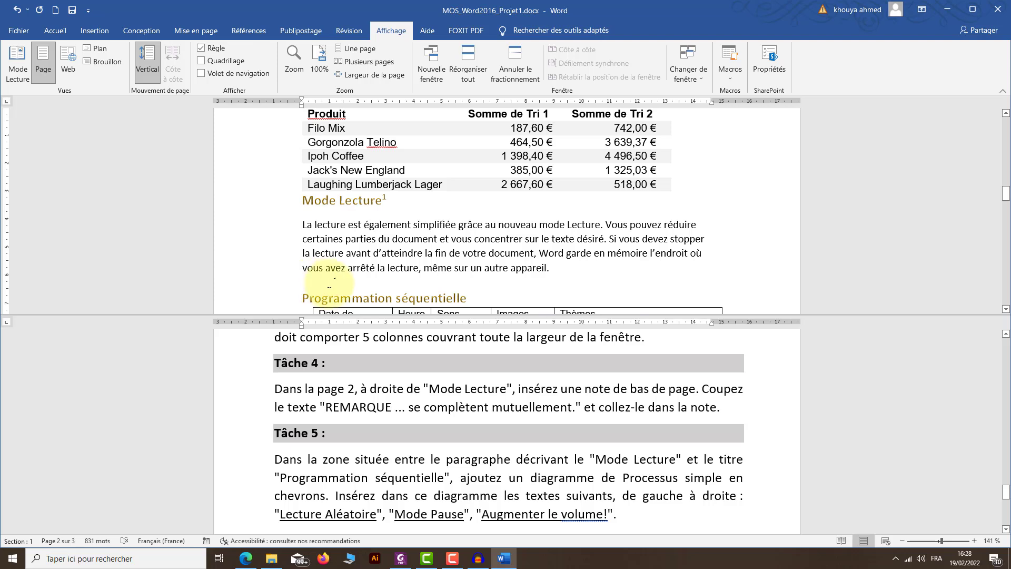
pyautogui.click(329, 284)
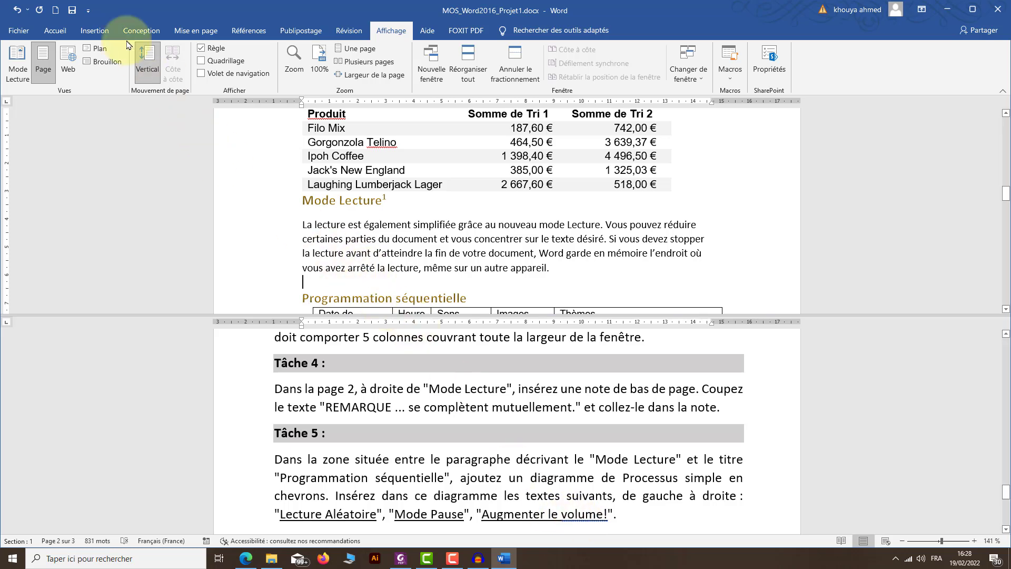
pyautogui.click(96, 35)
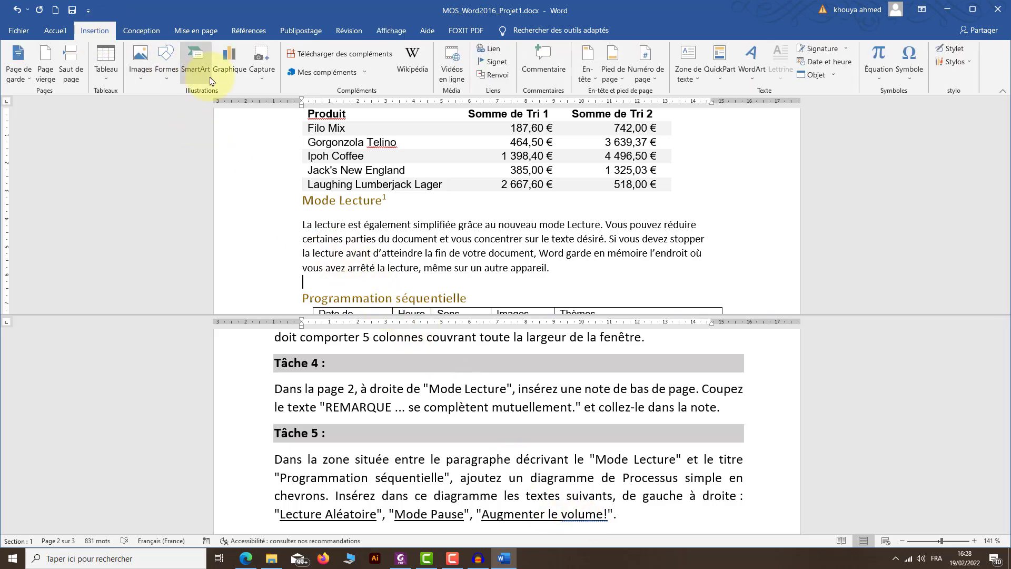
pyautogui.click(195, 70)
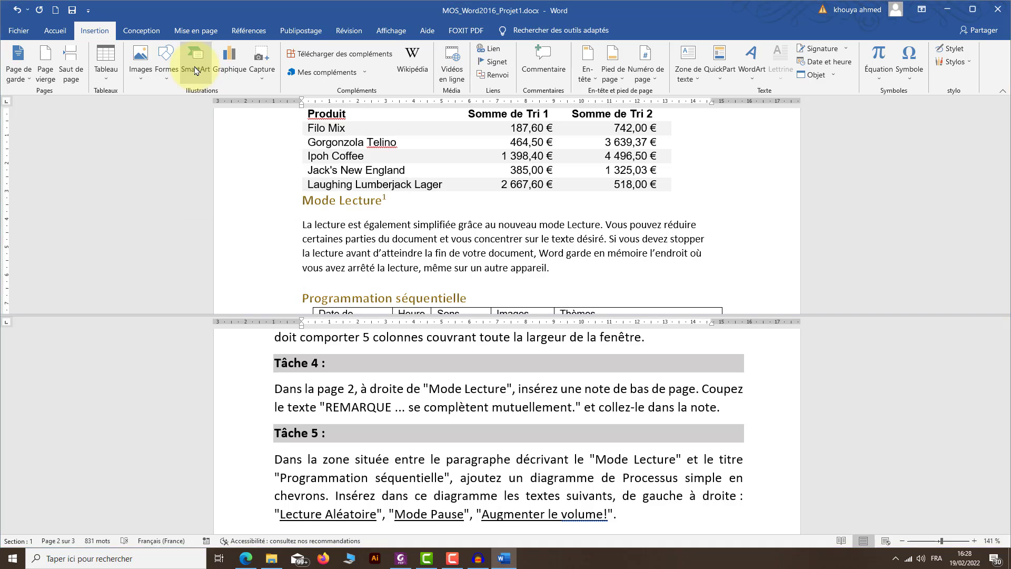
pyautogui.moveTo(462, 172); pyautogui.dragTo(624, 172)
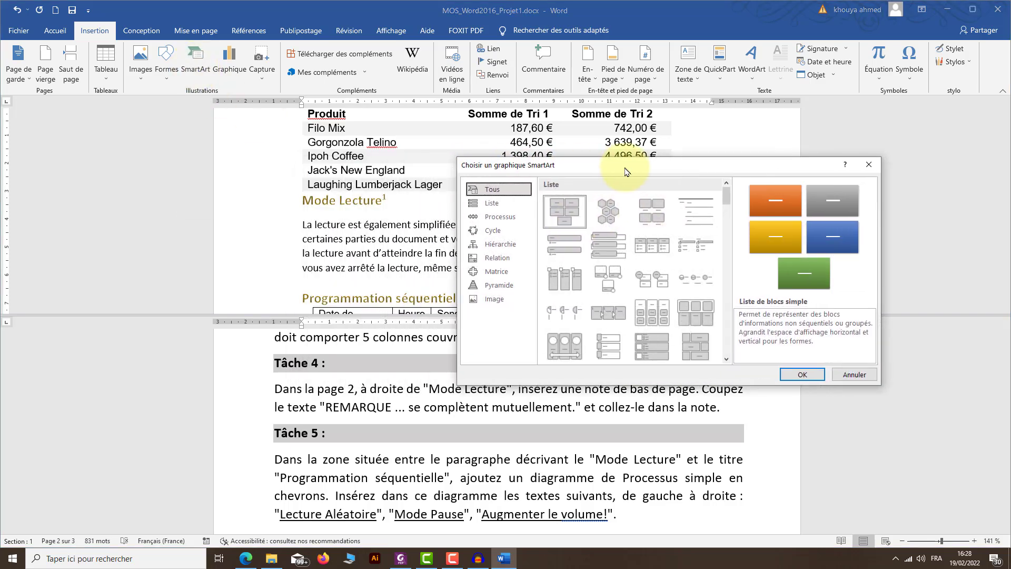
pyautogui.click(503, 221)
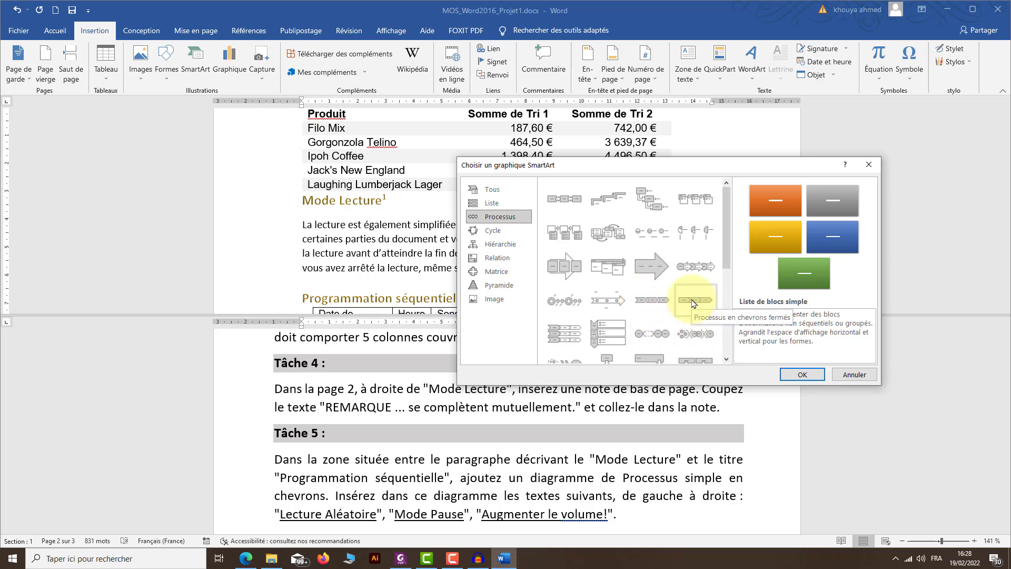
pyautogui.click(660, 304)
pyautogui.click(801, 374)
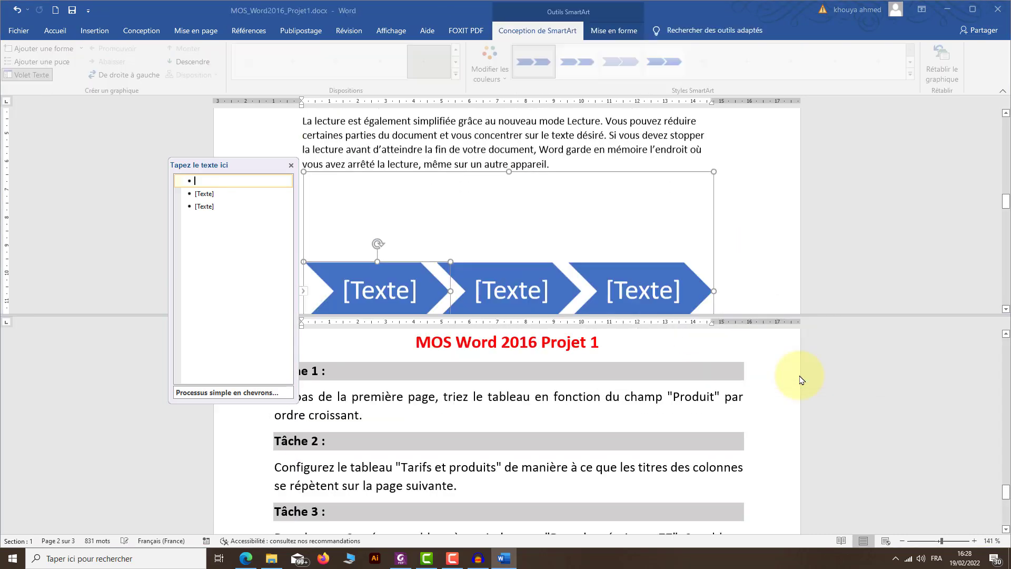
# Copy "Lecture Aléatoire" from the Tâche 5 instructions and paste it as text only into the first chevron
pyautogui.scroll(-5, 737, 295)
pyautogui.scroll(7, 741, 298)
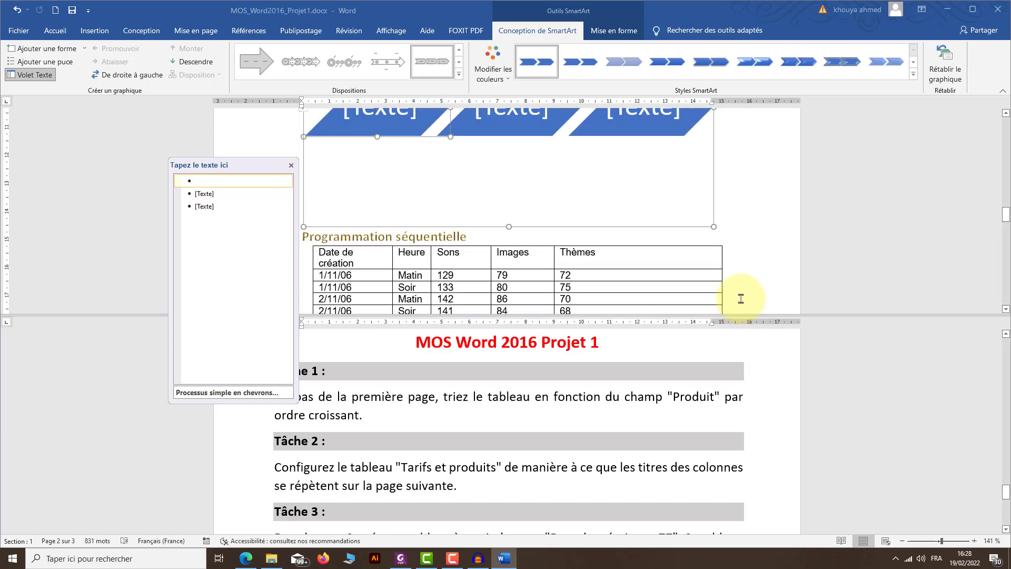
pyautogui.scroll(-7, 460, 470)
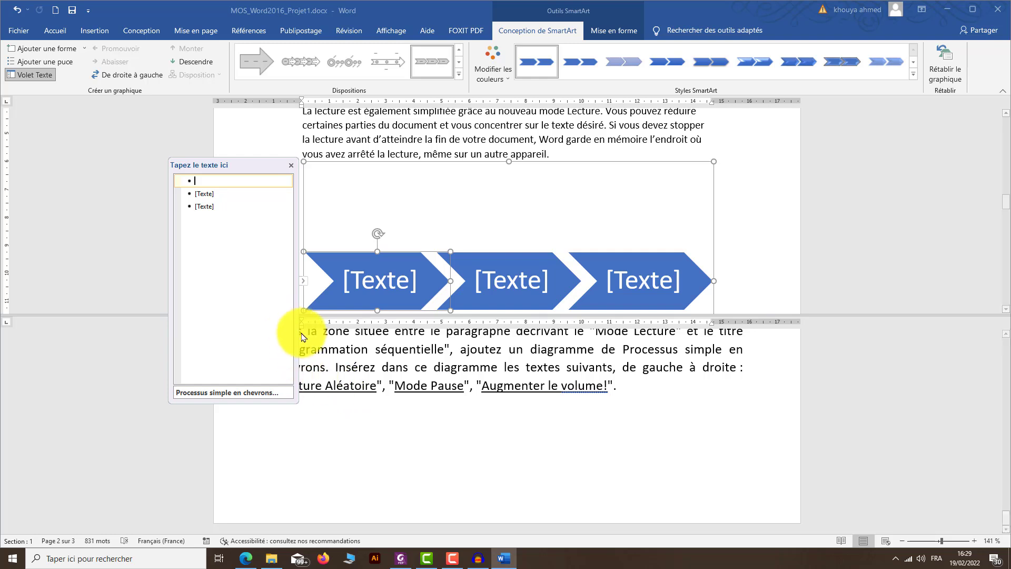
pyautogui.click(352, 402)
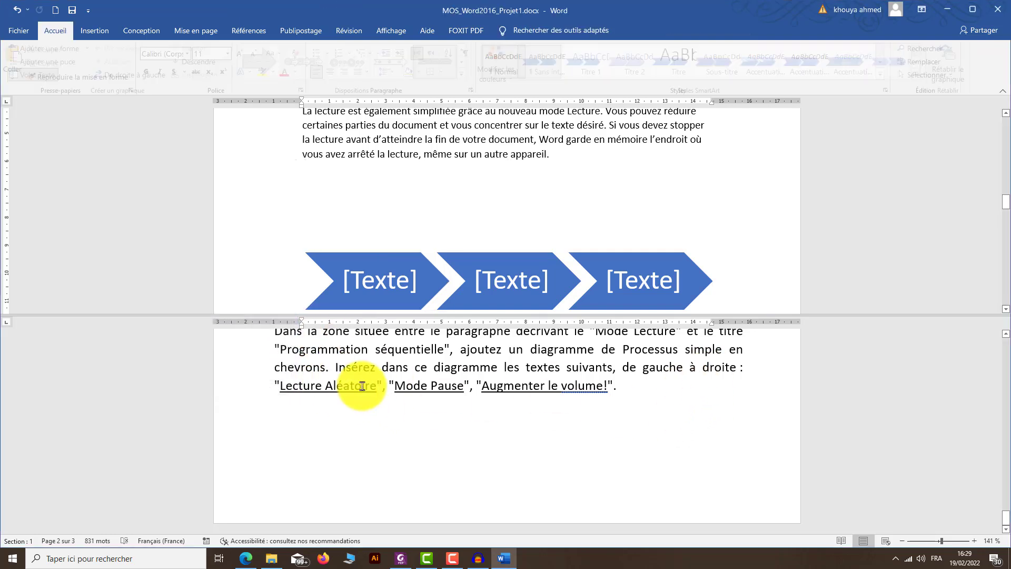
pyautogui.moveTo(375, 387); pyautogui.dragTo(290, 384)
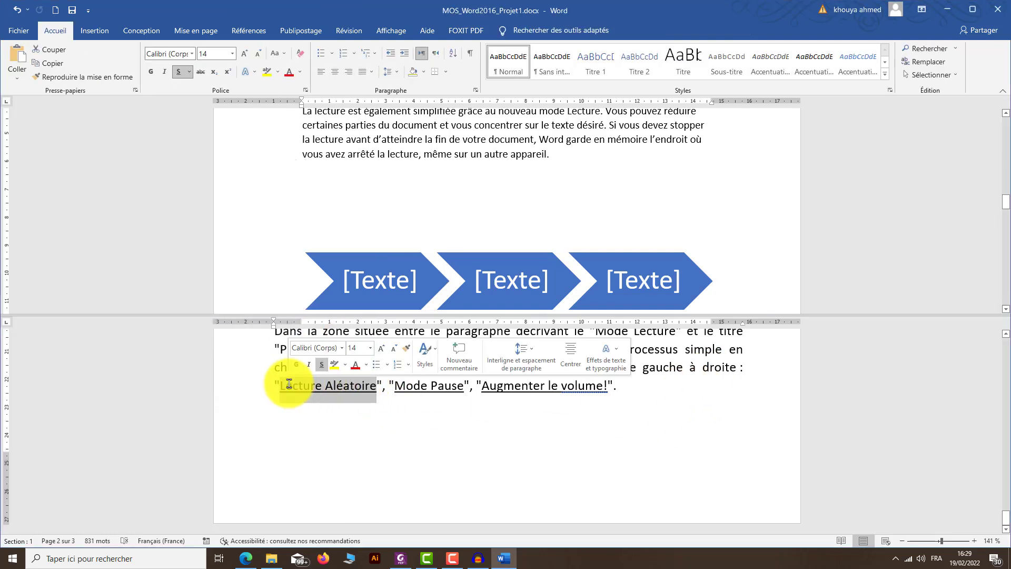
pyautogui.rightClick(289, 387)
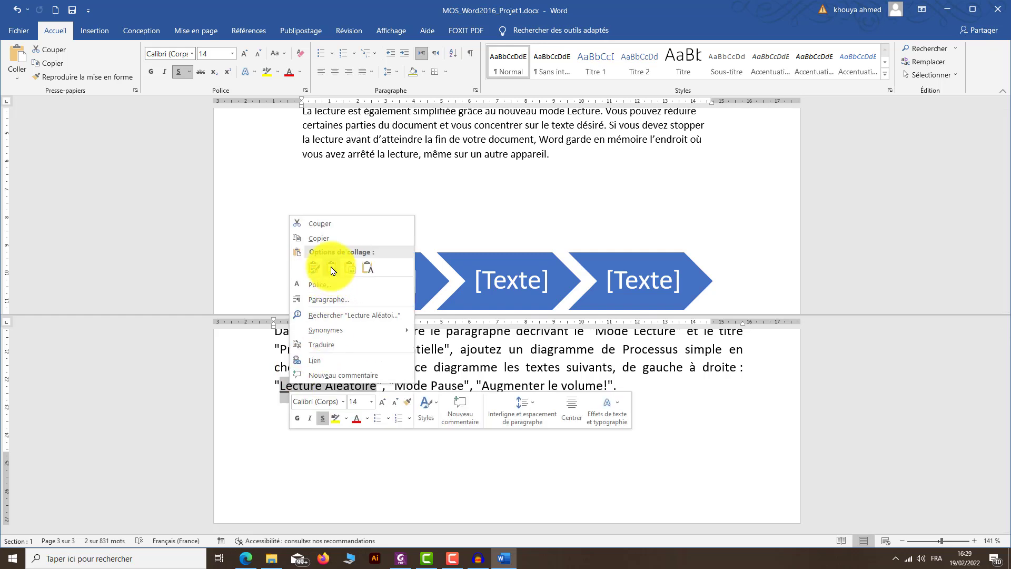
pyautogui.click(322, 235)
pyautogui.click(362, 273)
pyautogui.click(211, 177)
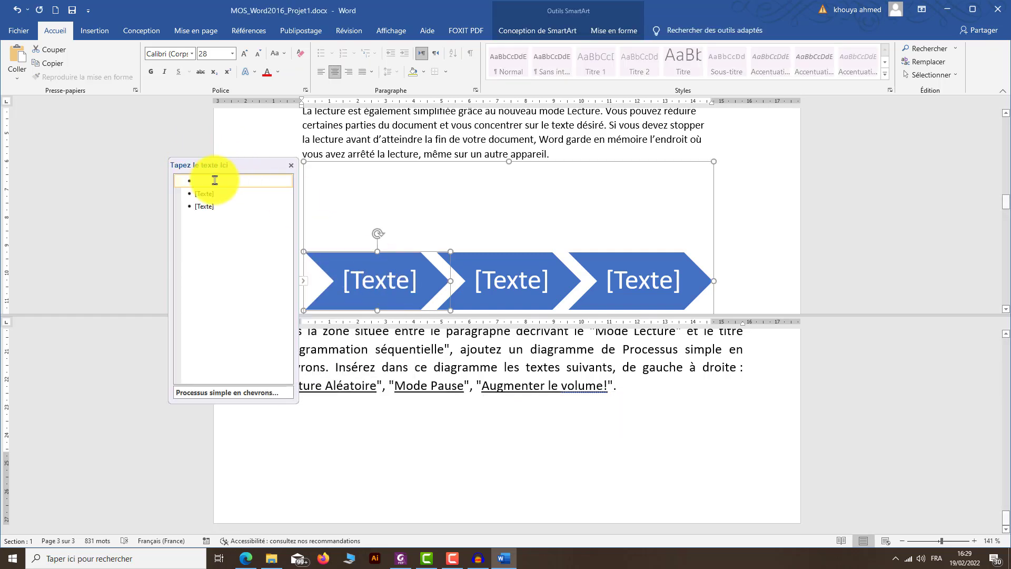
pyautogui.rightClick(210, 181)
pyautogui.click(293, 233)
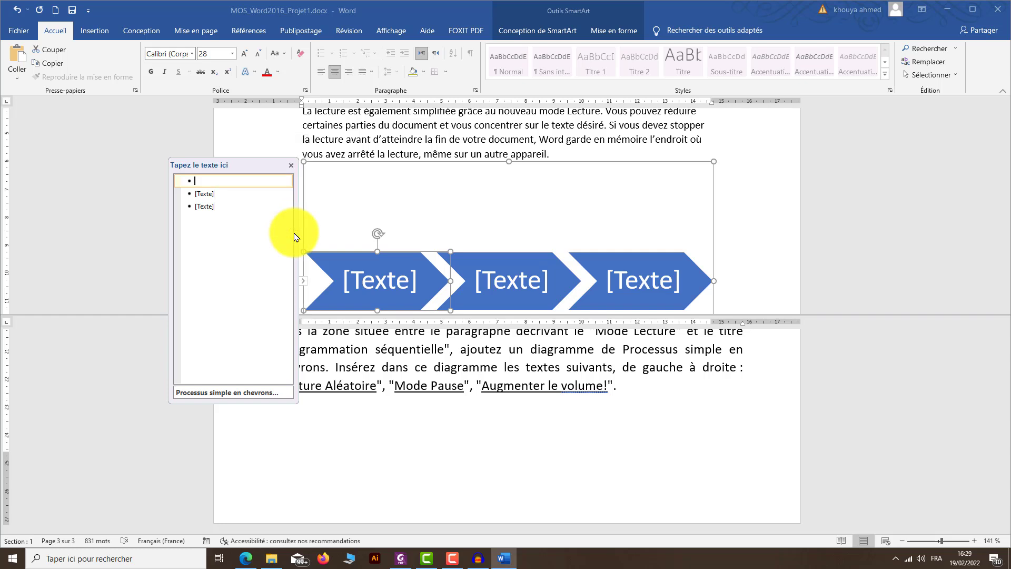
# Copy "Mode Pause" from the Tâche 5 instructions and paste it as text only into the second chevron
pyautogui.click(463, 390)
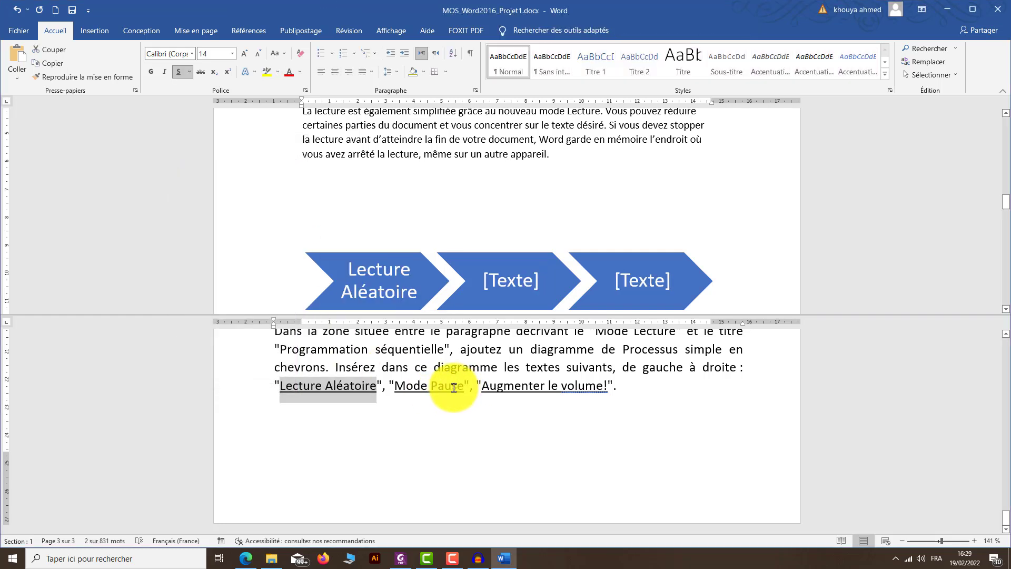
pyautogui.moveTo(463, 390); pyautogui.dragTo(412, 390)
pyautogui.rightClick(412, 389)
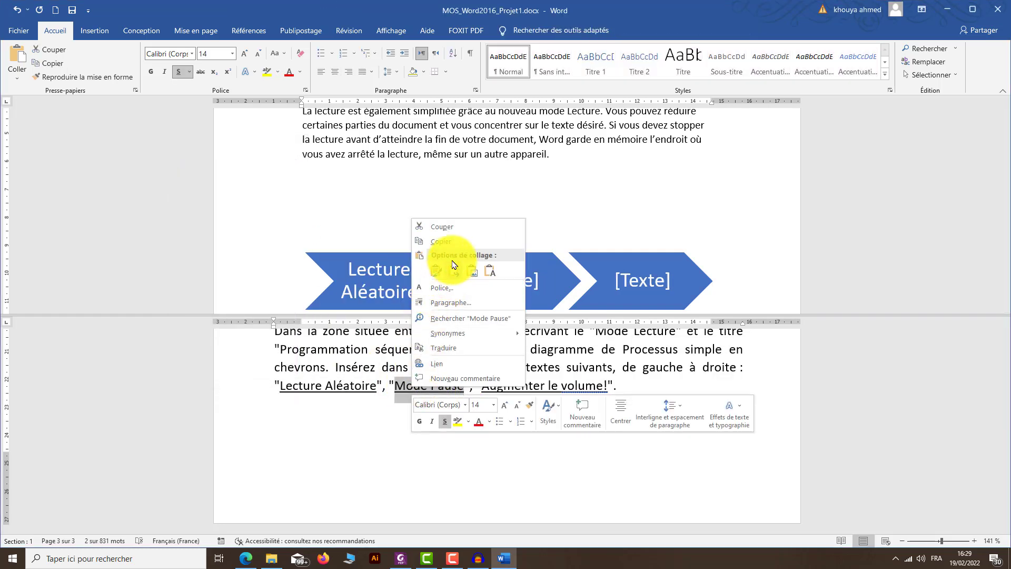
pyautogui.click(442, 242)
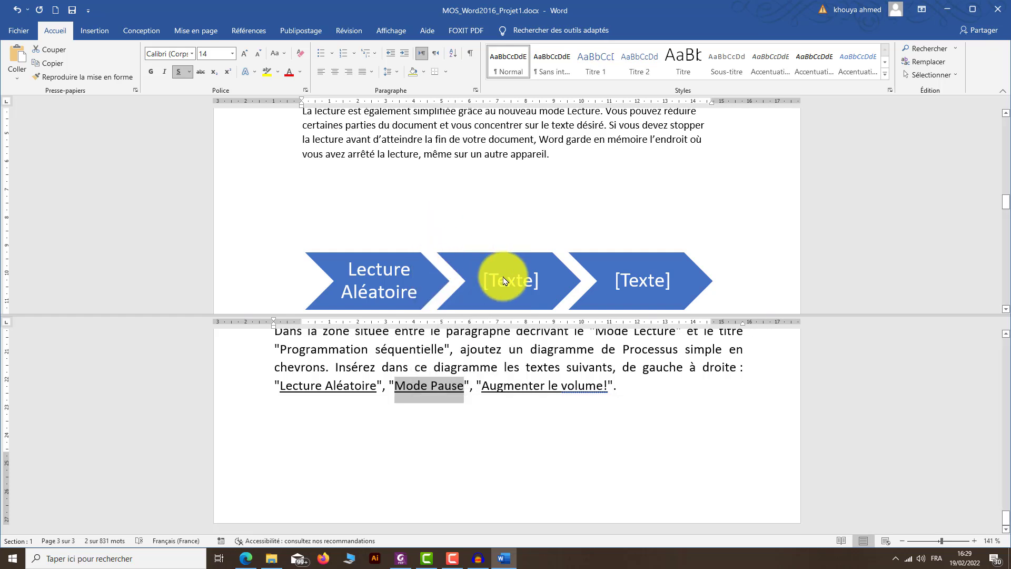
pyautogui.click(504, 277)
pyautogui.rightClick(217, 193)
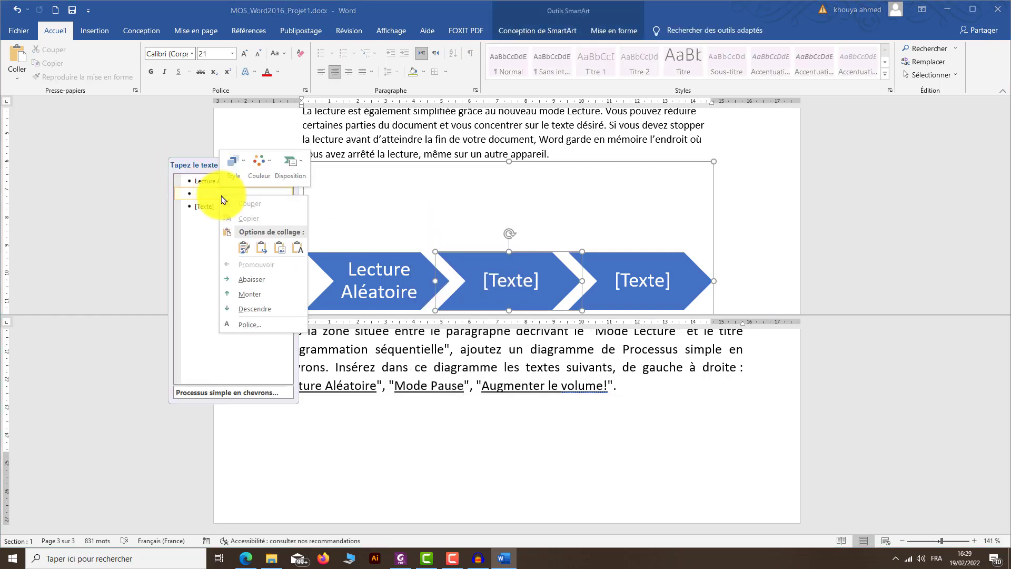
pyautogui.click(297, 244)
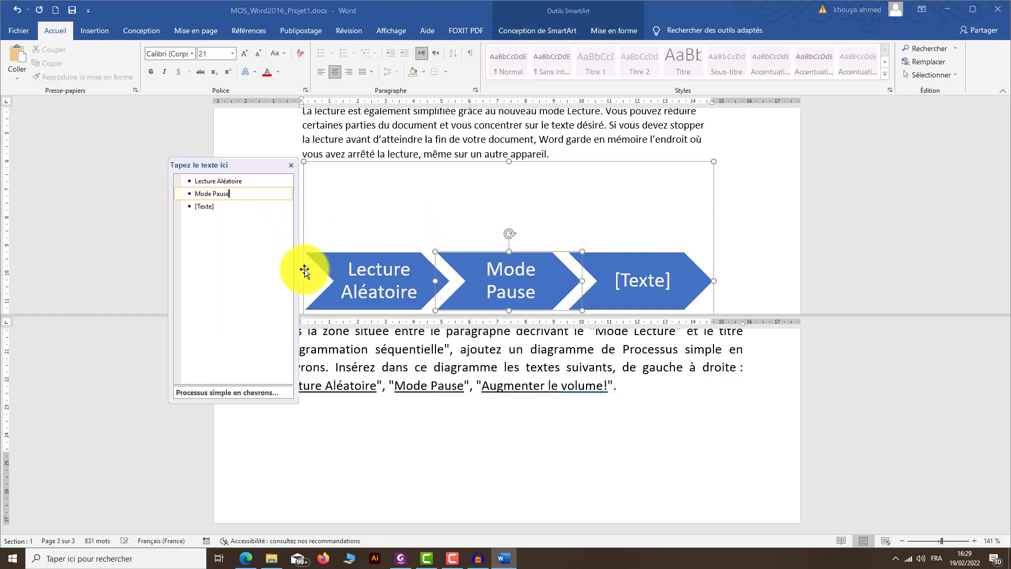
# Copy "Augmenter le volume!" from the instructions into the third chevron as text only, removing any surplus punctuation, and leave the diagram
pyautogui.click(604, 390)
pyautogui.moveTo(606, 386); pyautogui.dragTo(482, 386)
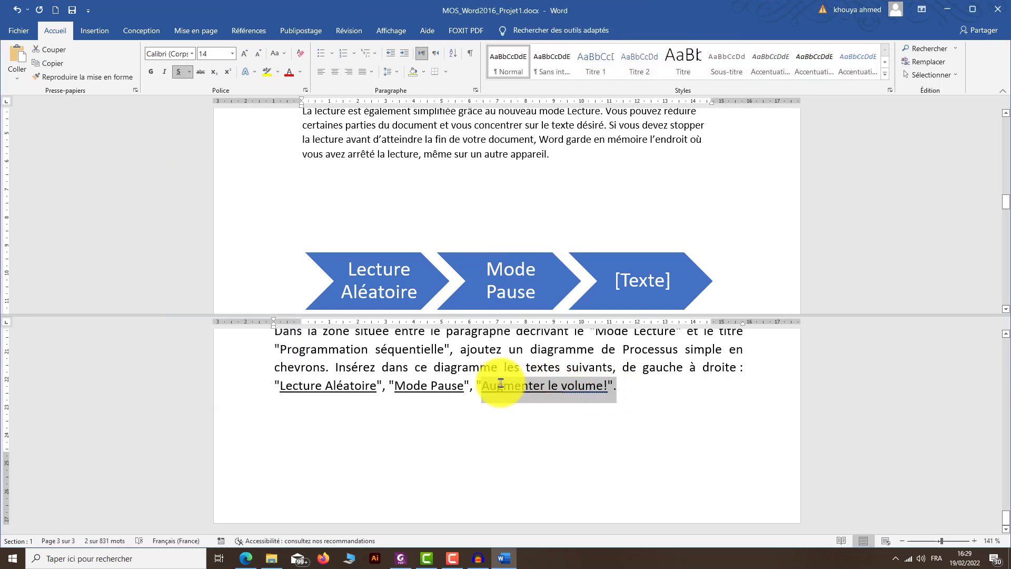
pyautogui.rightClick(495, 387)
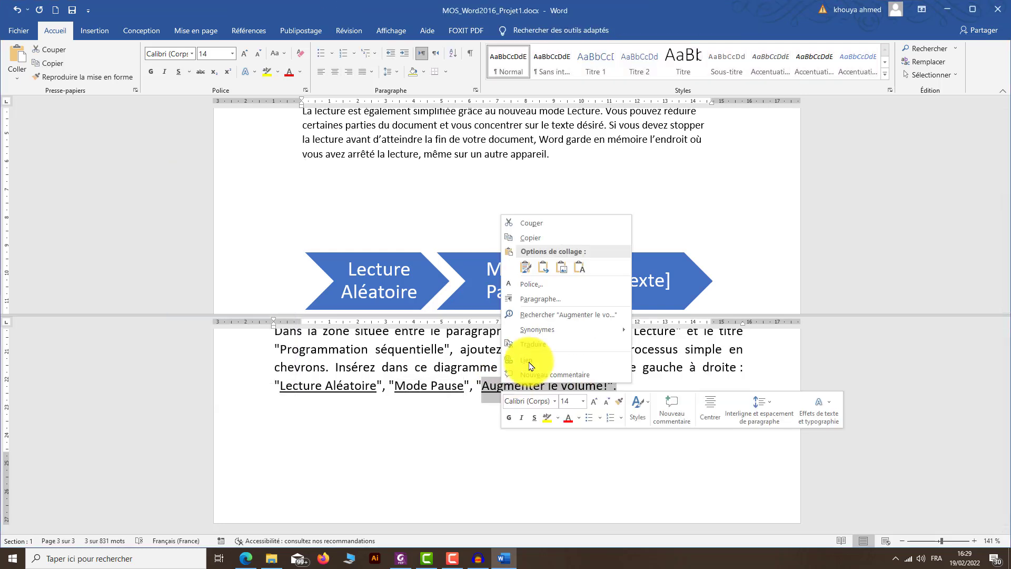
pyautogui.click(529, 237)
pyautogui.click(644, 290)
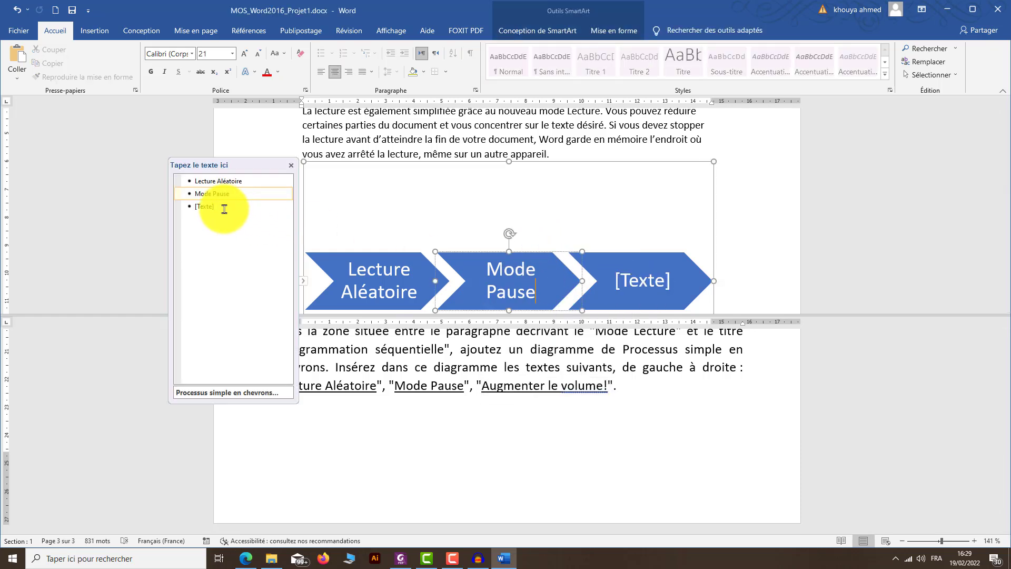
pyautogui.click(286, 206)
pyautogui.rightClick(227, 208)
pyautogui.click(302, 261)
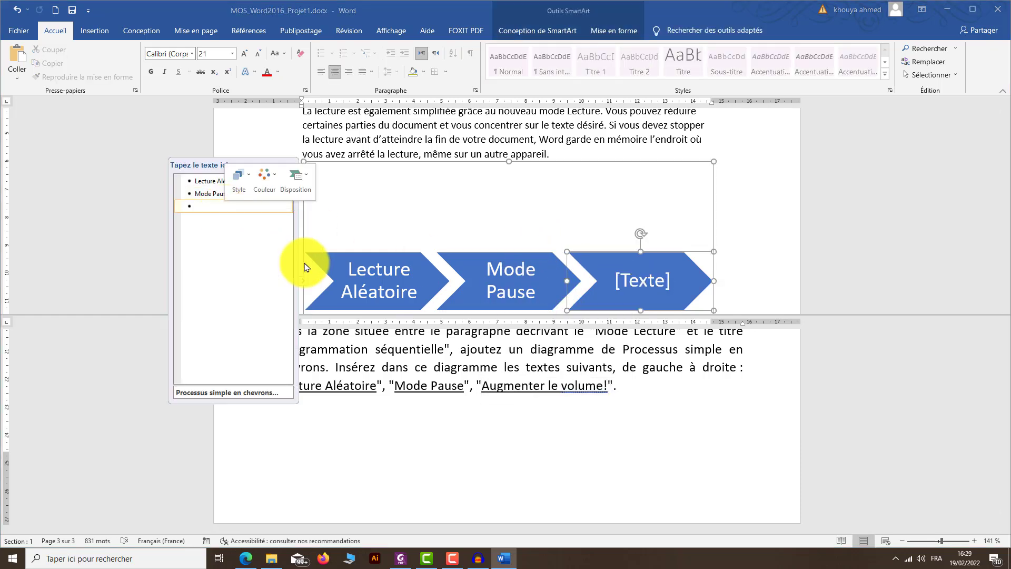
pyautogui.press('BackSpace')
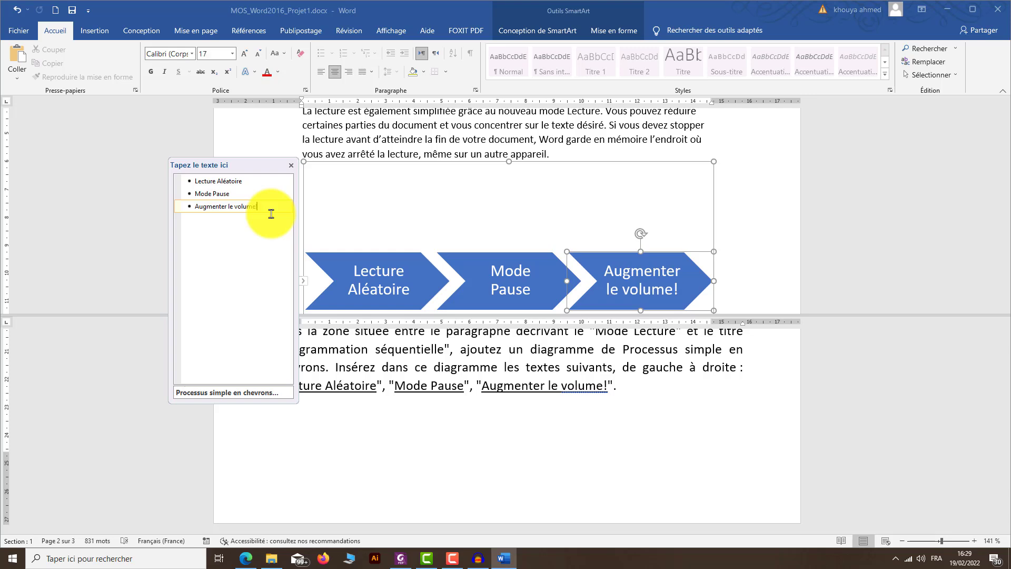
pyautogui.click(649, 420)
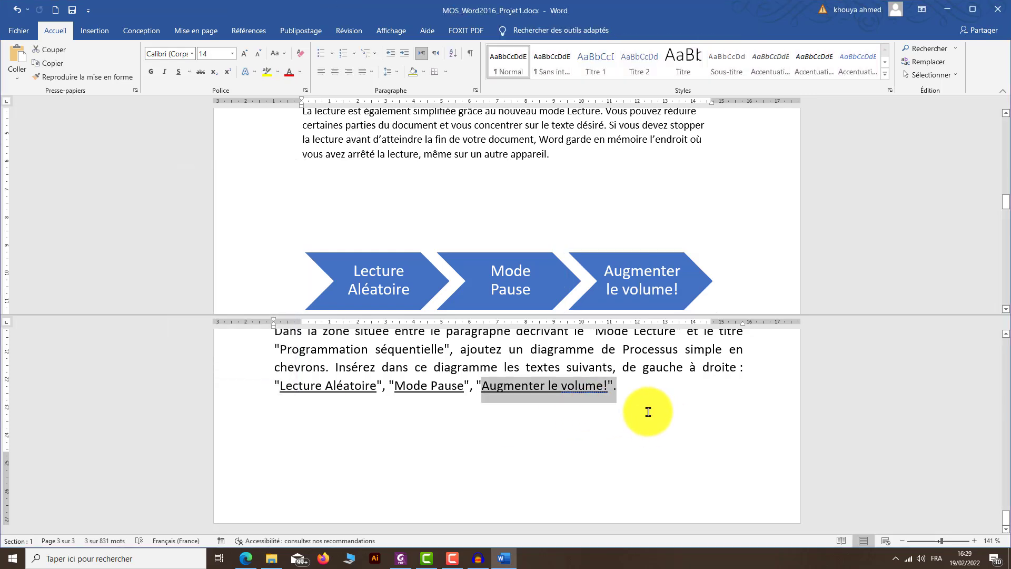
pyautogui.click(649, 412)
# Review the Projet 1 instructions and close MOS_Word2016_Projet1.docx without saving the changes
pyautogui.scroll(3, 643, 406)
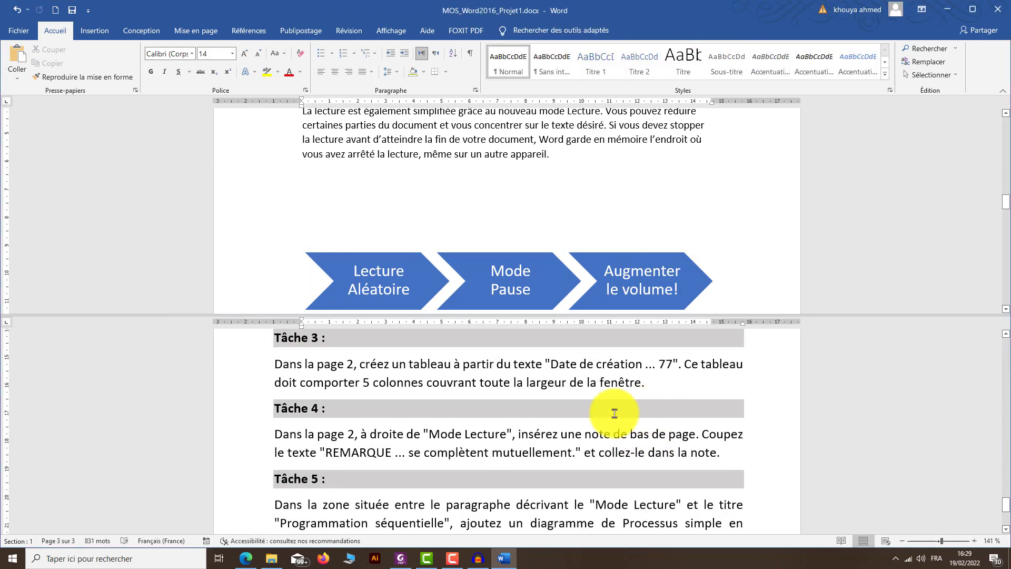
pyautogui.scroll(5, 483, 408)
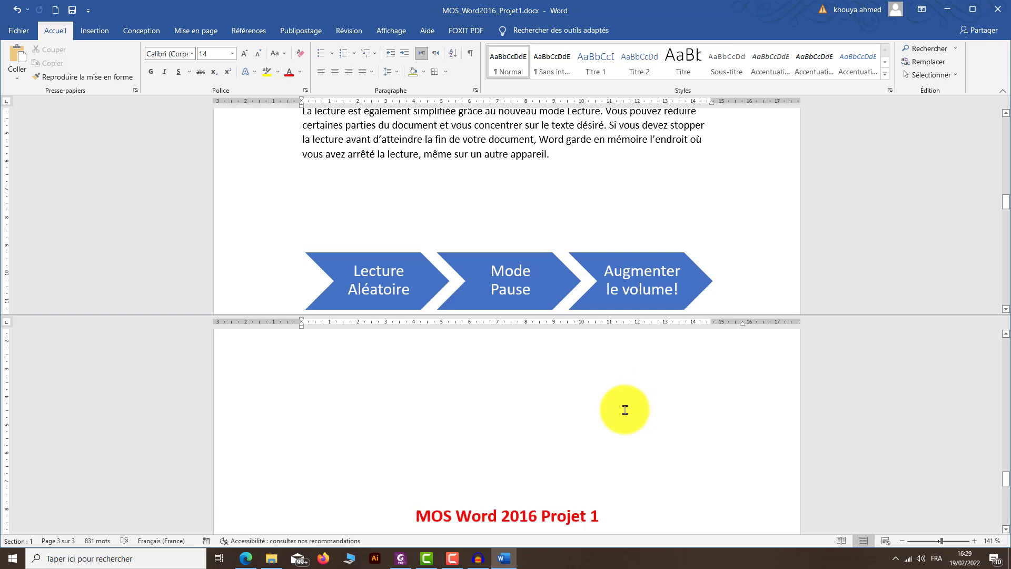
pyautogui.click(997, 10)
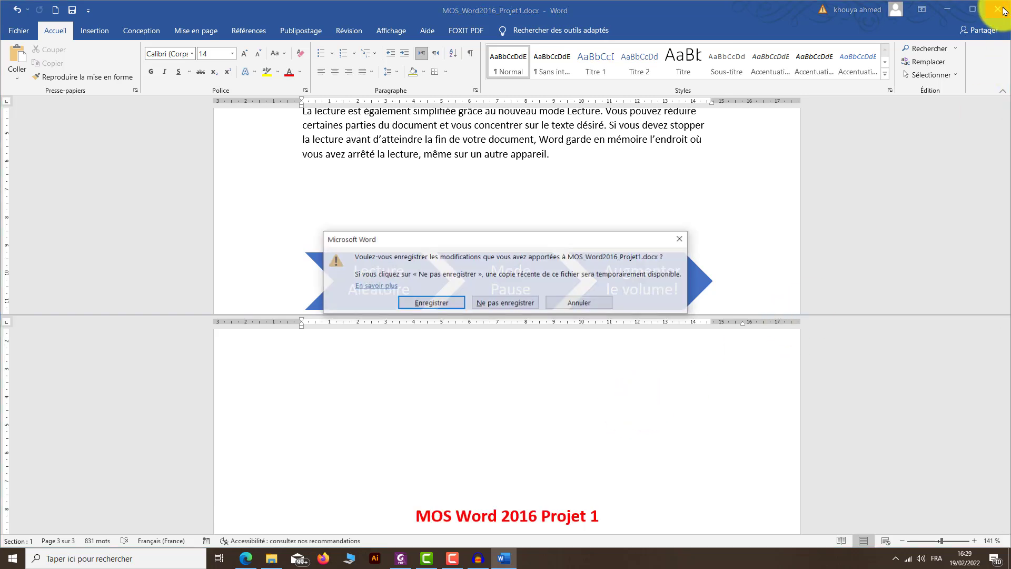
pyautogui.click(524, 307)
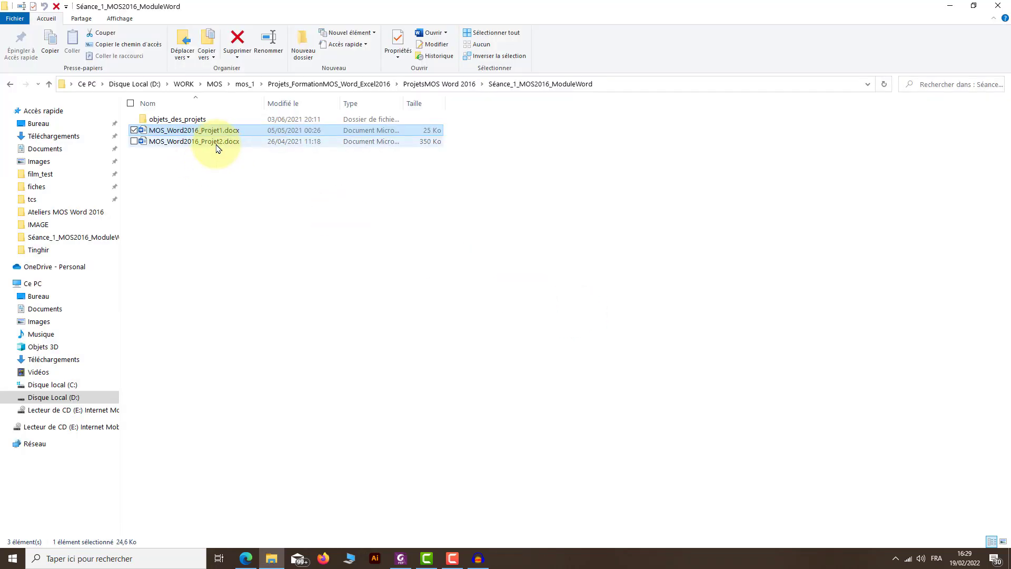
# Open MOS_Word2016_Projet2.docx from the Séance_1_MOS2016_ModuleWord folder and go to its Projet 2 task instructions on page 2
pyautogui.click(212, 147)
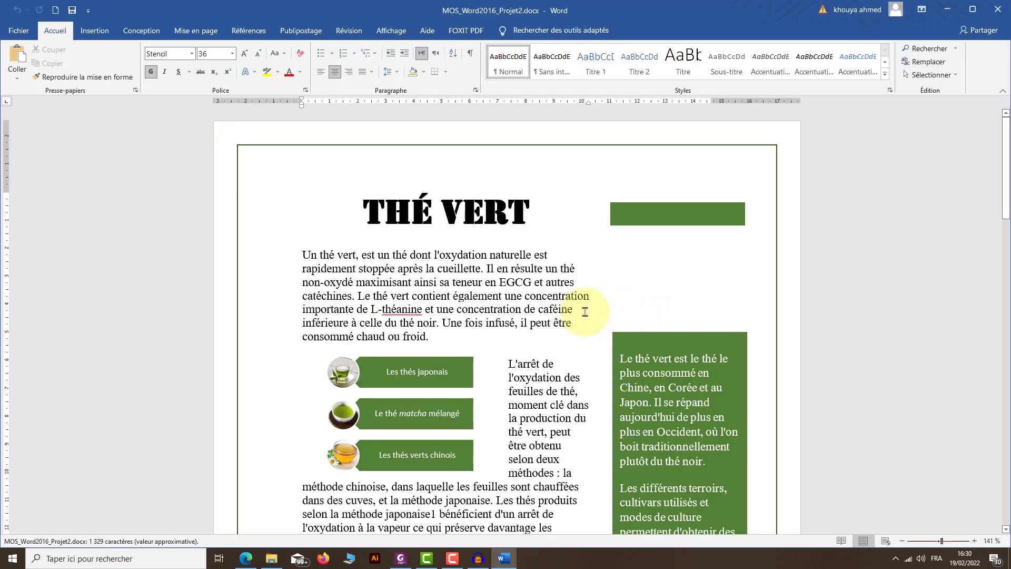
pyautogui.scroll(-10, 585, 311)
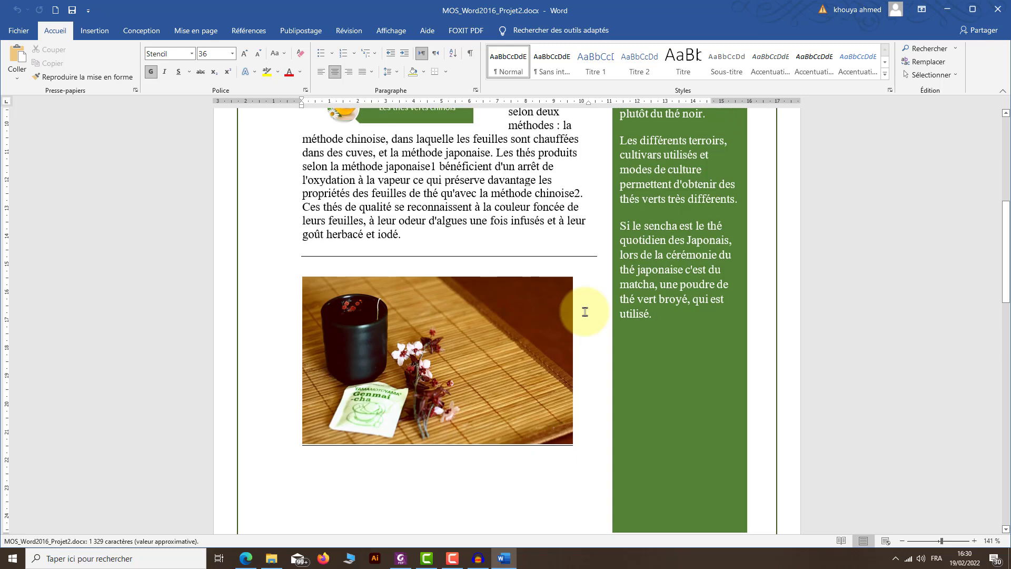
pyautogui.scroll(-4, 517, 440)
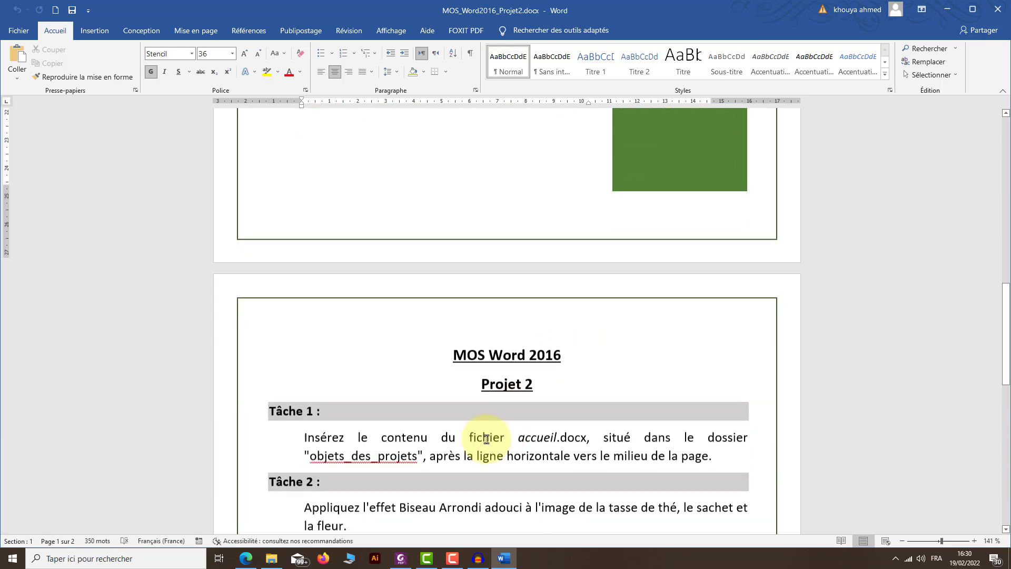
pyautogui.click(448, 341)
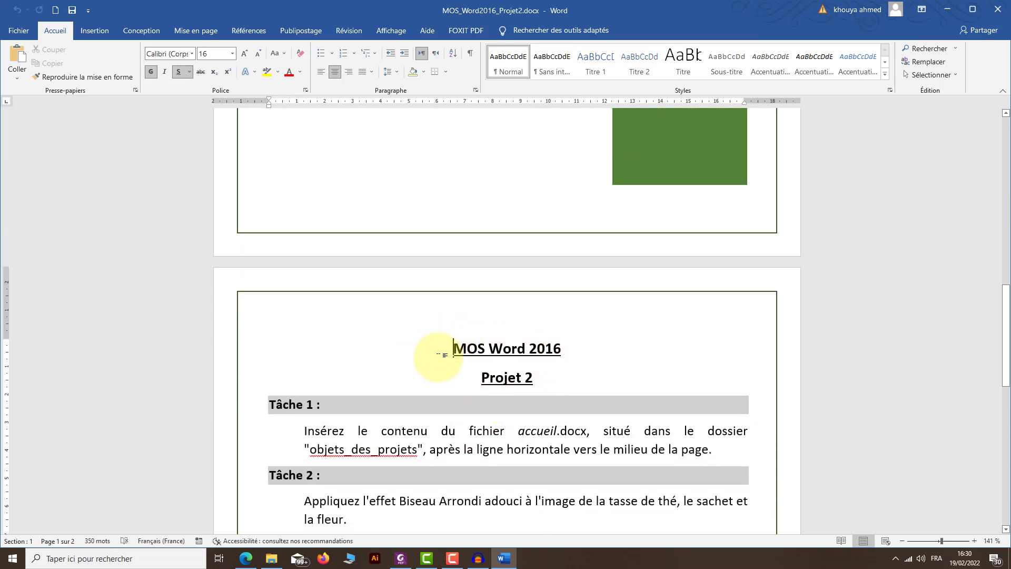
# Split the document window into two panes and lower the divider to enlarge the document pane above the Projet 2 instructions
pyautogui.click(391, 31)
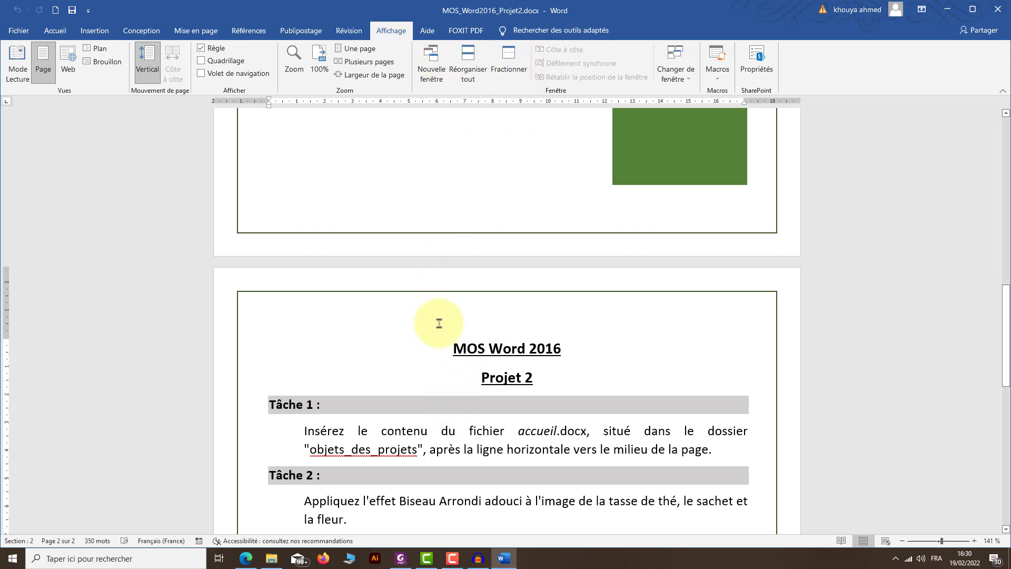
pyautogui.click(508, 63)
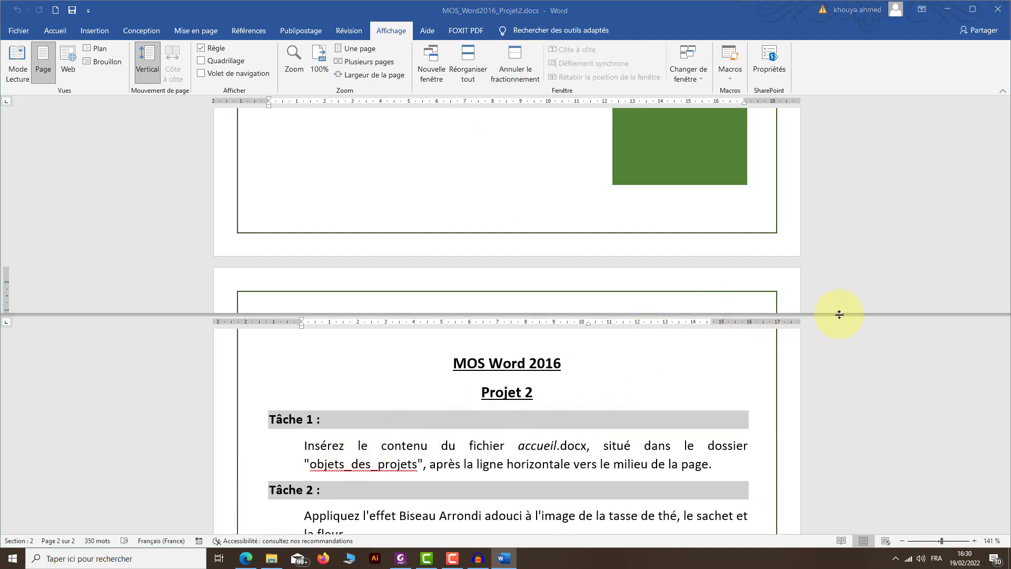
pyautogui.moveTo(839, 314); pyautogui.dragTo(848, 358)
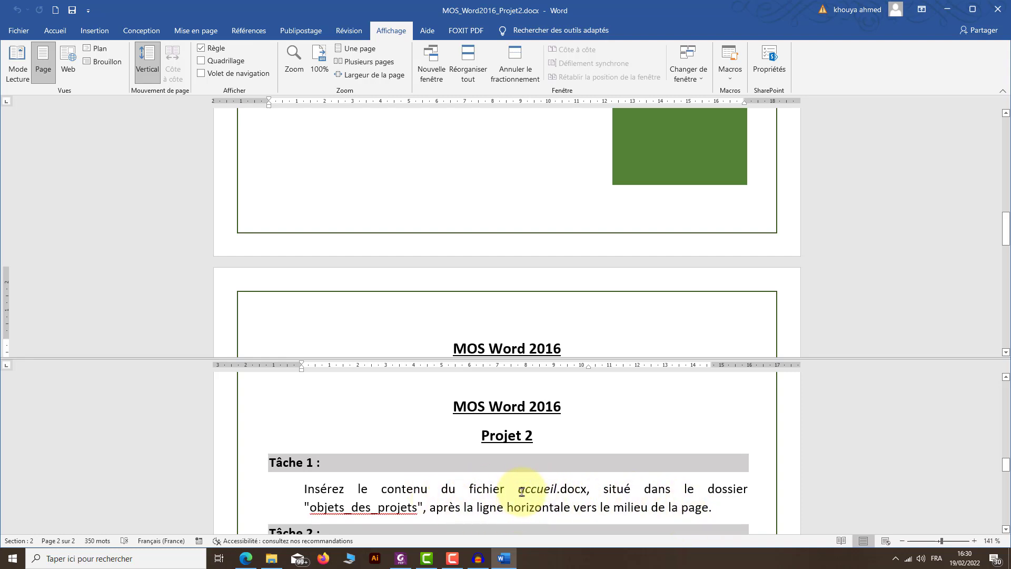
# Review the Tâche 1 instructions and place the insertion point just below the horizontal line near the middle of page 1
pyautogui.moveTo(519, 491); pyautogui.dragTo(579, 496)
pyautogui.click(538, 497)
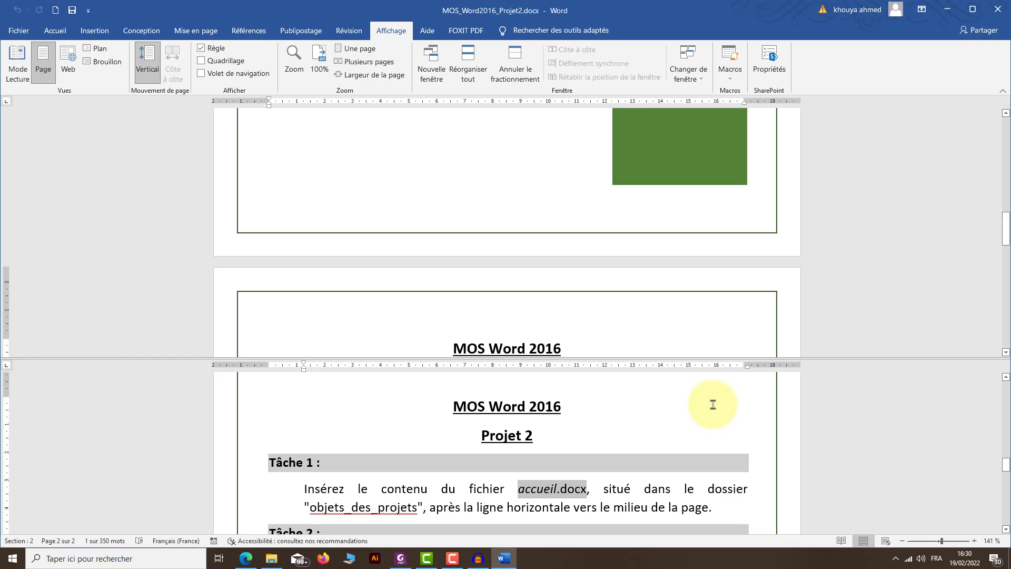
pyautogui.scroll(10, 713, 404)
pyautogui.scroll(-15, 545, 429)
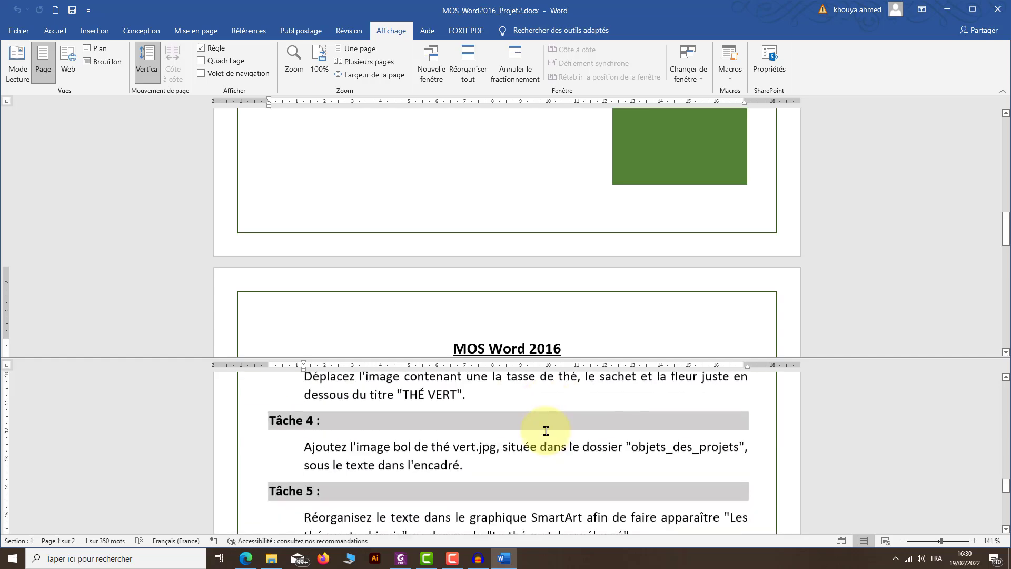
pyautogui.scroll(6, 546, 431)
pyautogui.click(580, 285)
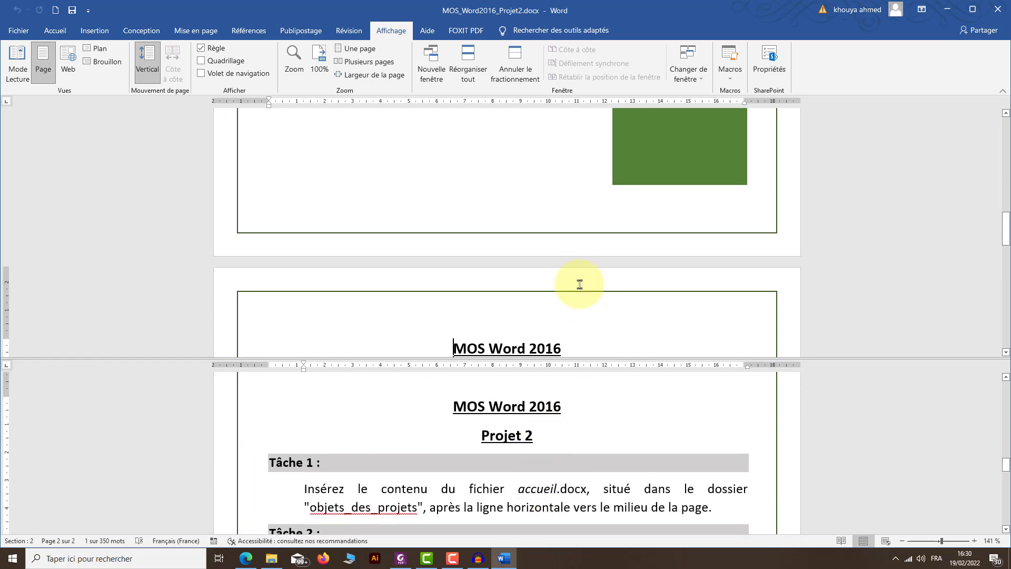
pyautogui.scroll(8, 580, 284)
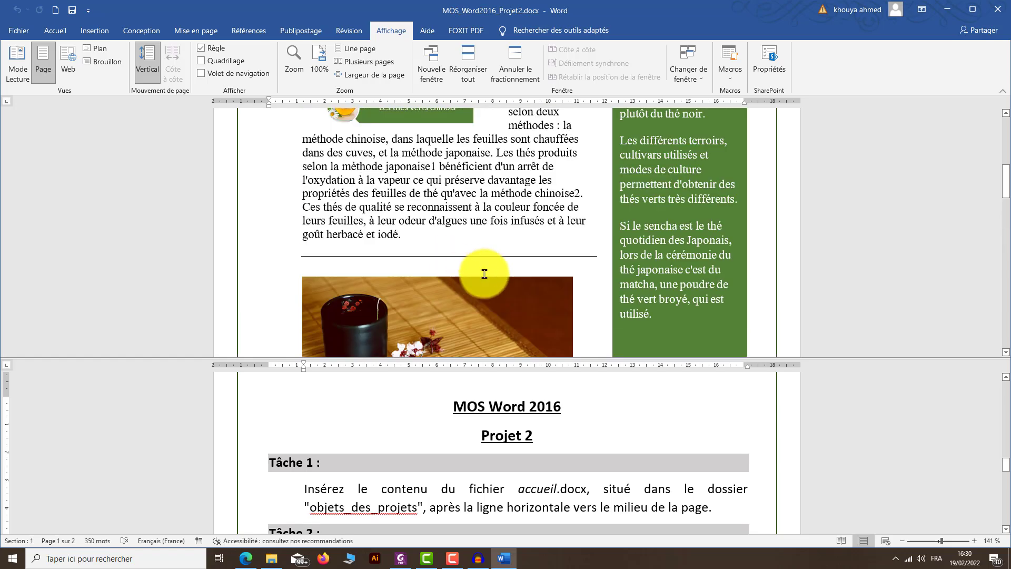
pyautogui.click(401, 268)
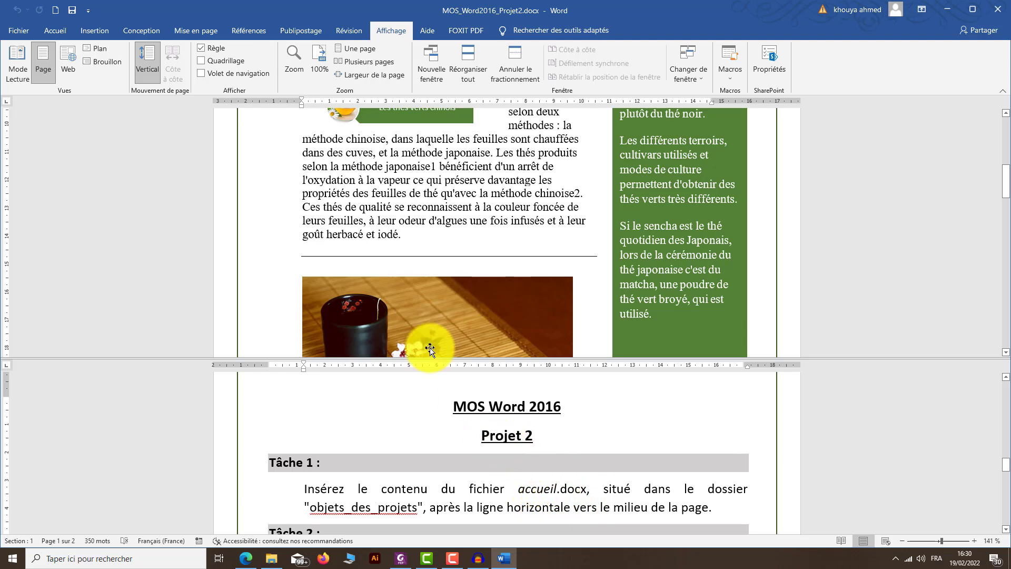
# Insert the text of accueil.docx from the objets_des_projets folder in Séance_1_MOS2016_ModuleWord at the insertion point
pyautogui.click(105, 32)
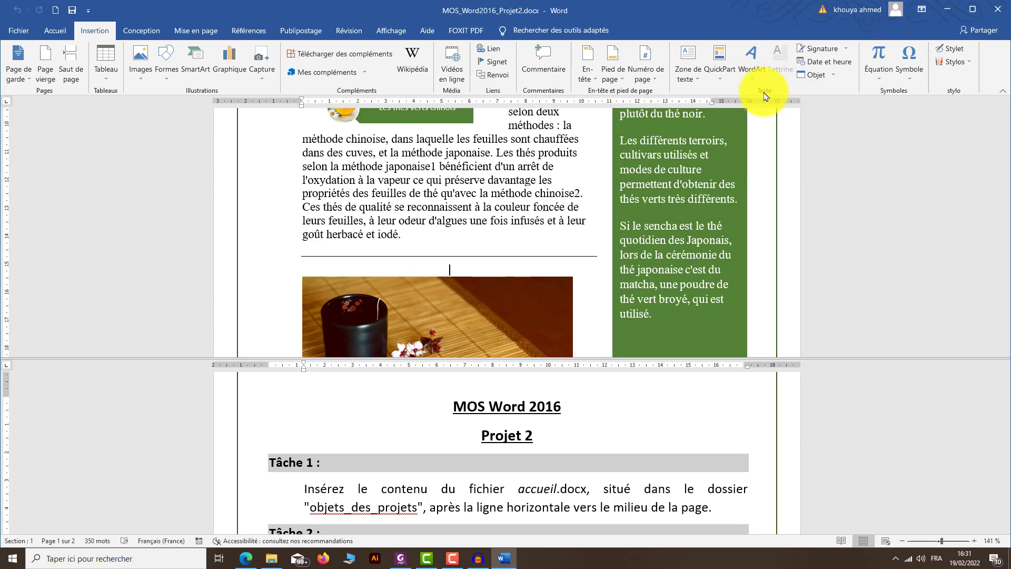
pyautogui.click(834, 76)
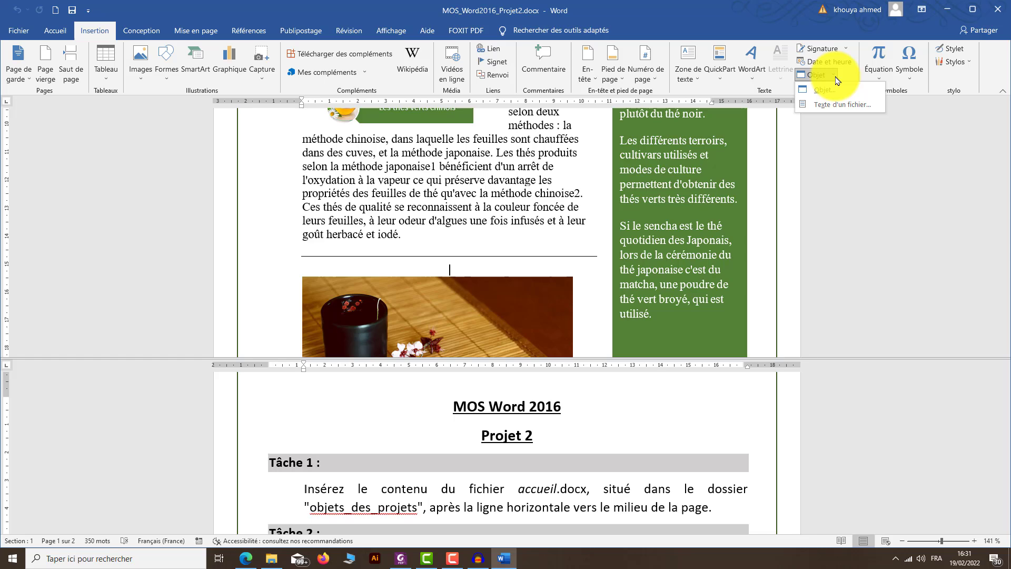
pyautogui.click(844, 107)
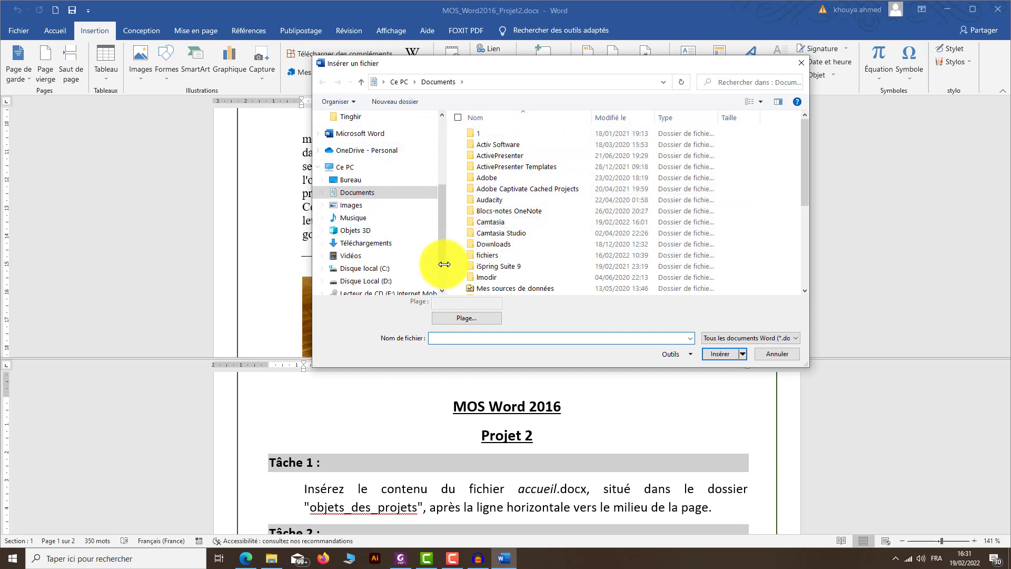
pyautogui.click(366, 280)
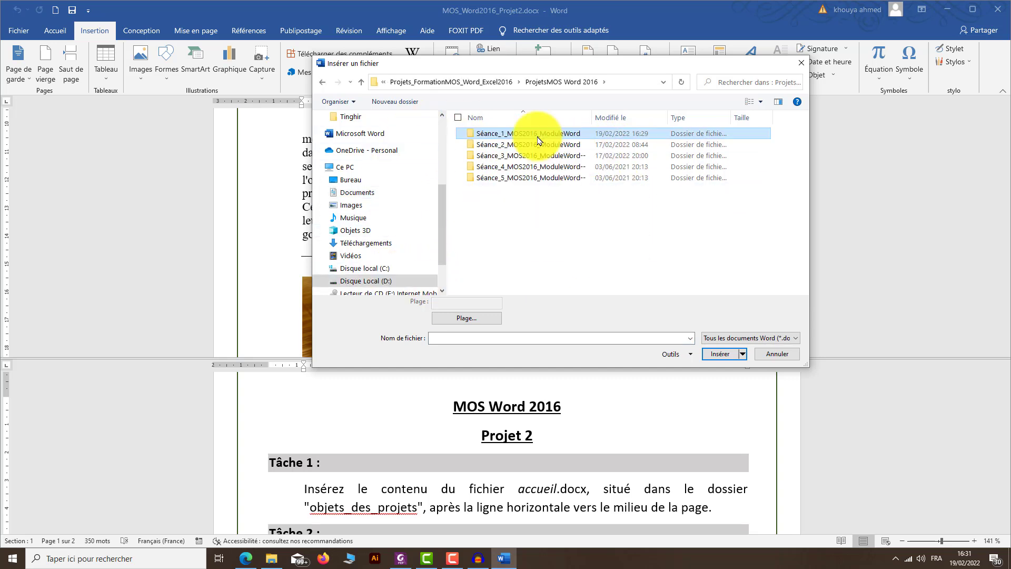
pyautogui.doubleClick(538, 135)
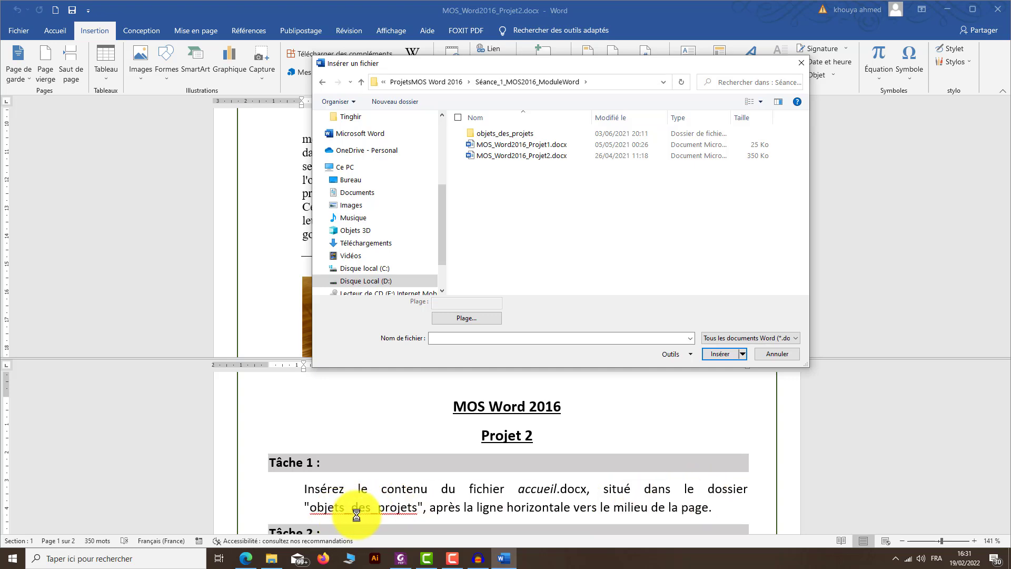
pyautogui.doubleClick(520, 140)
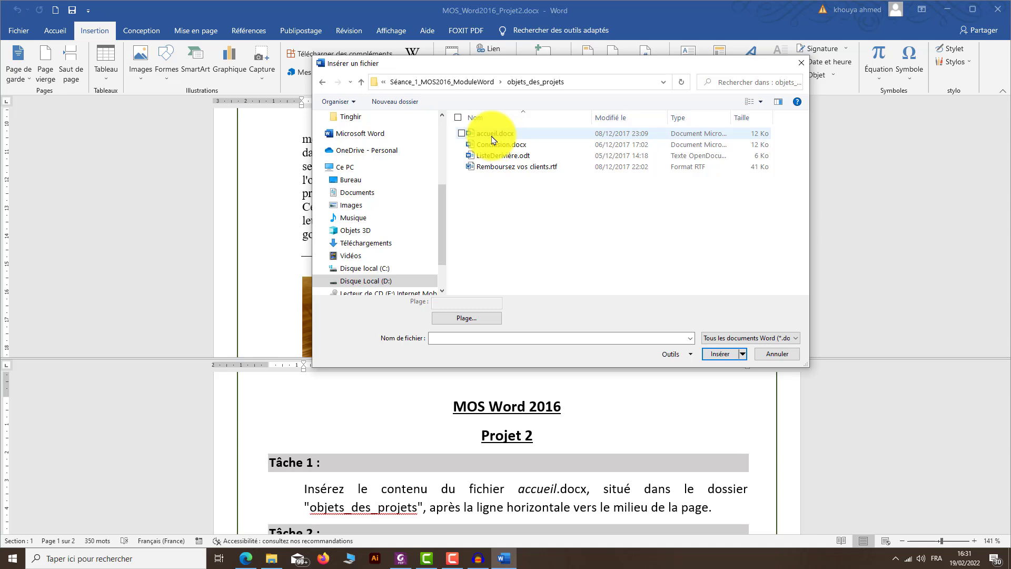
pyautogui.click(494, 138)
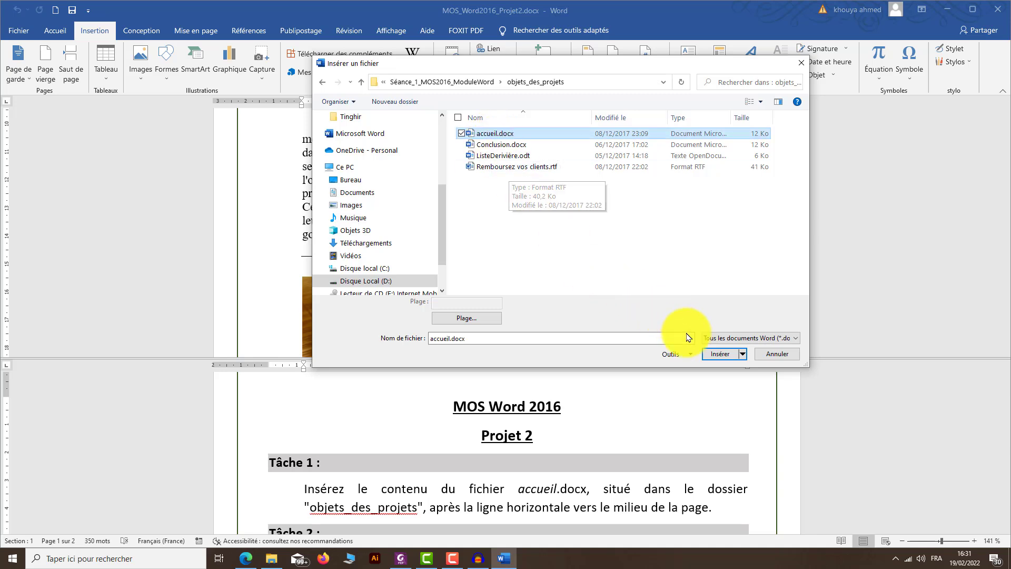
pyautogui.click(719, 355)
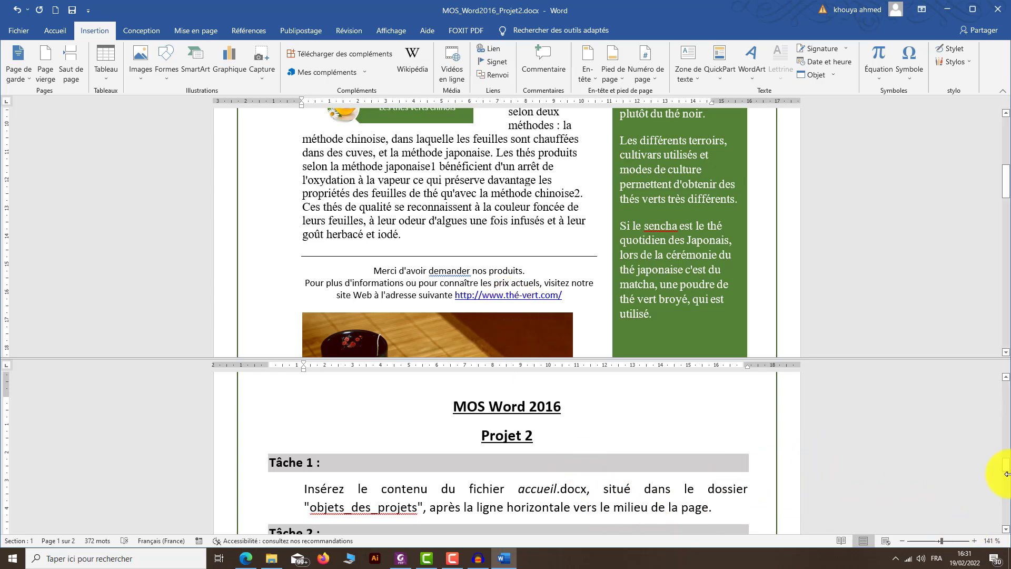
# Show the Tâche 2 instructions and apply the Arrondi adouci bevel effect to the picture of the tea cup, sachet and flower
pyautogui.moveTo(1007, 469); pyautogui.dragTo(1006, 469)
pyautogui.moveTo(1008, 475); pyautogui.dragTo(1007, 483)
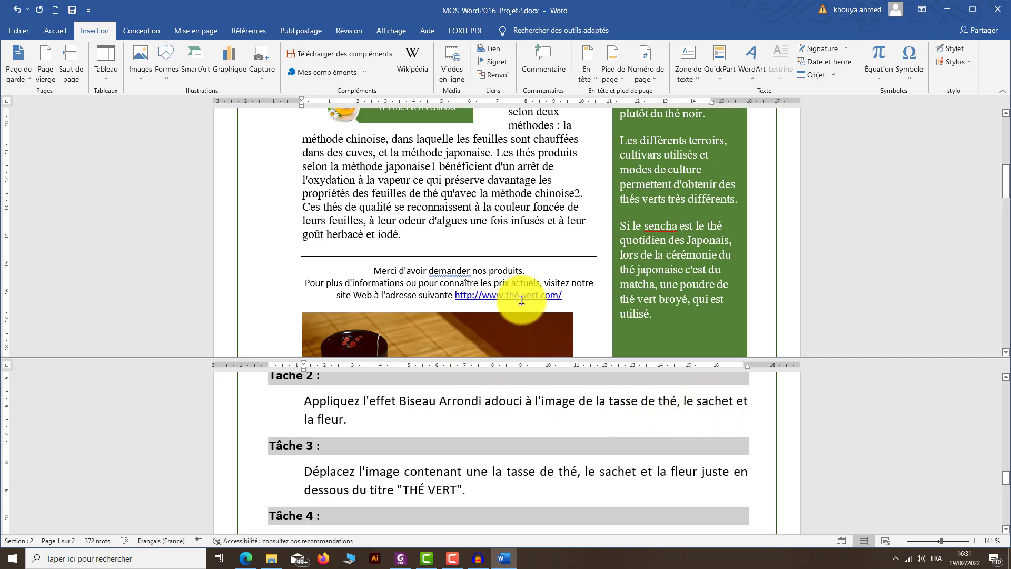
pyautogui.scroll(-3, 519, 300)
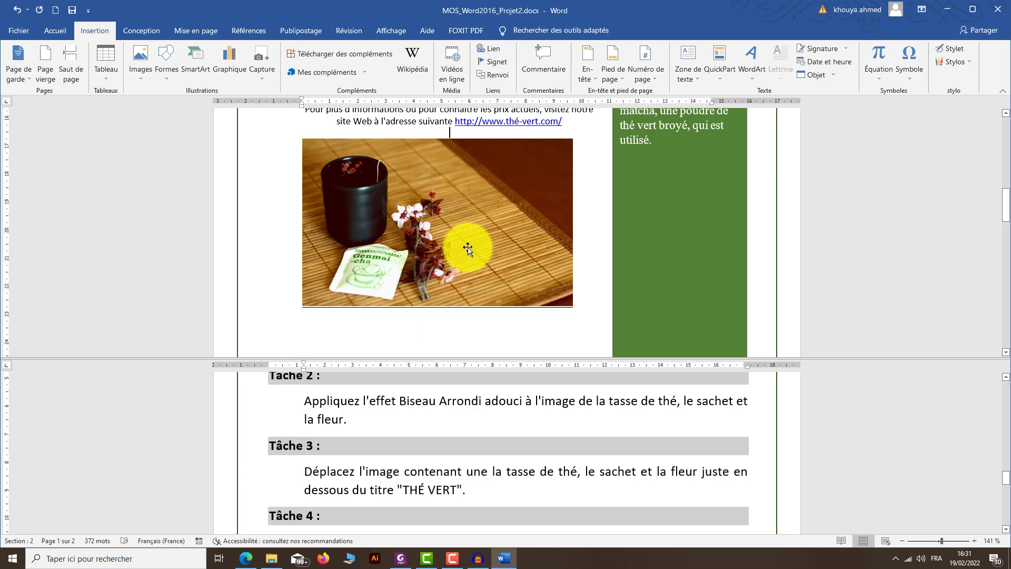
pyautogui.click(437, 237)
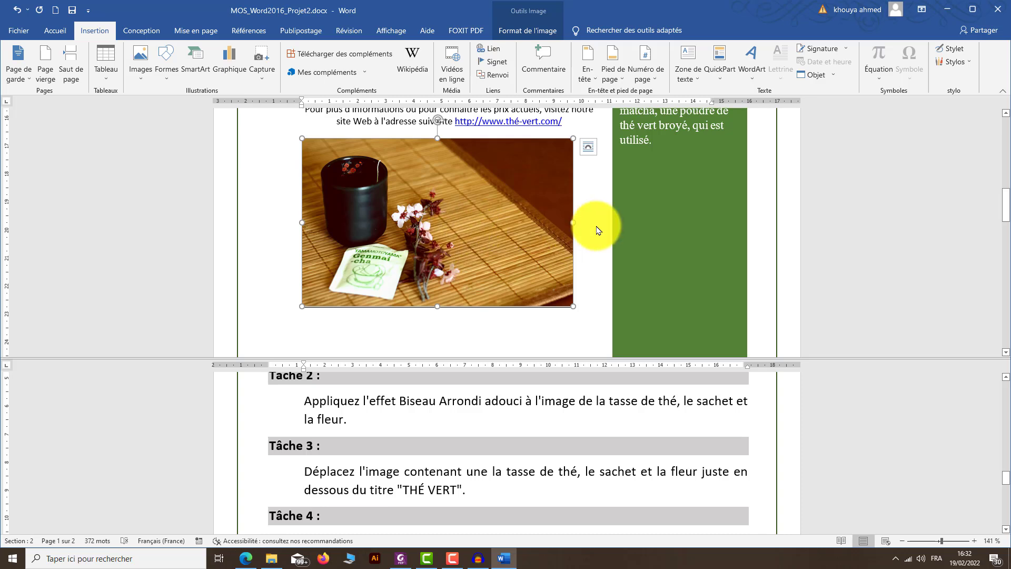
pyautogui.click(598, 225)
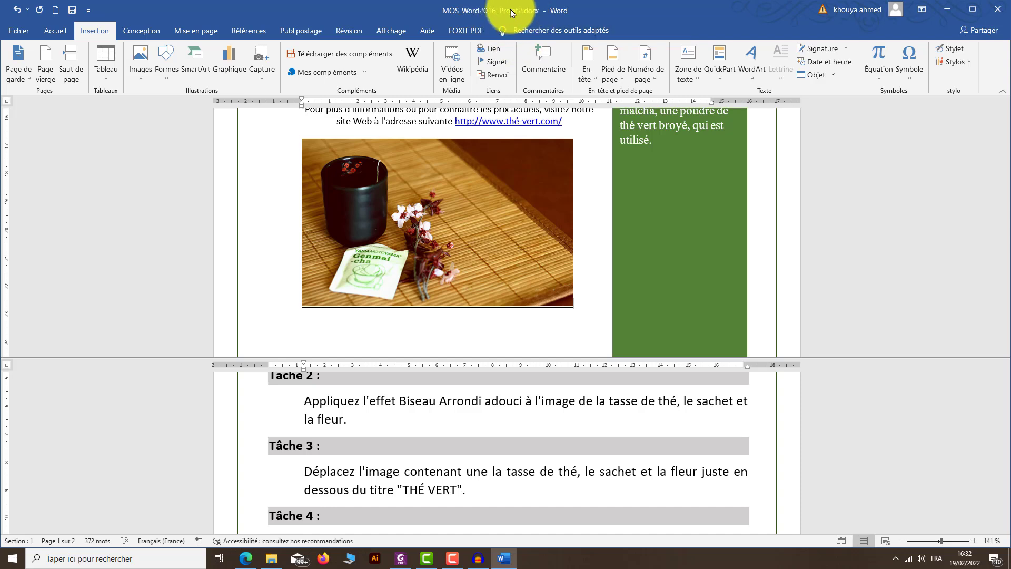
pyautogui.click(505, 211)
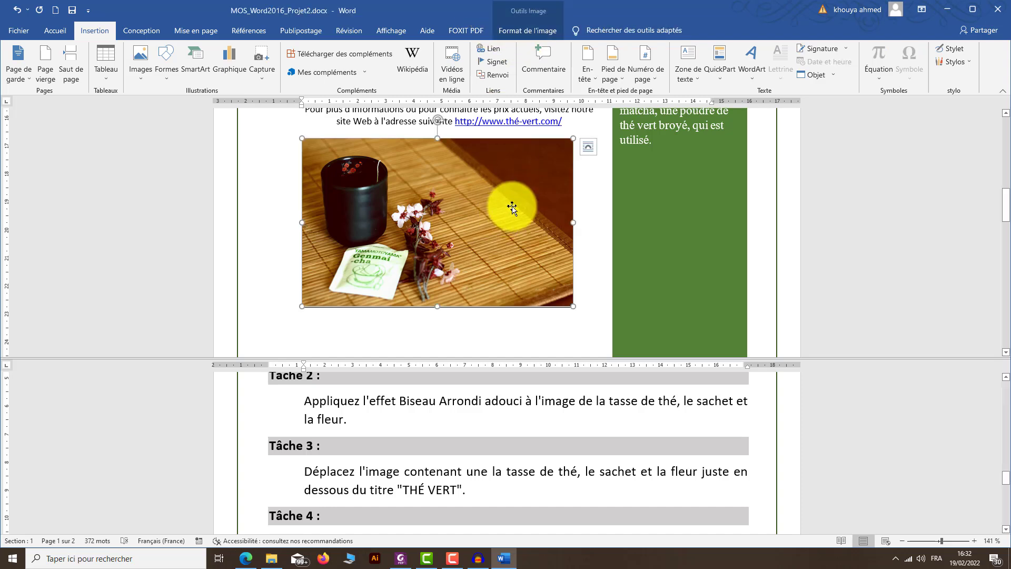
pyautogui.click(527, 31)
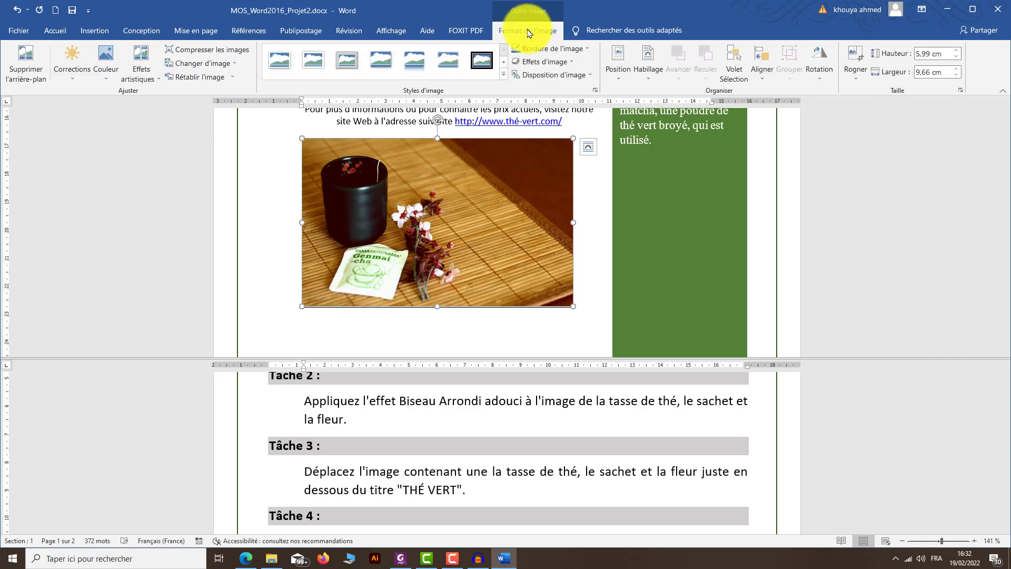
pyautogui.click(575, 64)
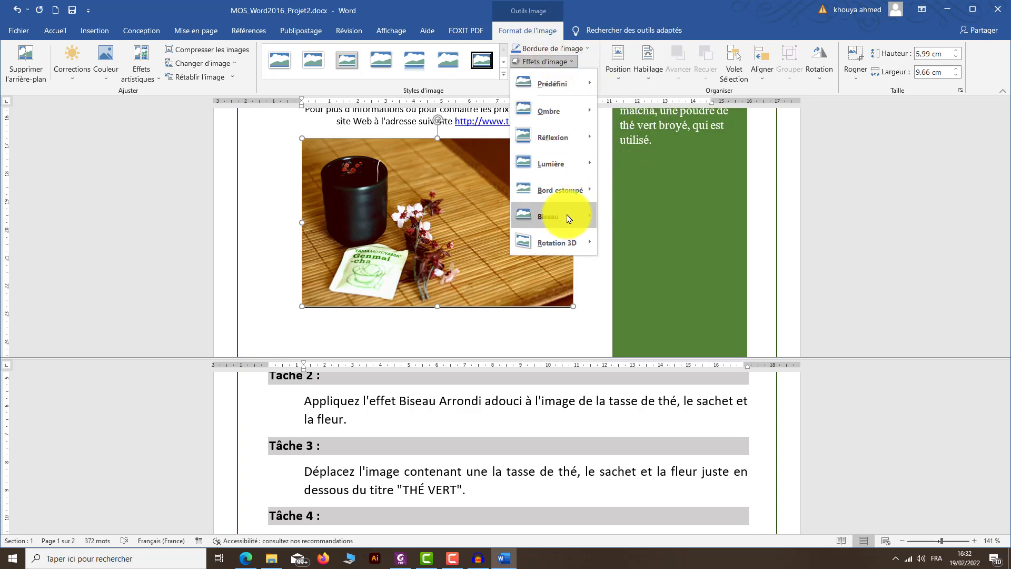
pyautogui.moveTo(562, 221)
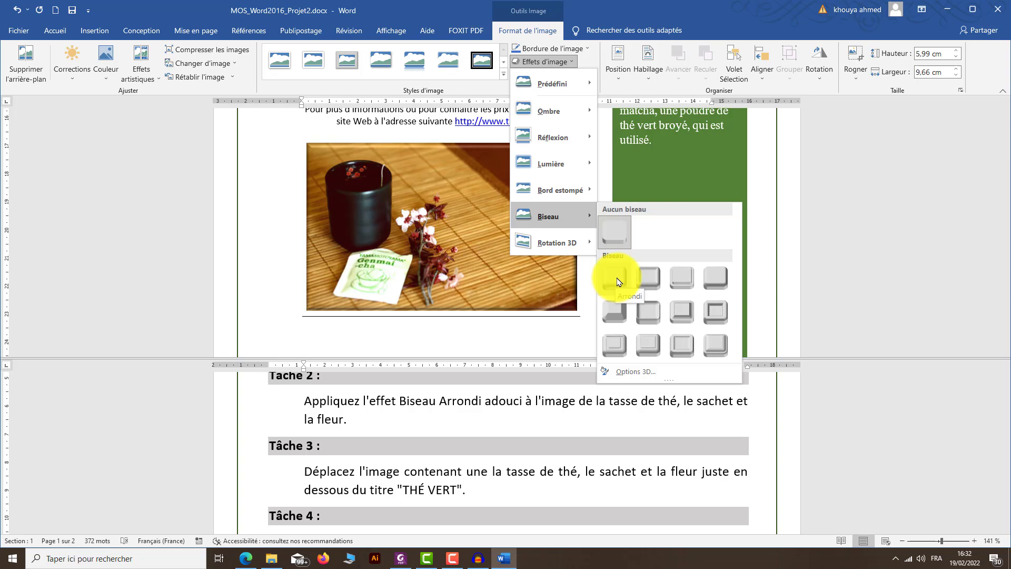
pyautogui.click(648, 316)
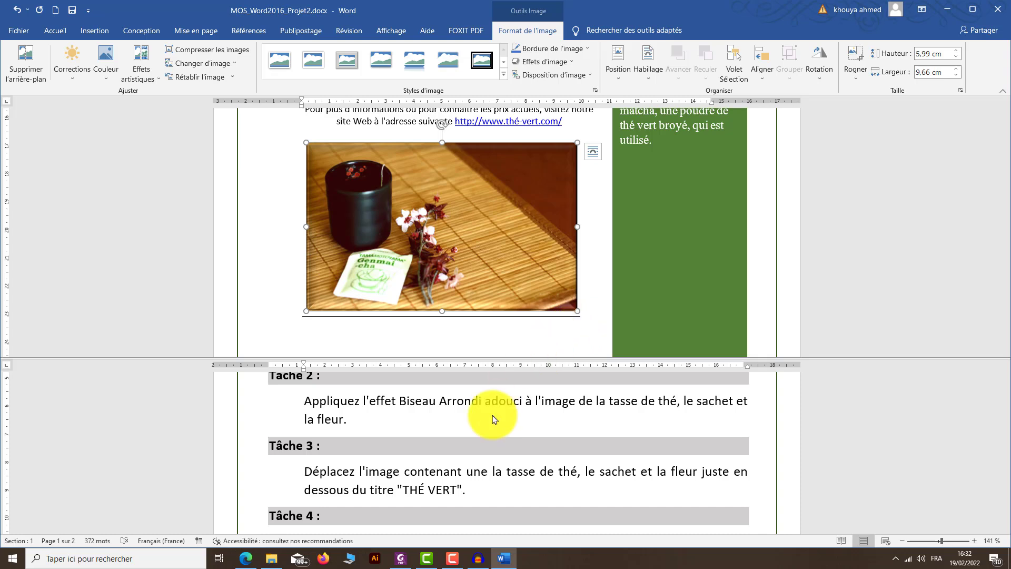
# Show the Tâche 3 instructions and cut the picture of the tea cup, sachet and flower from below the inserted text
pyautogui.click(495, 476)
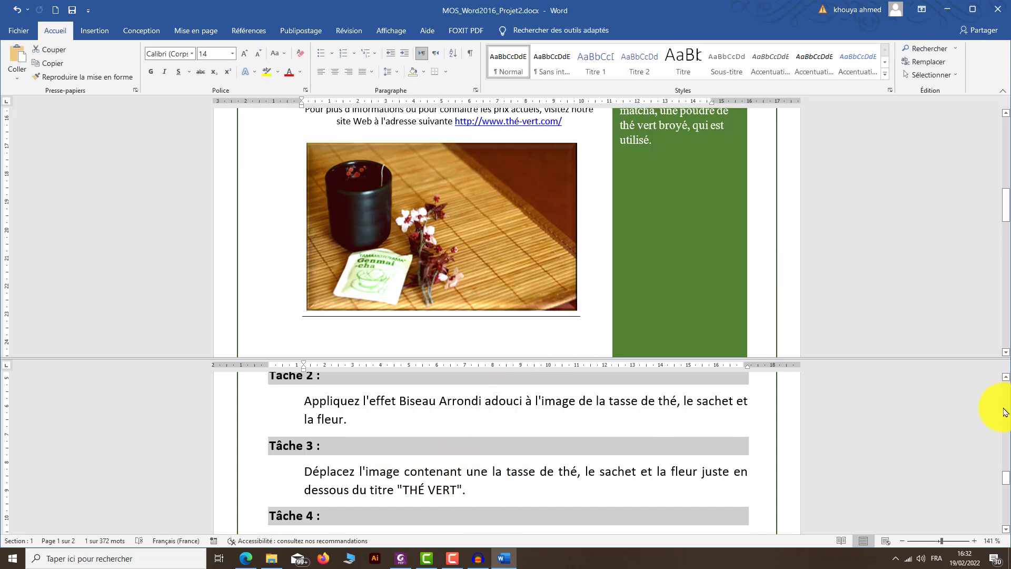
pyautogui.moveTo(1006, 480); pyautogui.dragTo(1007, 485)
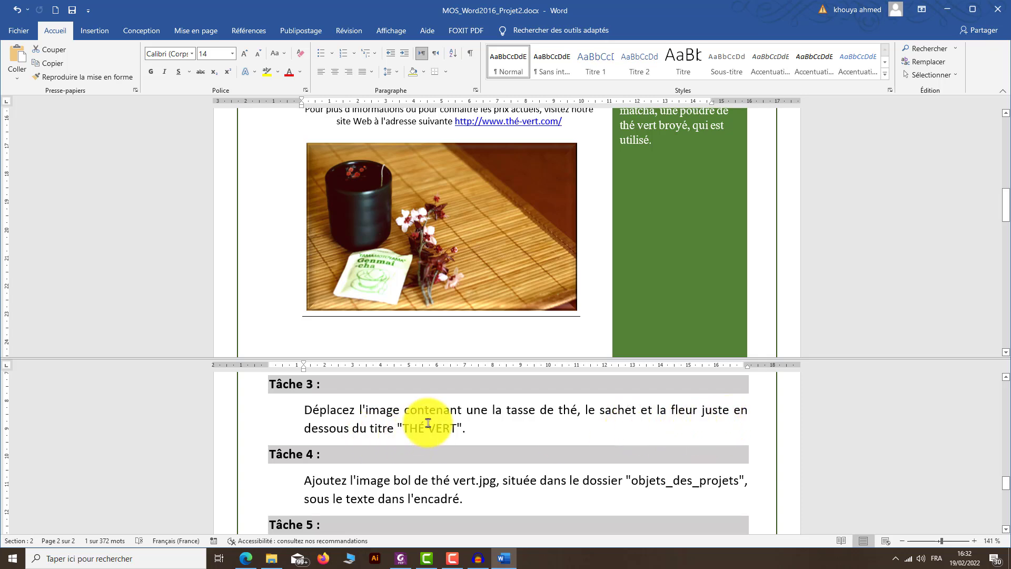
pyautogui.click(431, 240)
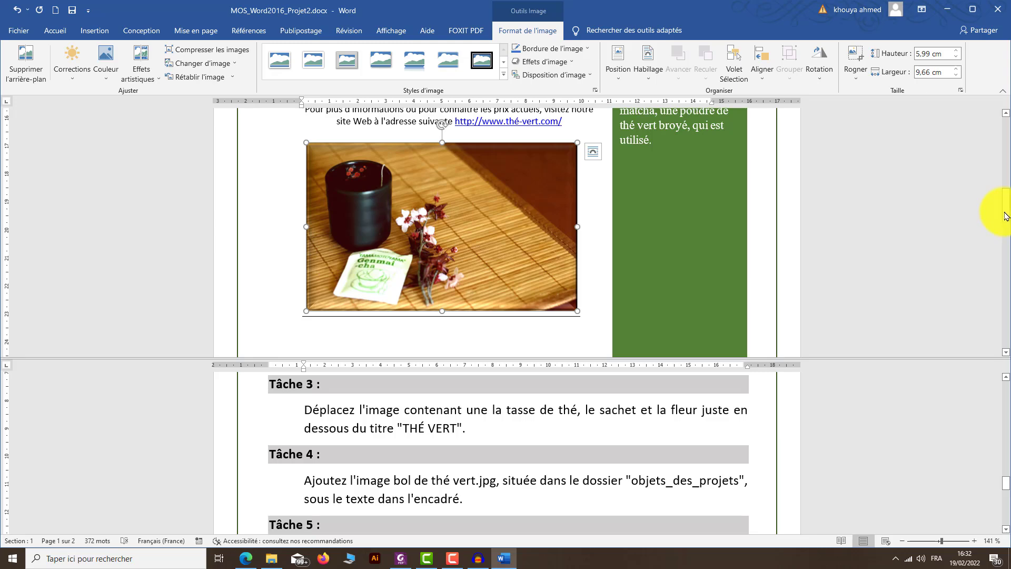
pyautogui.moveTo(1005, 211)
pyautogui.mouseDown()
pyautogui.moveTo(996, 136)
pyautogui.moveTo(955, 149)
pyautogui.moveTo(1007, 173)
pyautogui.moveTo(1006, 235)
pyautogui.moveTo(1004, 200)
pyautogui.mouseUp()
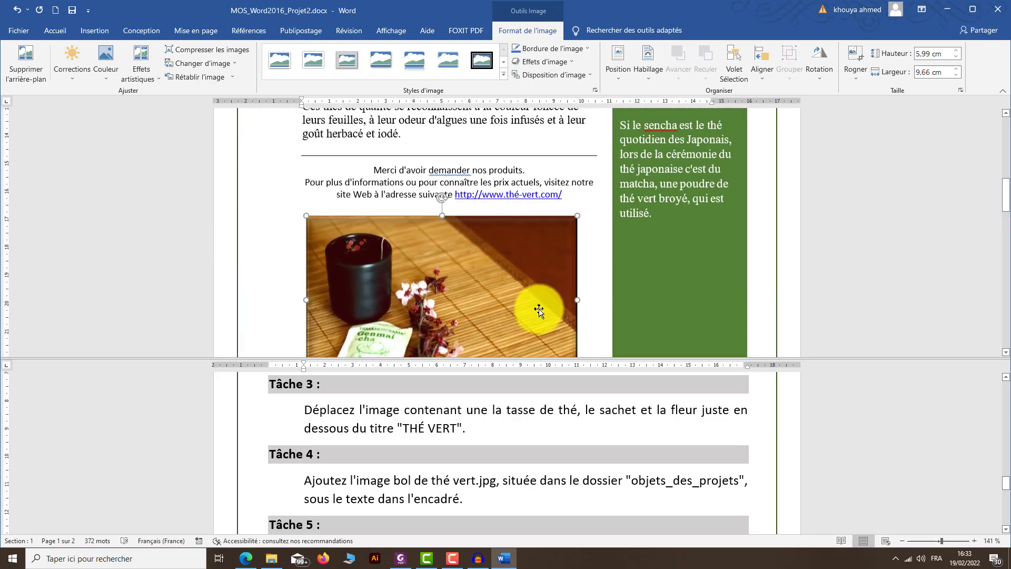
pyautogui.rightClick(457, 290)
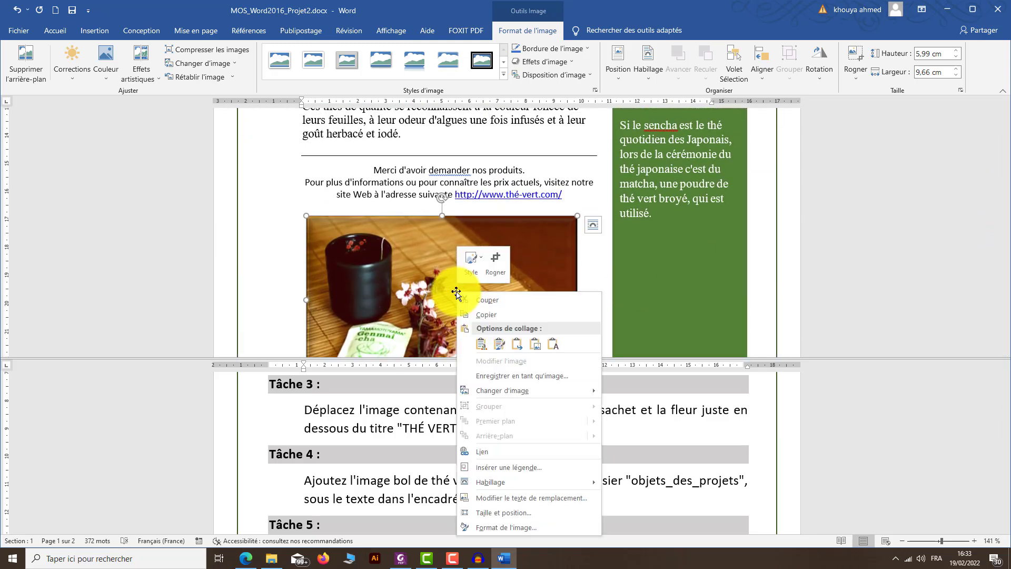
pyautogui.click(501, 299)
# Try to paste the cut tea cup picture just below the title "THÉ VERT" on page 1
pyautogui.scroll(4, 512, 266)
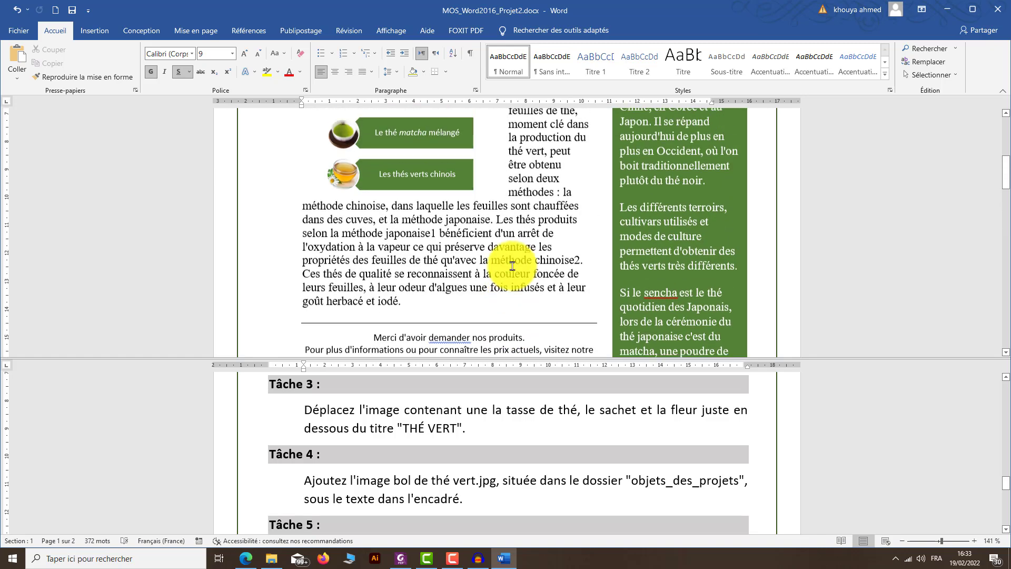
pyautogui.scroll(4, 512, 266)
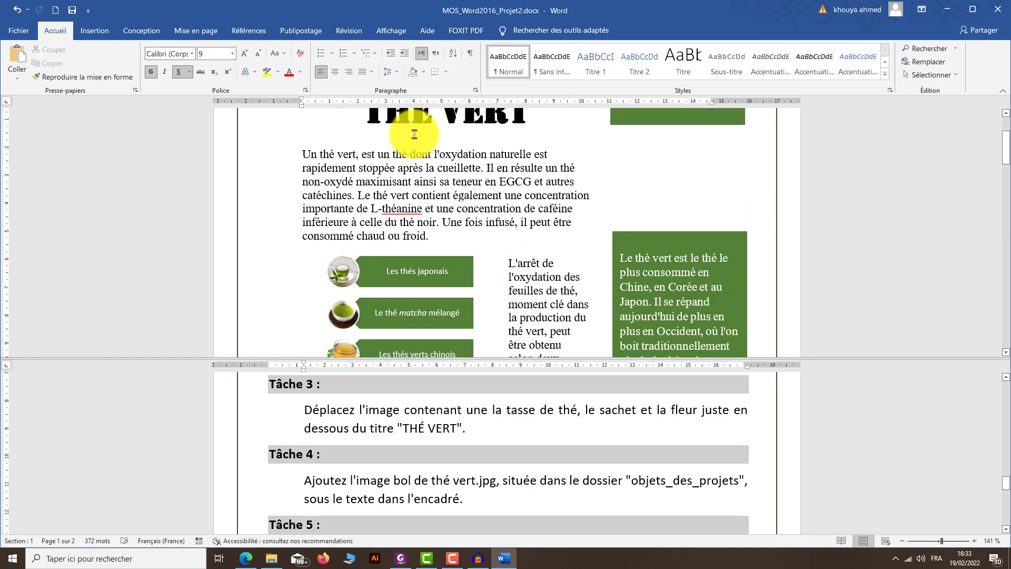
pyautogui.click(397, 135)
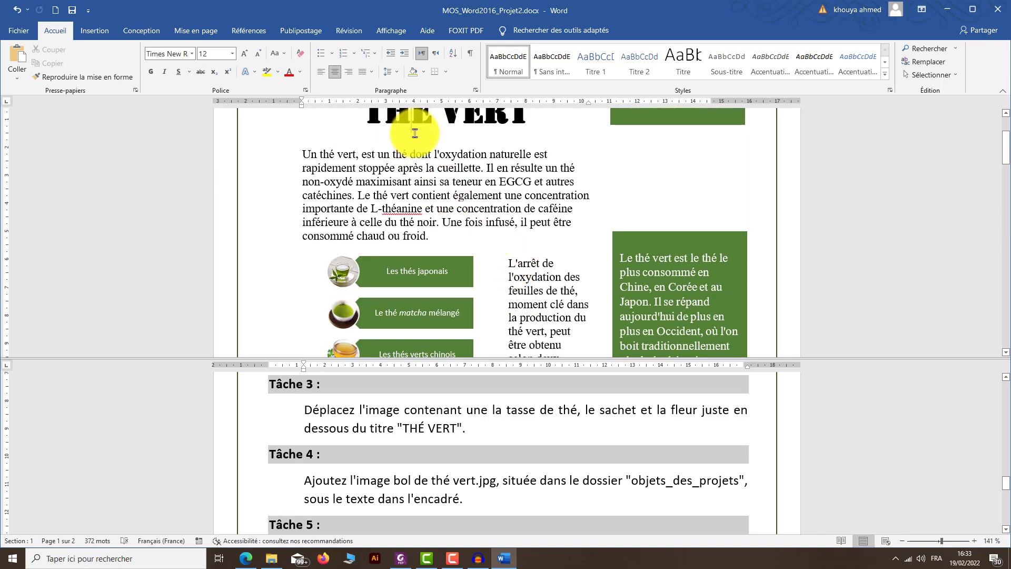
pyautogui.rightClick(415, 133)
pyautogui.click(475, 187)
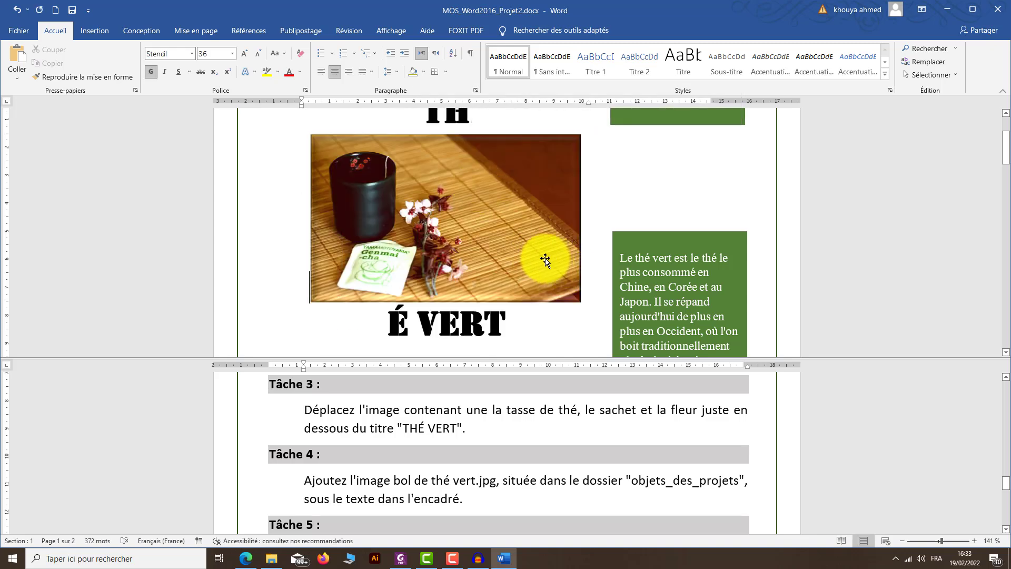
pyautogui.scroll(-3, 520, 248)
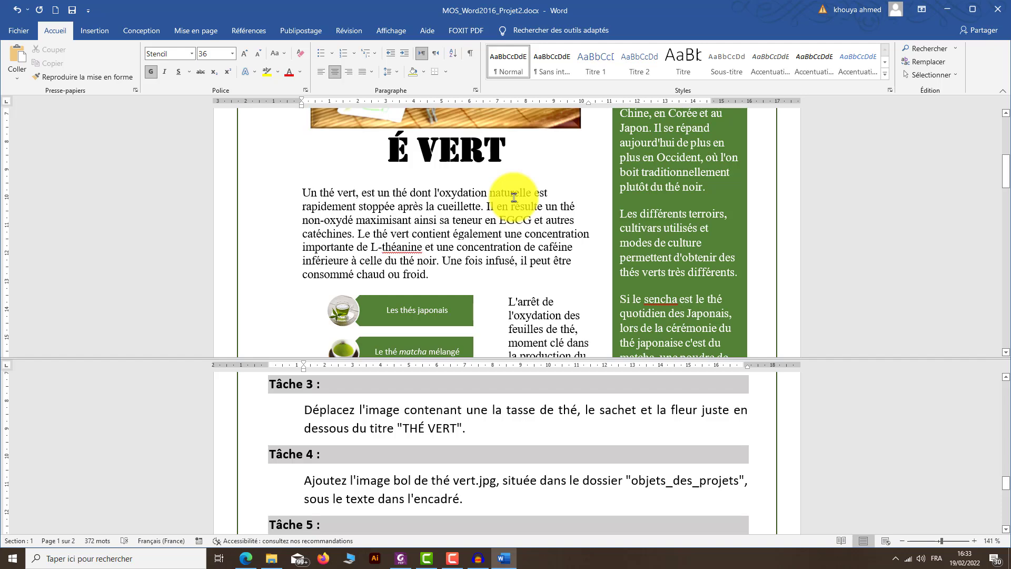
# Undo the misplaced paste and paste the tea cup picture on the empty line just below the title "THÉ VERT"
pyautogui.scroll(3, 514, 197)
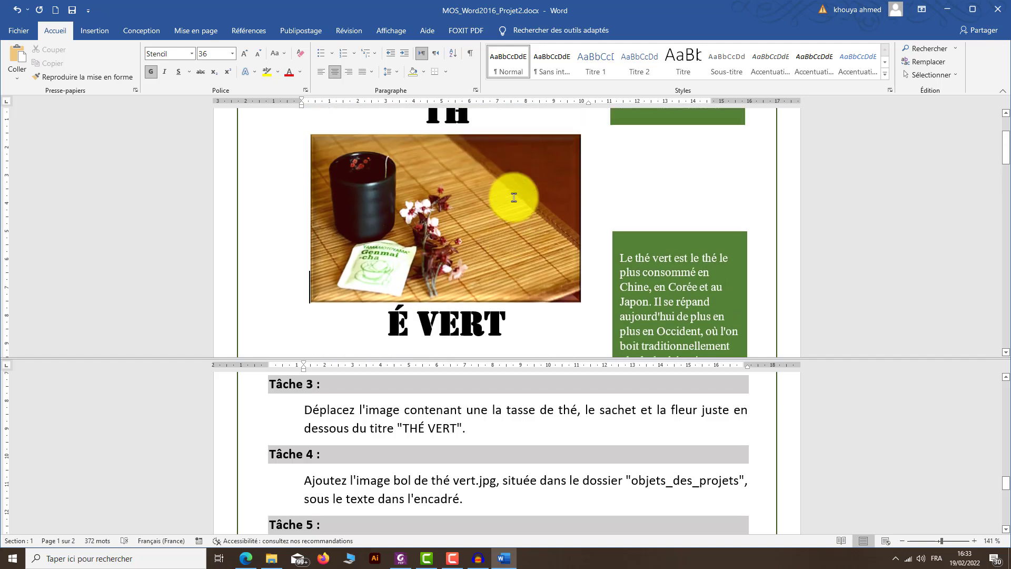
pyautogui.click(17, 10)
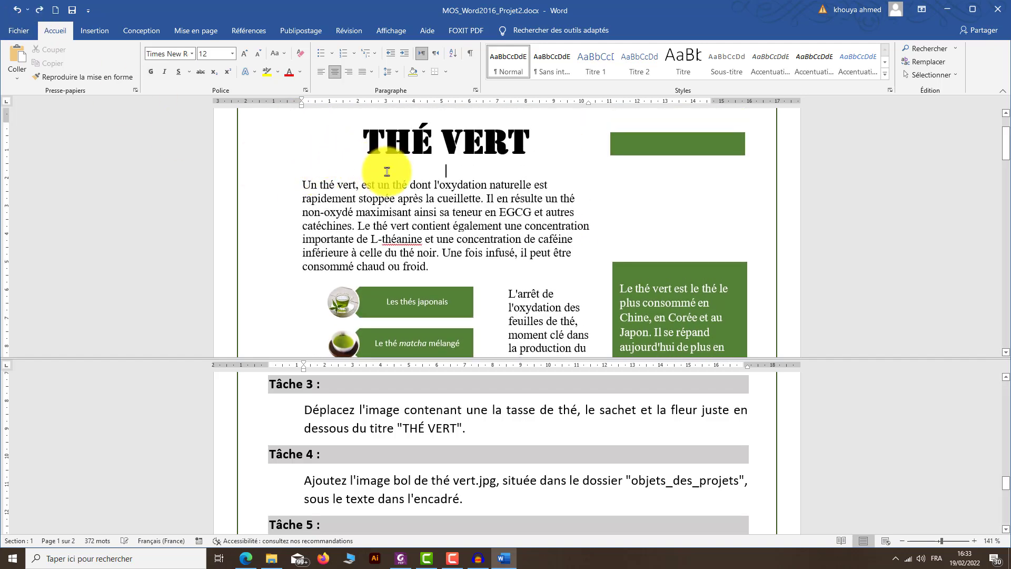
pyautogui.rightClick(386, 172)
pyautogui.click(454, 227)
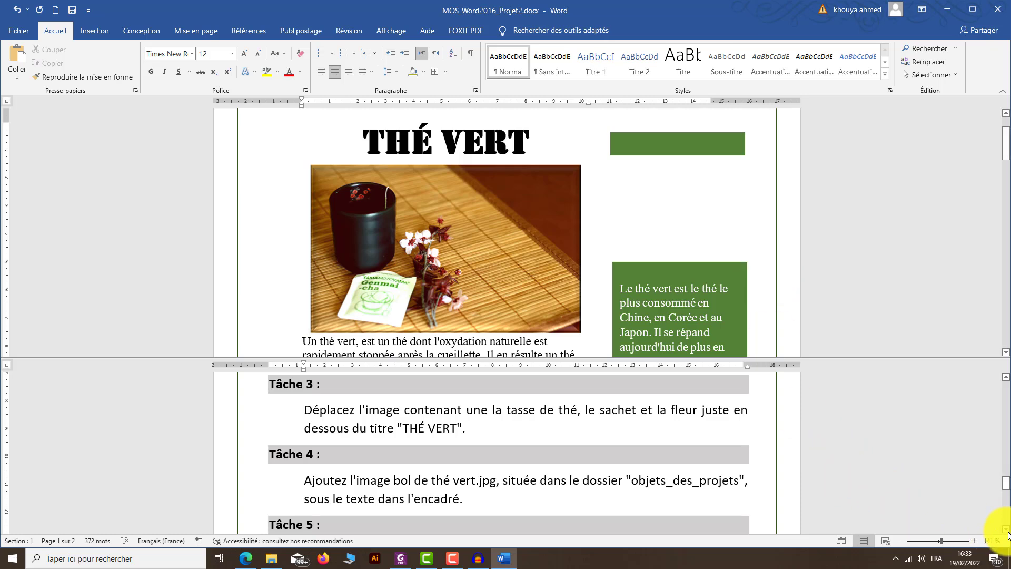
# Show the Tâche 4 instructions and the end of the green text box, and highlight the file name bol de thé vert.jpg in the instructions
pyautogui.scroll(-2, 1007, 533)
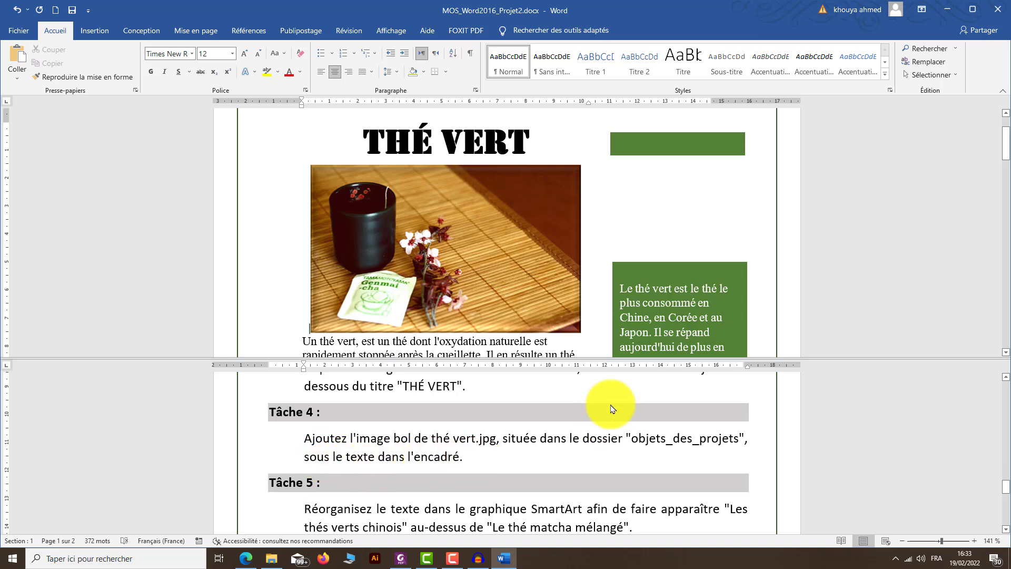
pyautogui.scroll(-3, 706, 252)
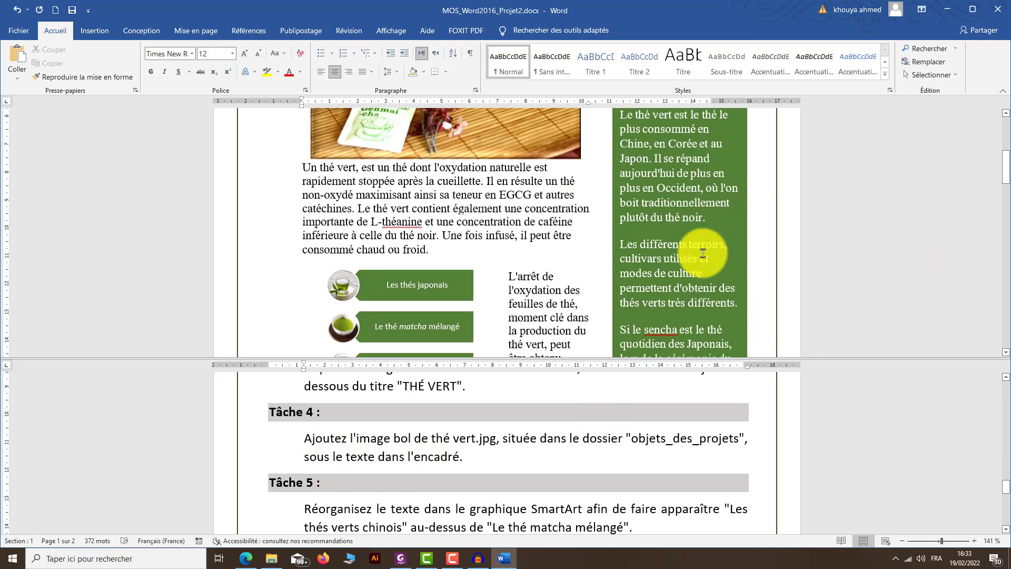
pyautogui.scroll(-3, 678, 252)
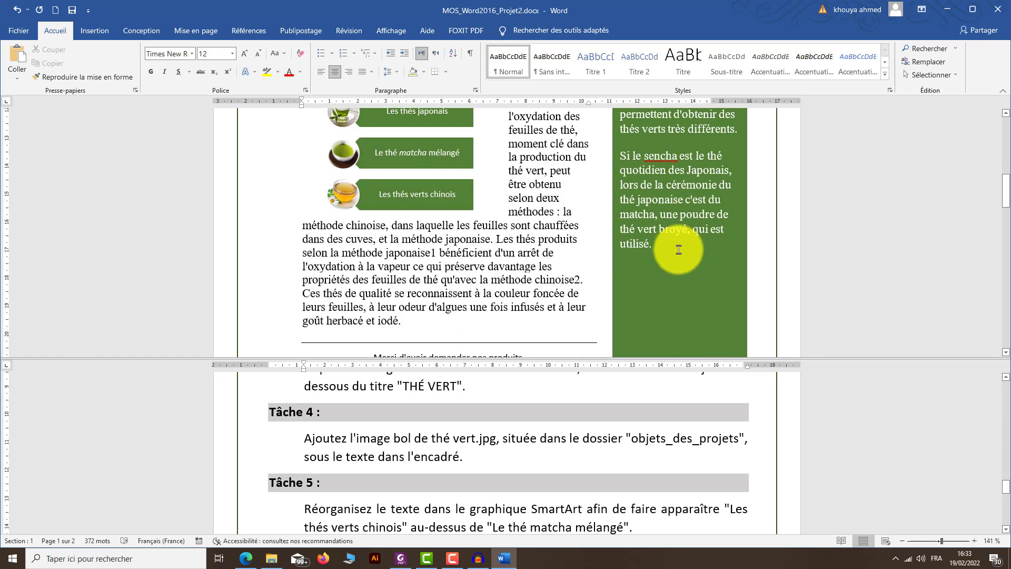
pyautogui.click(657, 270)
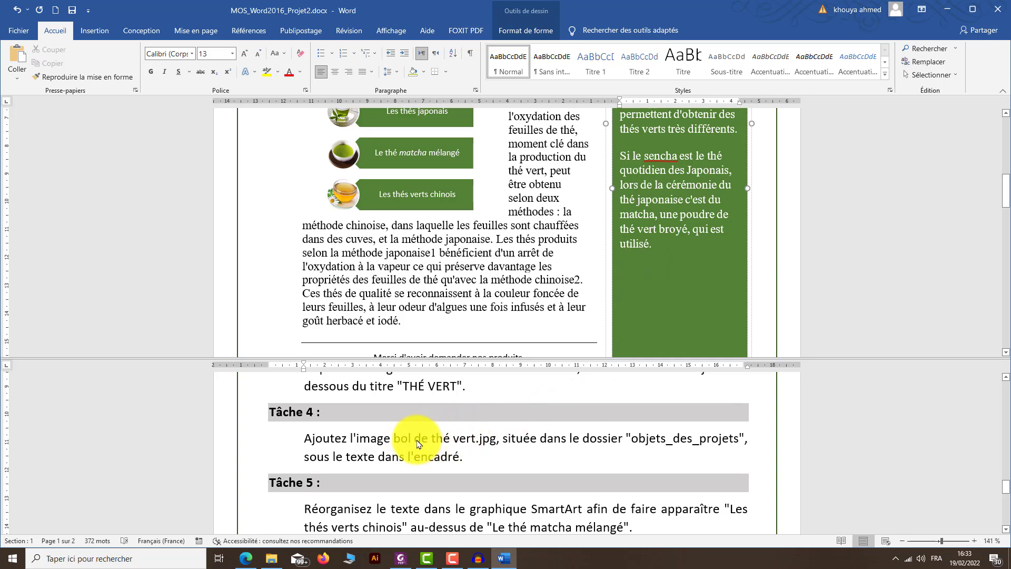
pyautogui.moveTo(394, 440); pyautogui.dragTo(485, 441)
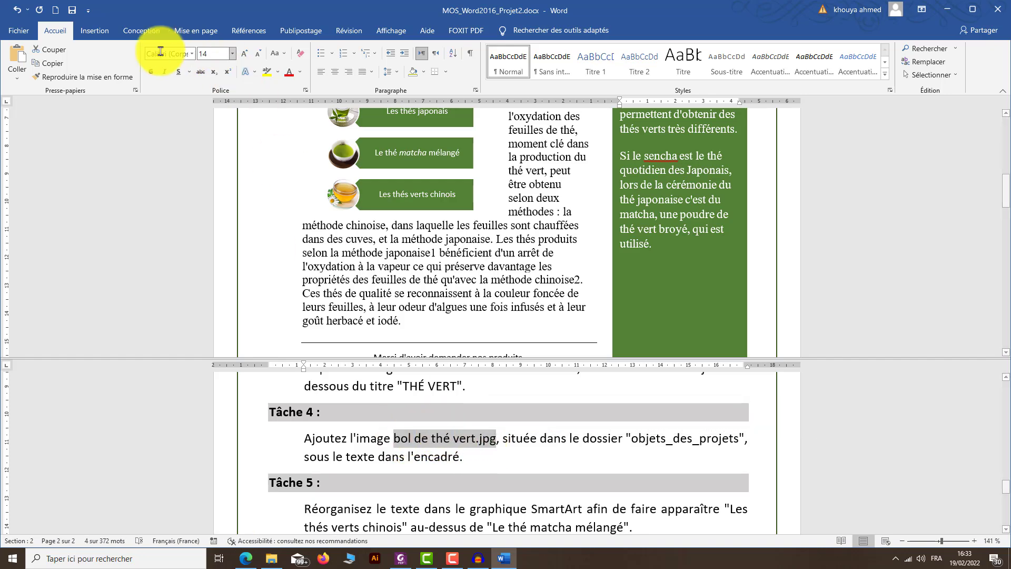
# Start inserting a picture from this device and browse to the objets_des_projets folder in Séance_1_MOS2016_ModuleWord on Disque Local (D:)
pyautogui.click(101, 34)
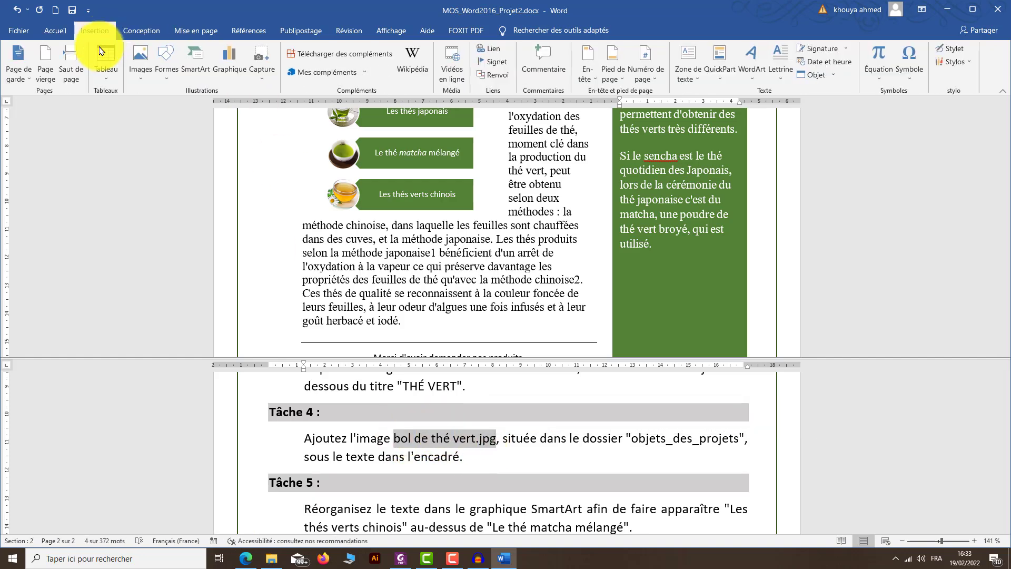
pyautogui.click(147, 80)
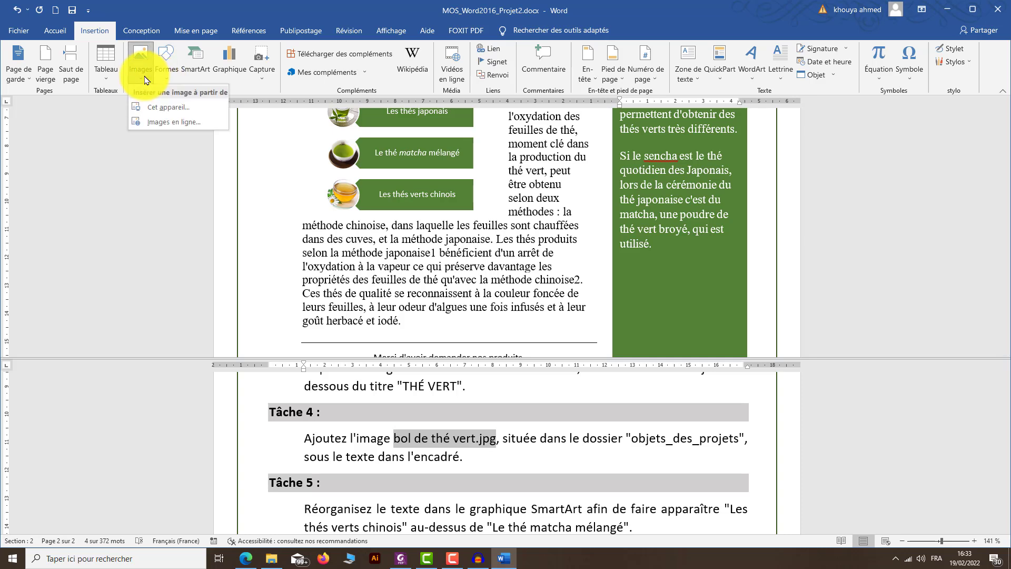
pyautogui.click(167, 109)
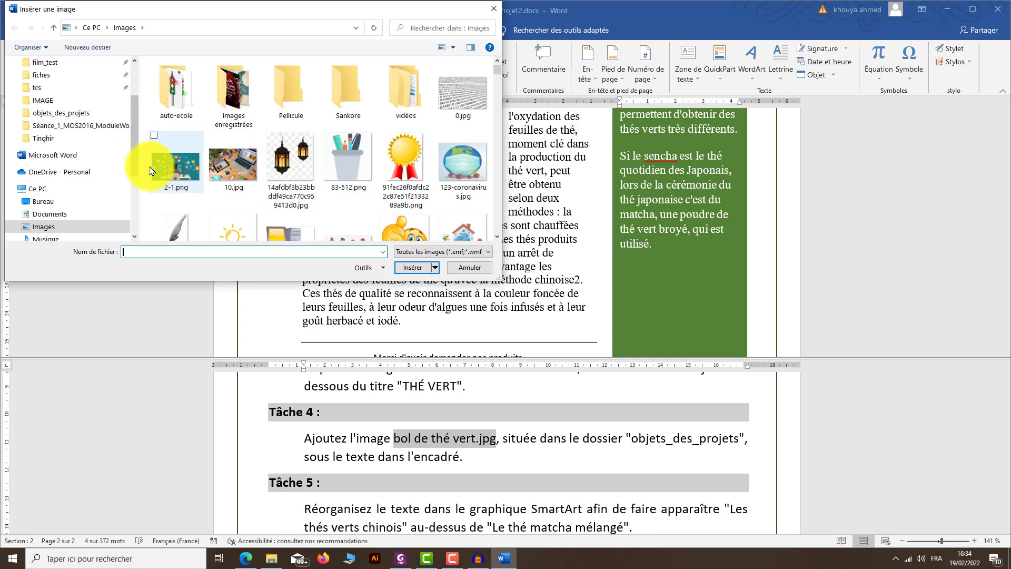
pyautogui.moveTo(136, 153); pyautogui.dragTo(133, 203)
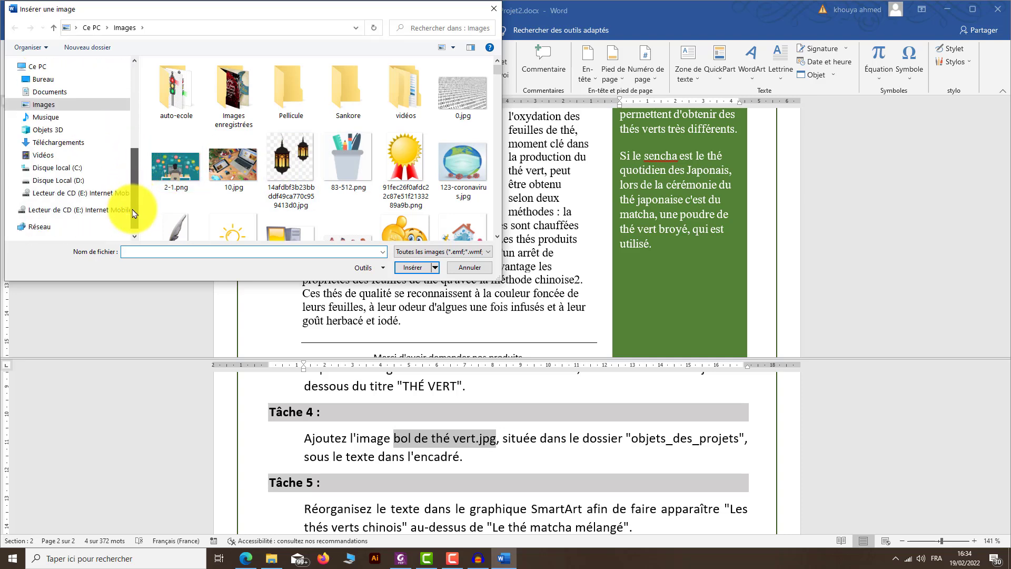
pyautogui.click(69, 180)
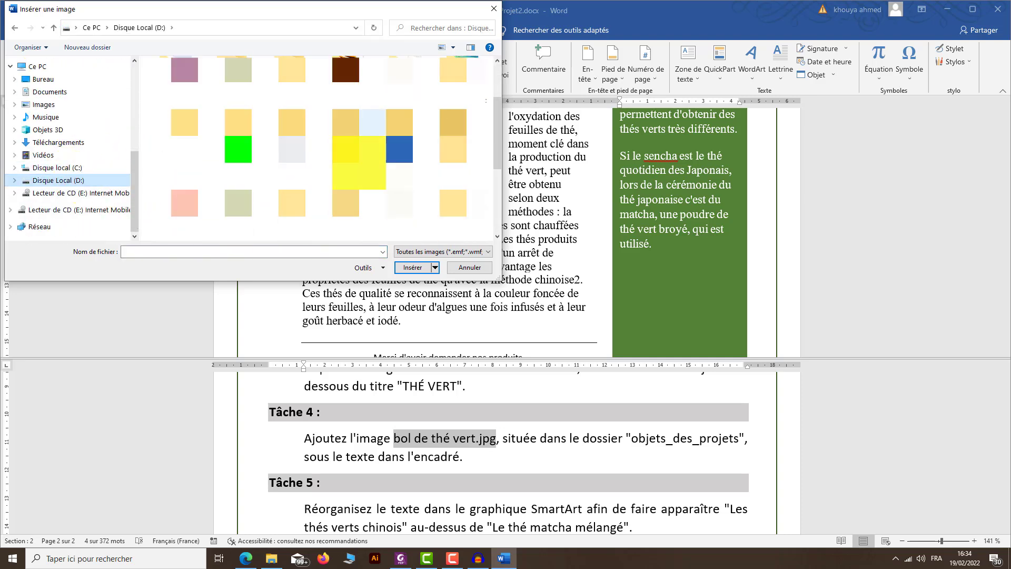
pyautogui.scroll(-3, 358, 161)
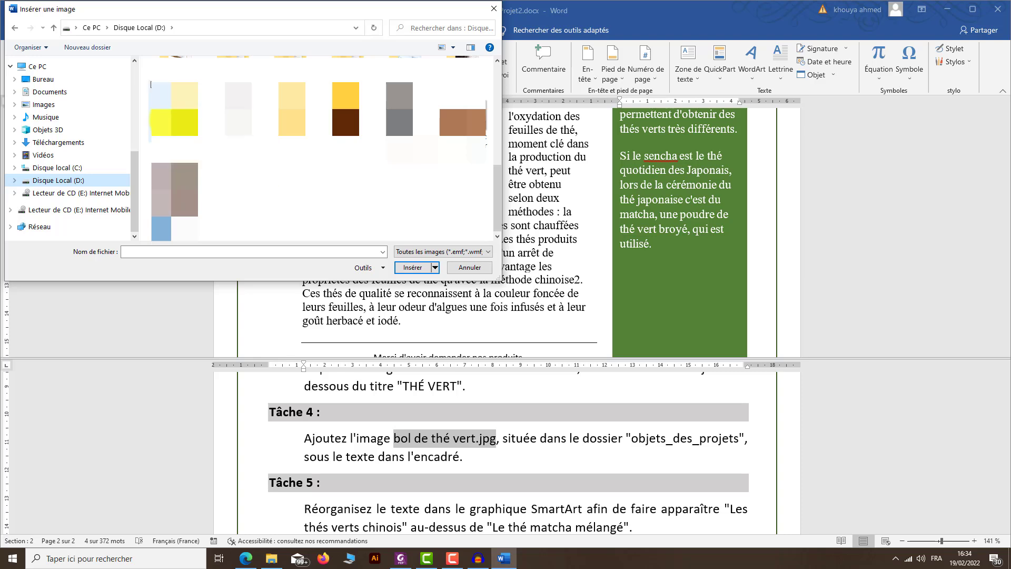
pyautogui.doubleClick(151, 84)
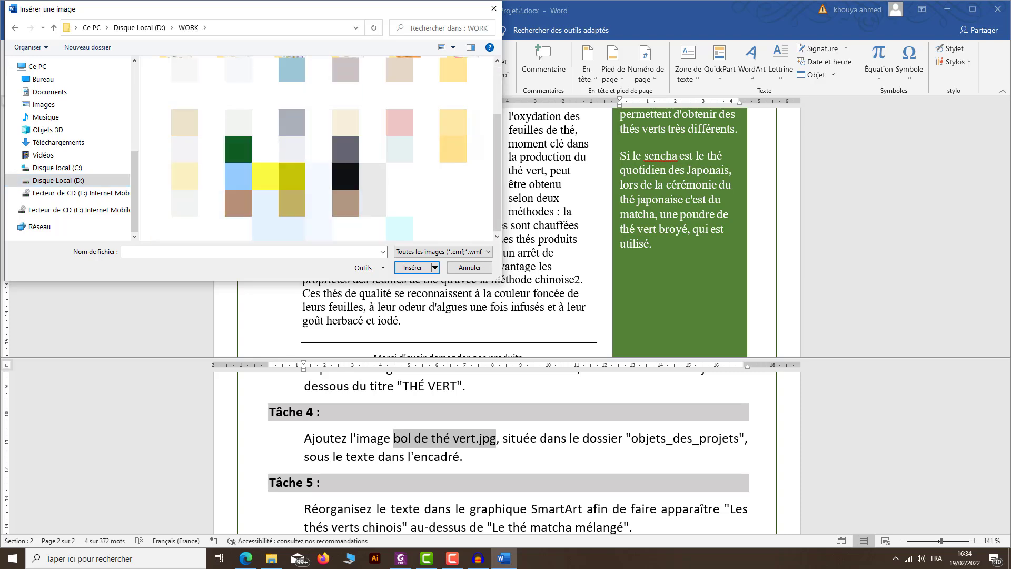
pyautogui.doubleClick(226, 131)
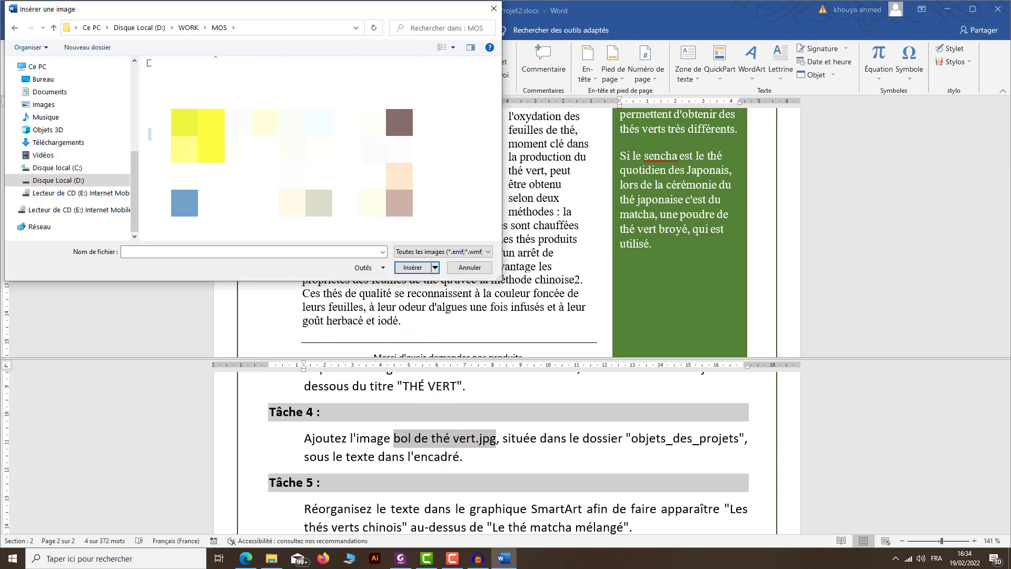
pyautogui.doubleClick(207, 135)
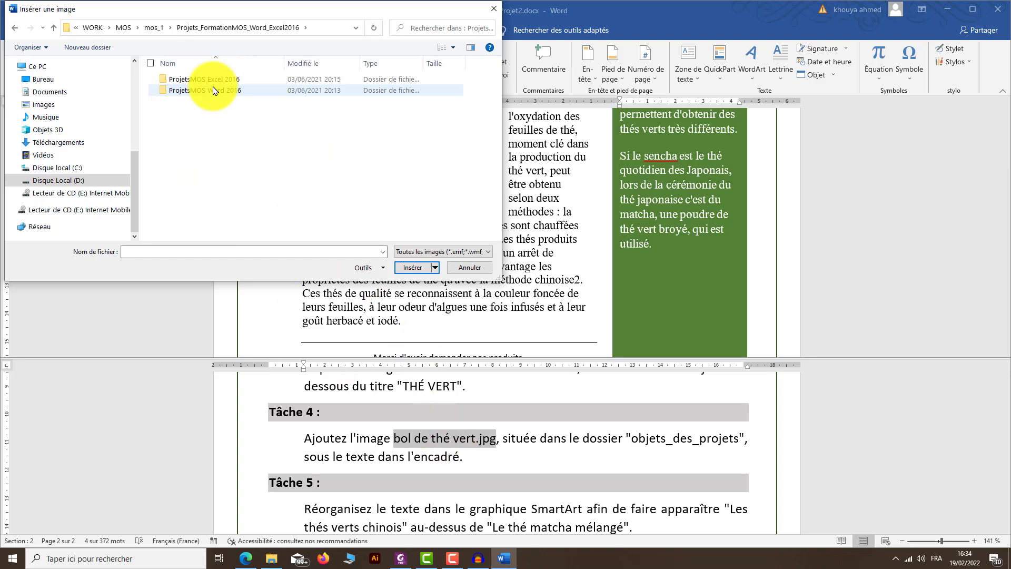
pyautogui.doubleClick(215, 90)
pyautogui.click(220, 83)
pyautogui.doubleClick(220, 81)
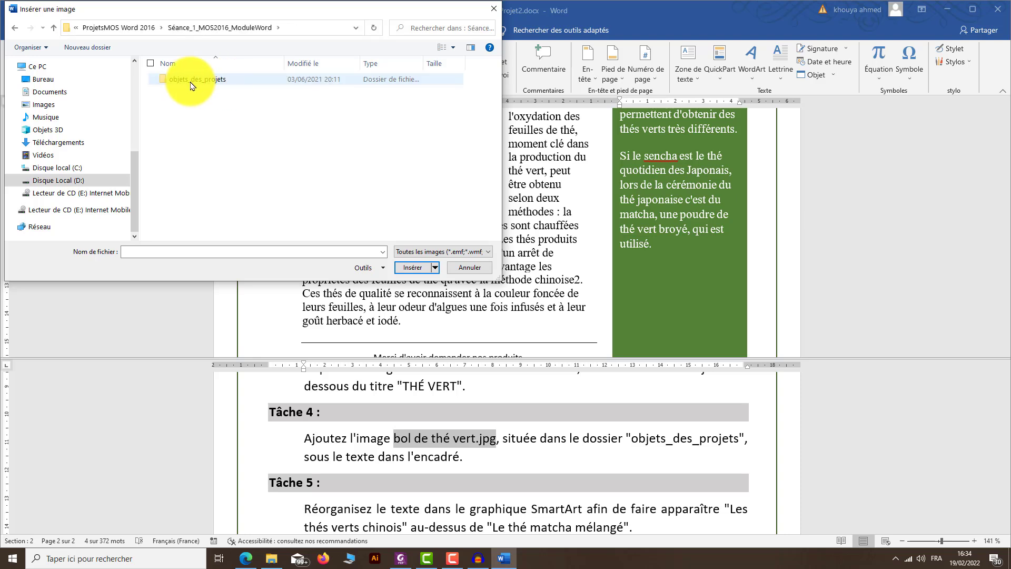
pyautogui.doubleClick(206, 82)
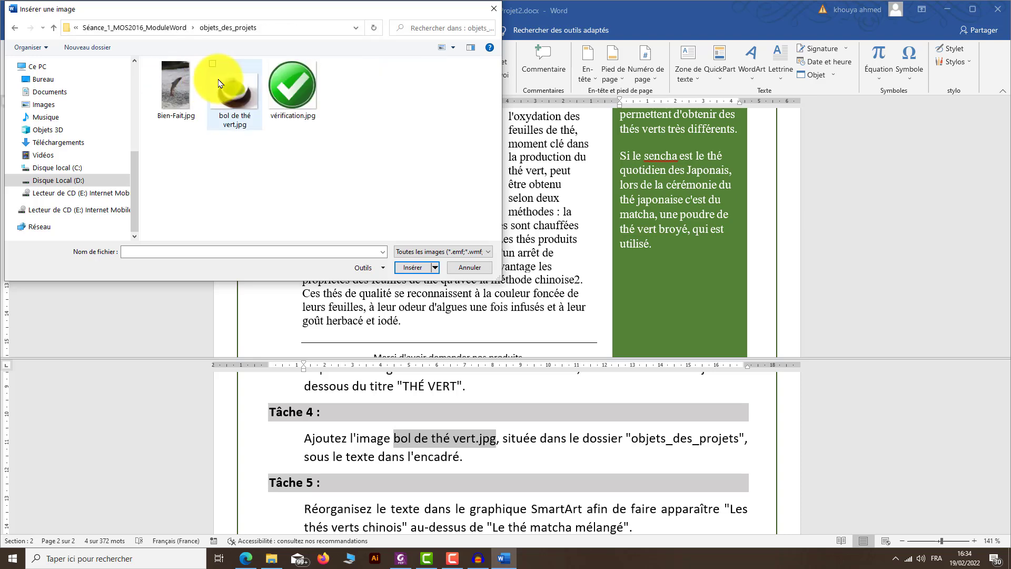
# Insert bol de thé vert.jpg over the highlighted file name in the instructions and undo the insertion
pyautogui.click(237, 122)
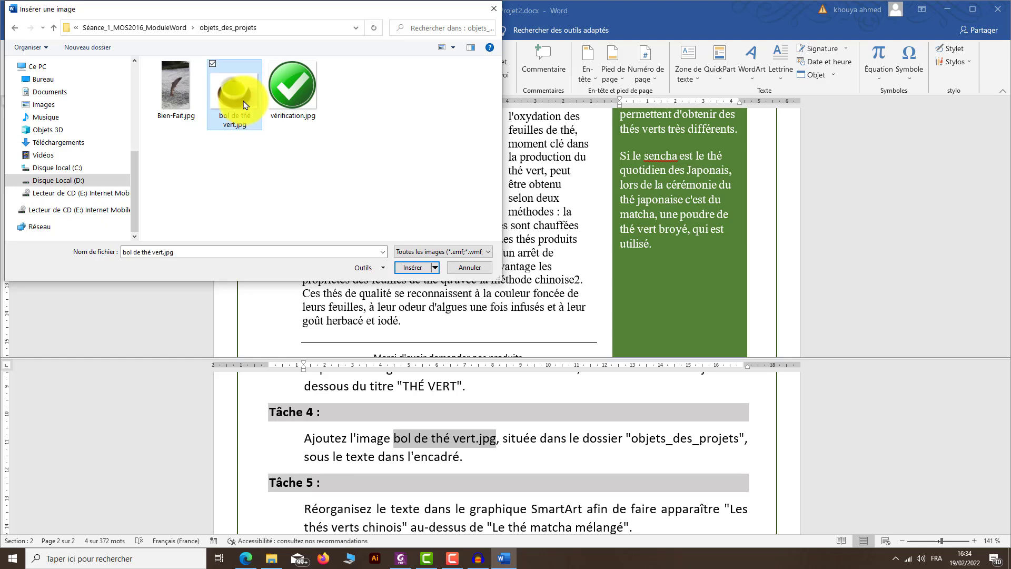
pyautogui.click(413, 269)
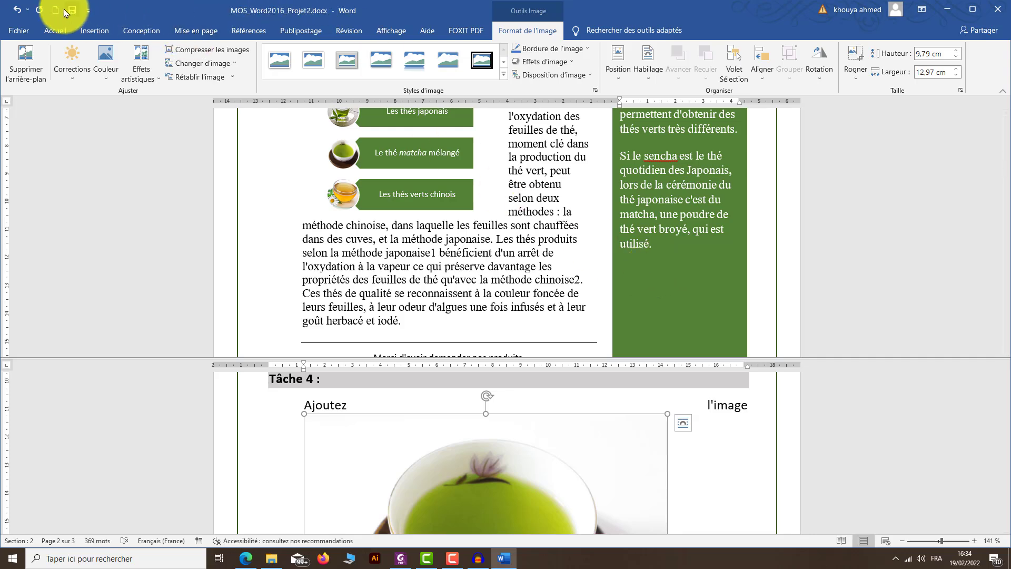
pyautogui.click(17, 12)
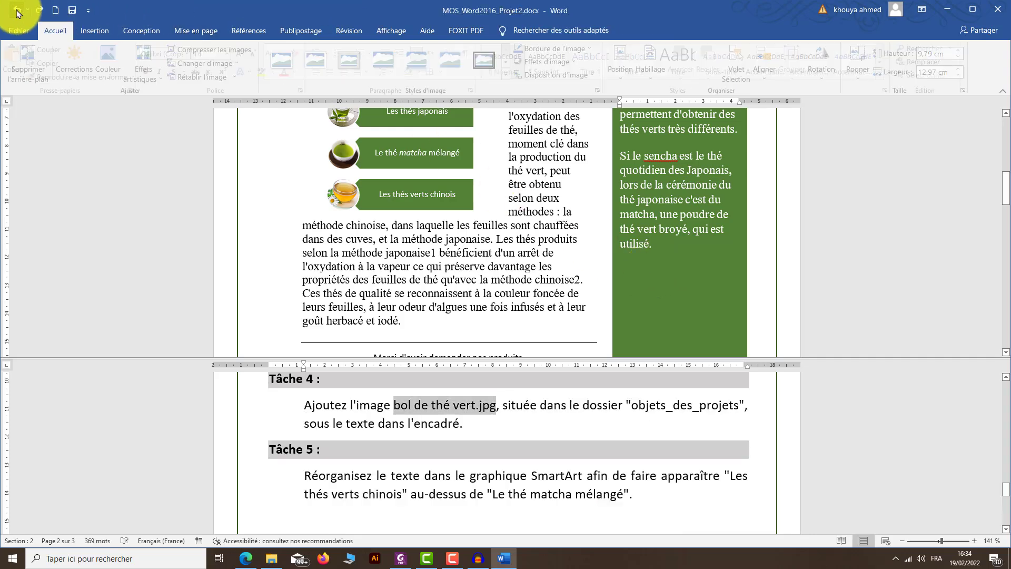
# Insert the picture bol de thé vert.jpg from objets_des_projets below the text in the green text box
pyautogui.click(658, 266)
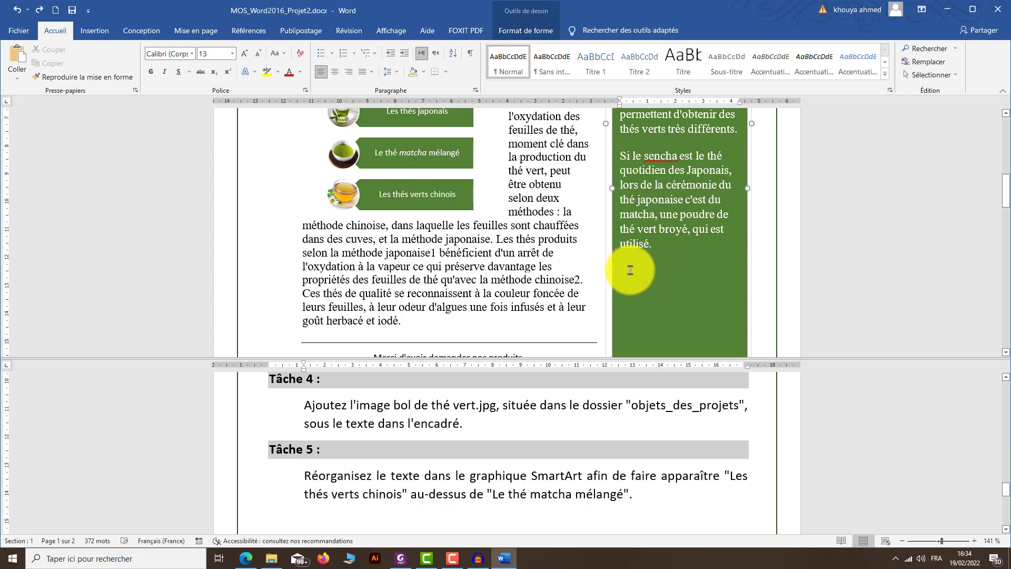
pyautogui.click(93, 30)
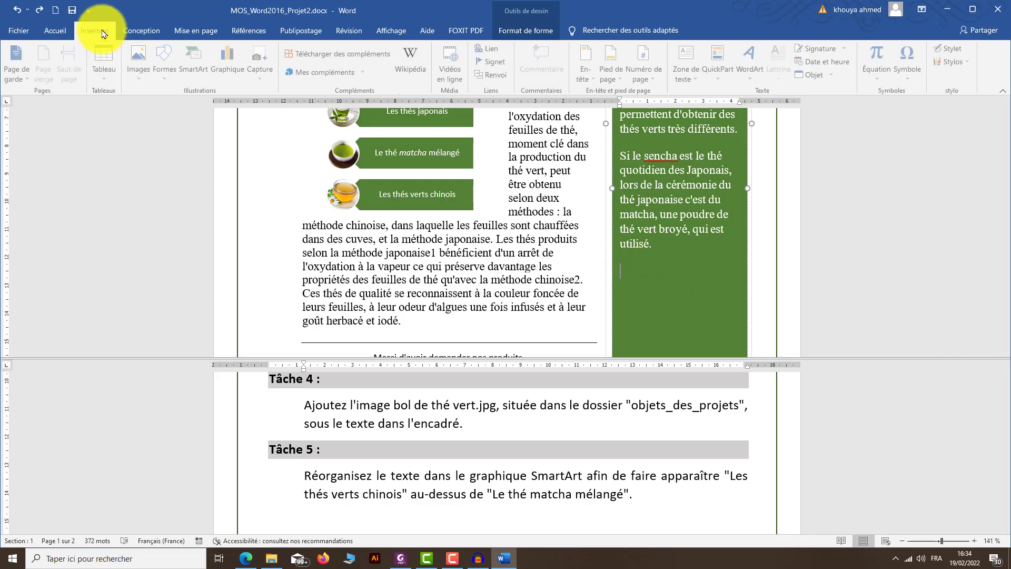
pyautogui.click(135, 79)
pyautogui.click(150, 113)
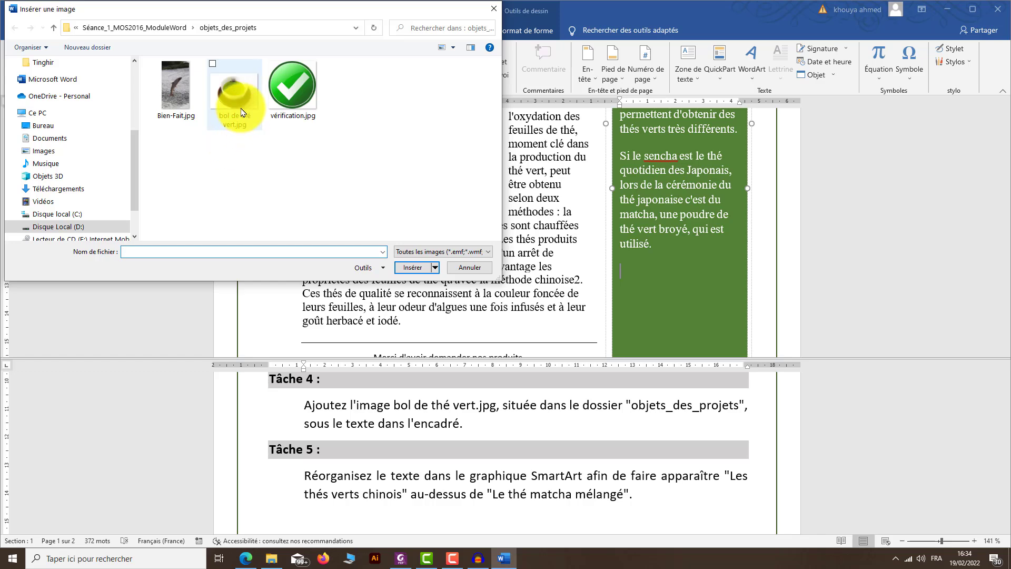
pyautogui.click(239, 104)
pyautogui.click(406, 267)
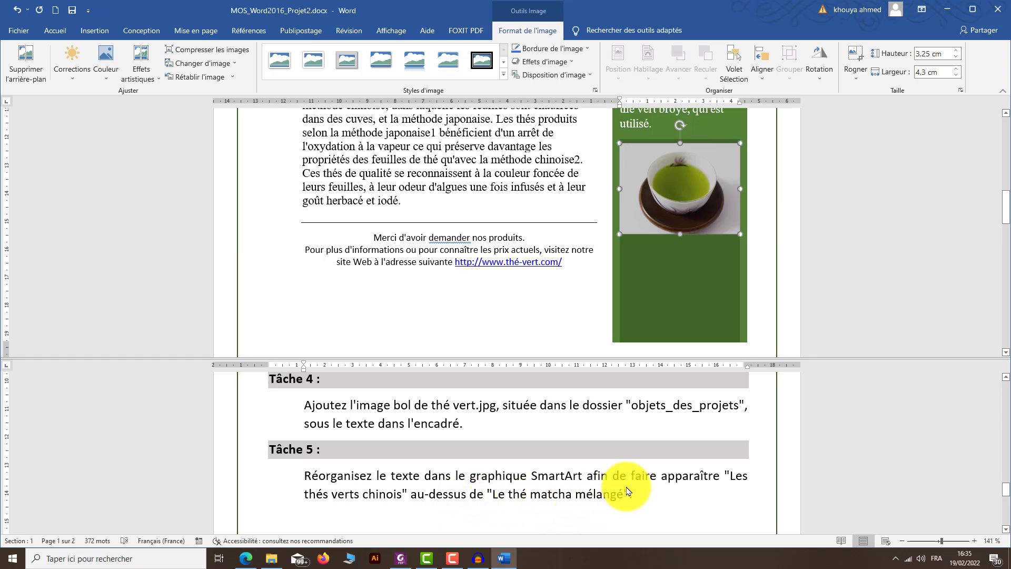
# Move the "Les thés verts chinois" shape up in the SmartArt graphic, above "Le thé matcha mélangé", as Tâche 5 asks
pyautogui.scroll(6, 553, 403)
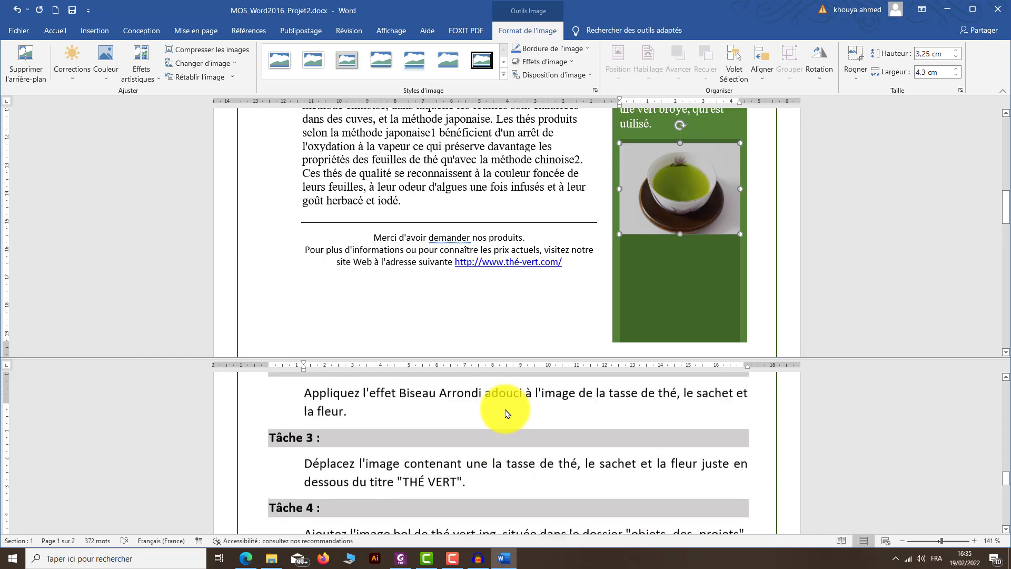
pyautogui.scroll(-3, 514, 417)
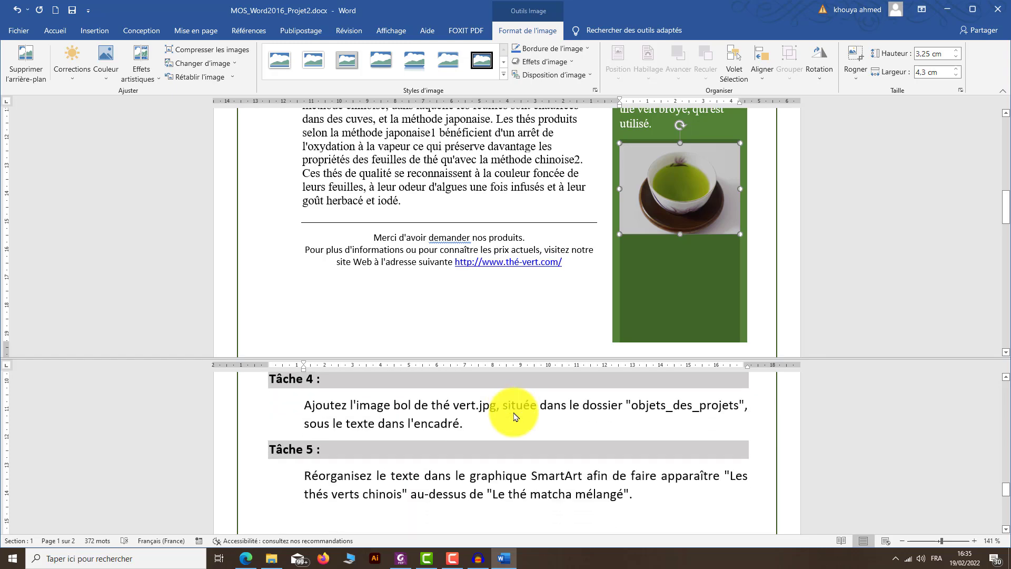
pyautogui.click(471, 288)
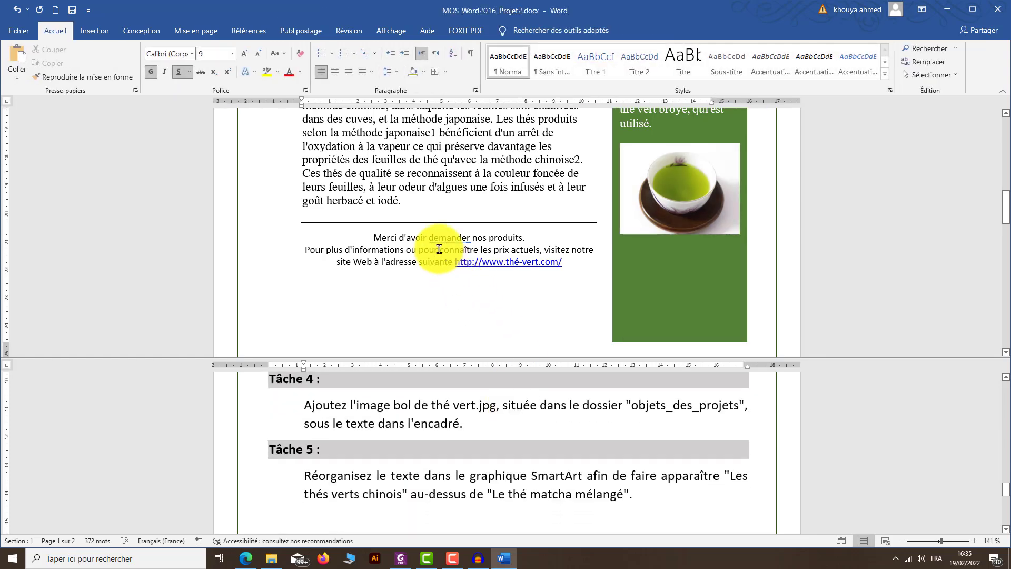
pyautogui.scroll(5, 439, 249)
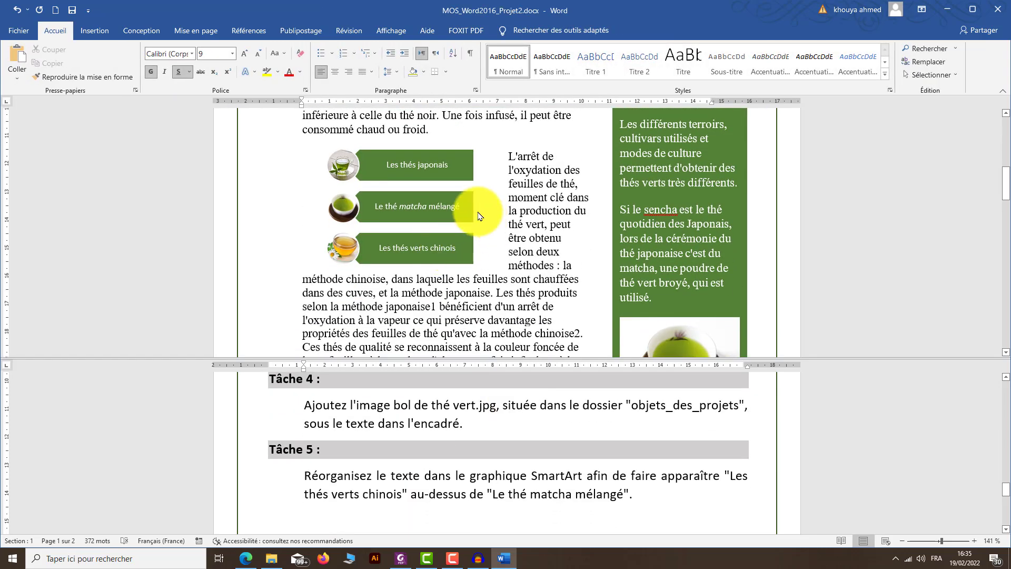
pyautogui.click(469, 213)
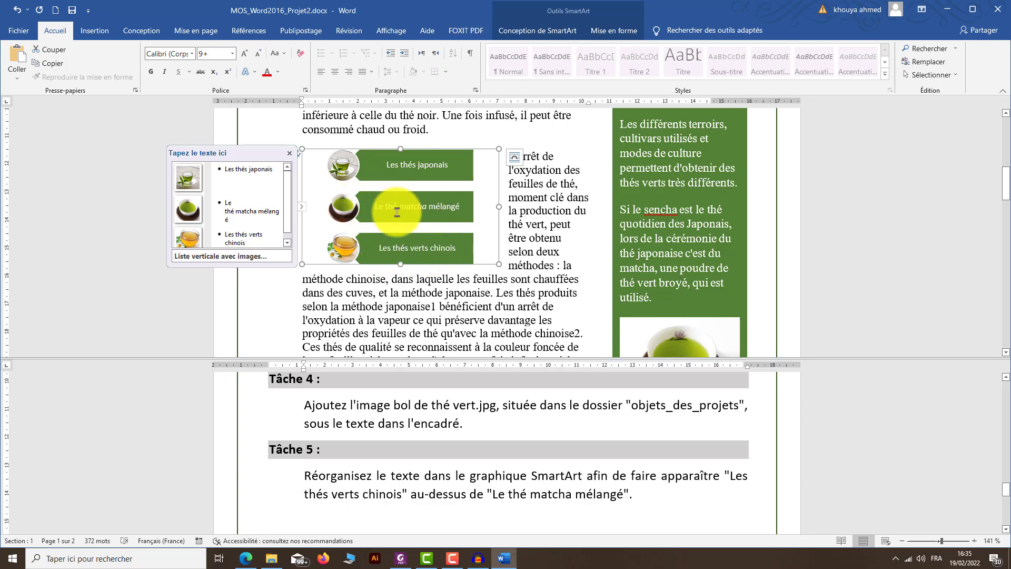
pyautogui.click(473, 255)
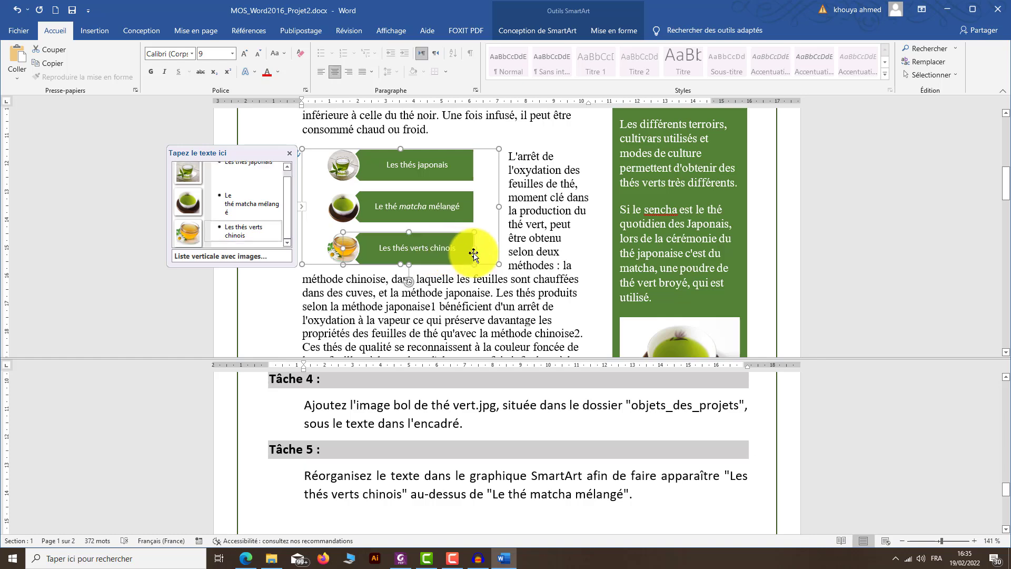
pyautogui.click(613, 33)
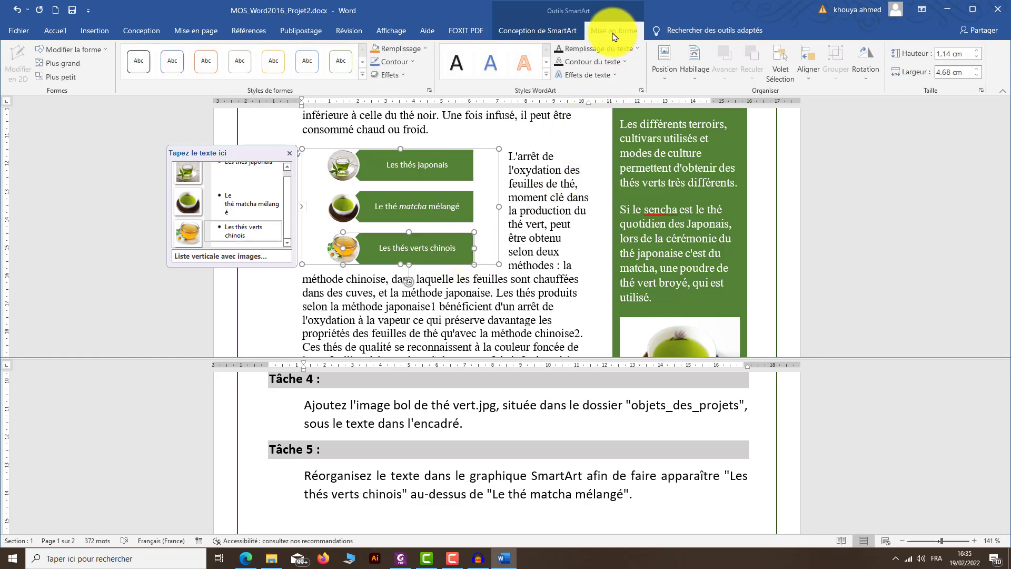
pyautogui.click(562, 33)
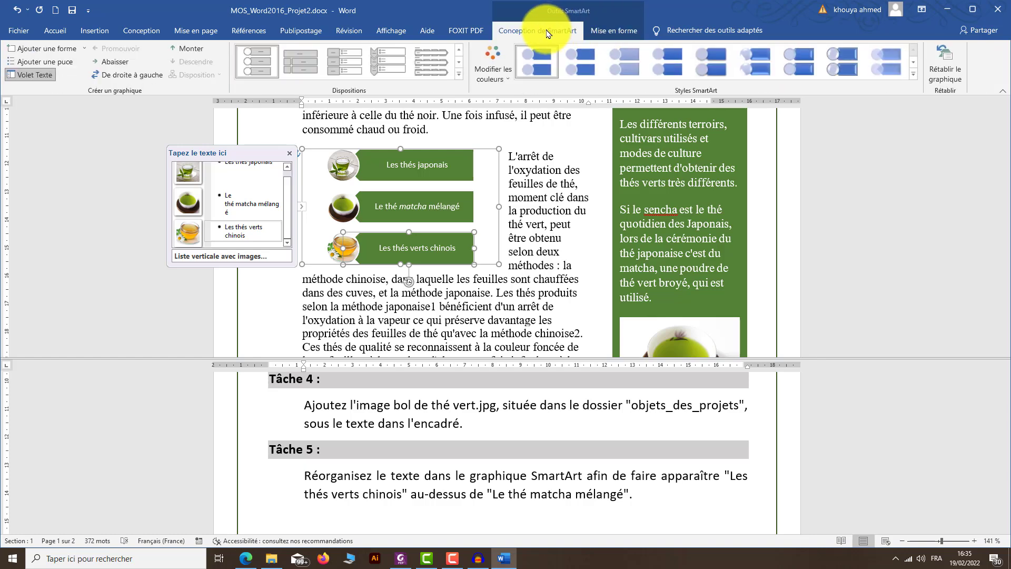
pyautogui.click(613, 31)
pyautogui.click(557, 31)
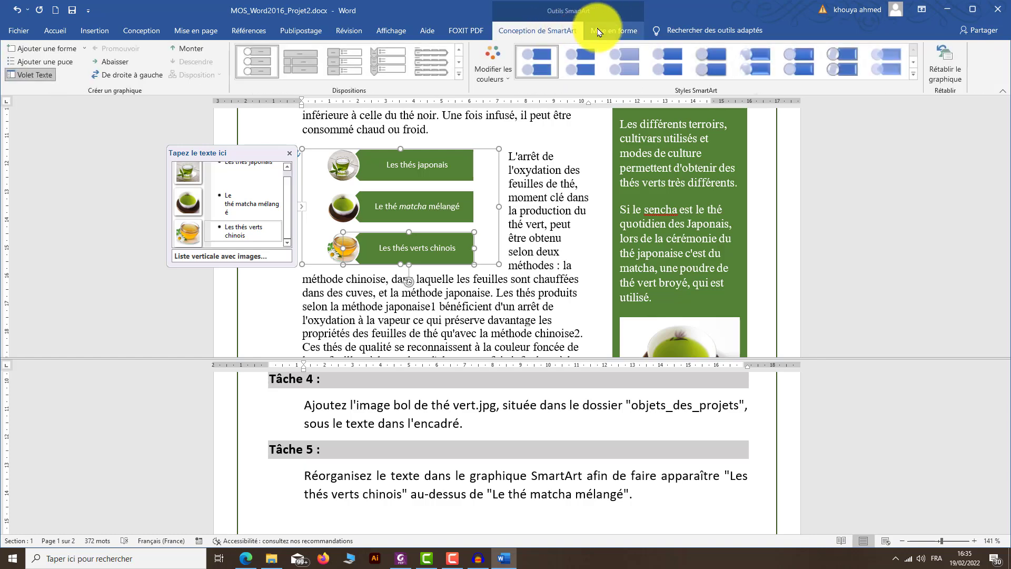
pyautogui.click(606, 32)
pyautogui.click(563, 32)
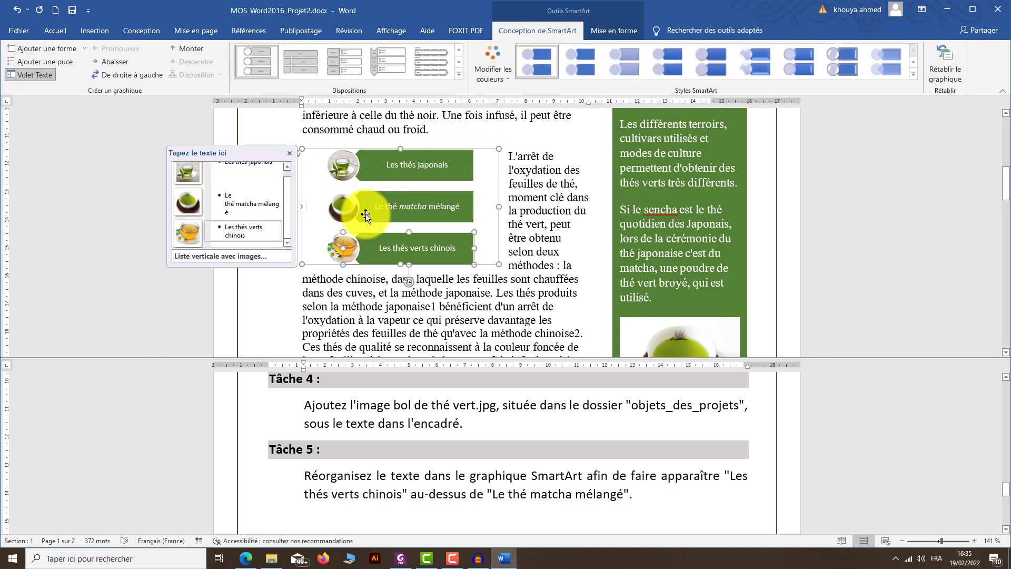
pyautogui.click(630, 36)
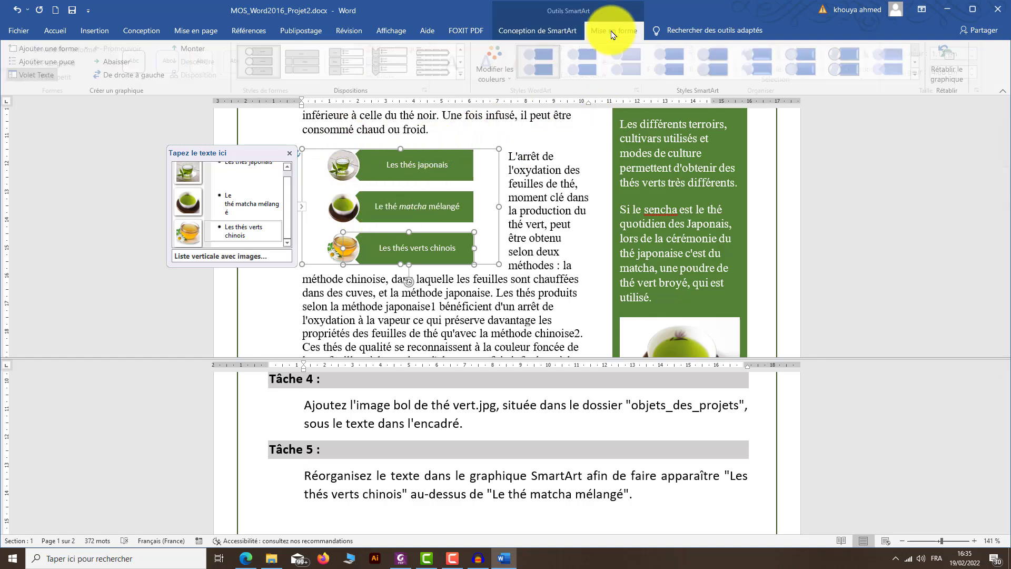
pyautogui.click(548, 34)
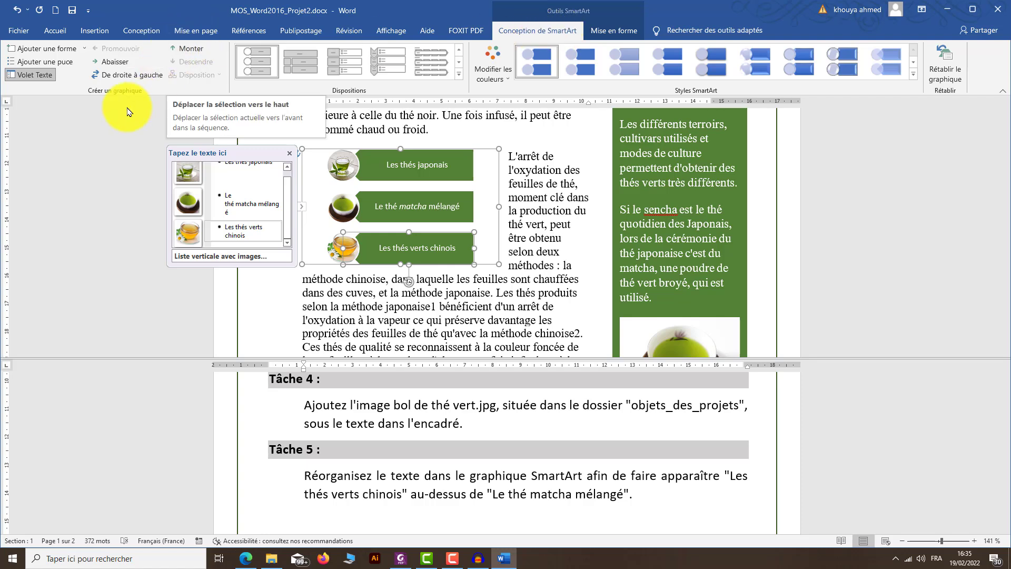
pyautogui.click(192, 50)
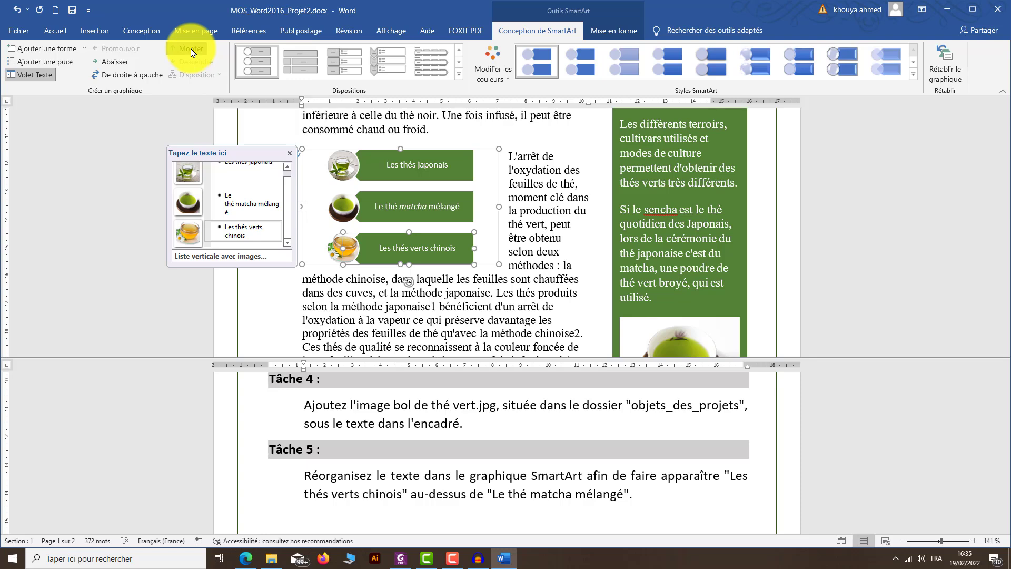